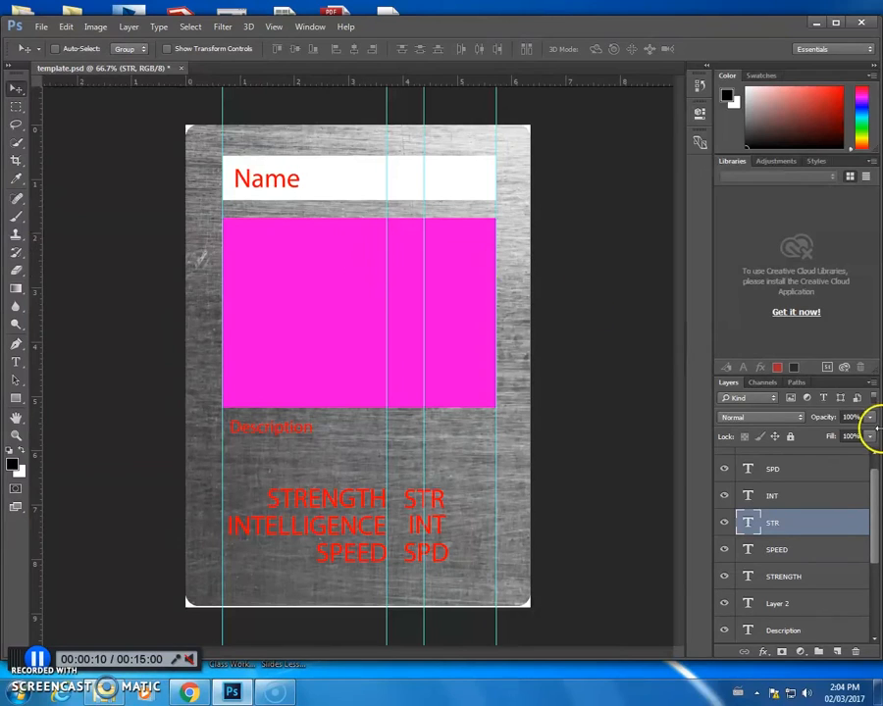
- Review the card template's text layers, highlighting the SPD, INT and Description texts on the canvas
{"action": "scroll", "coordinate": [771, 522], "scroll_direction": "down", "scroll_amount": 3}
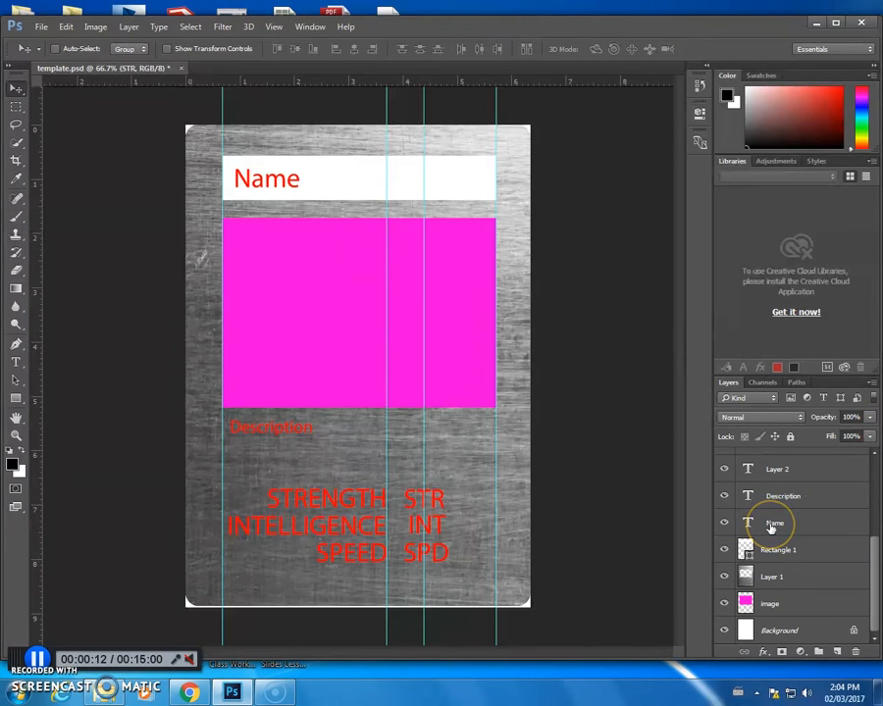
{"action": "scroll", "coordinate": [771, 538], "scroll_direction": "up", "scroll_amount": 3}
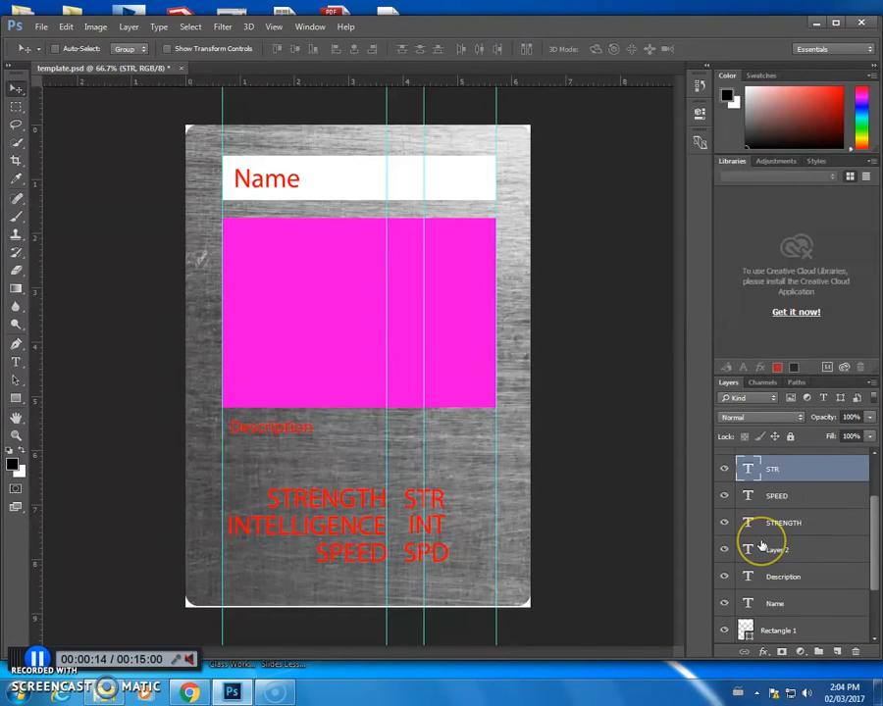
{"action": "scroll", "coordinate": [763, 545], "scroll_direction": "up", "scroll_amount": 1}
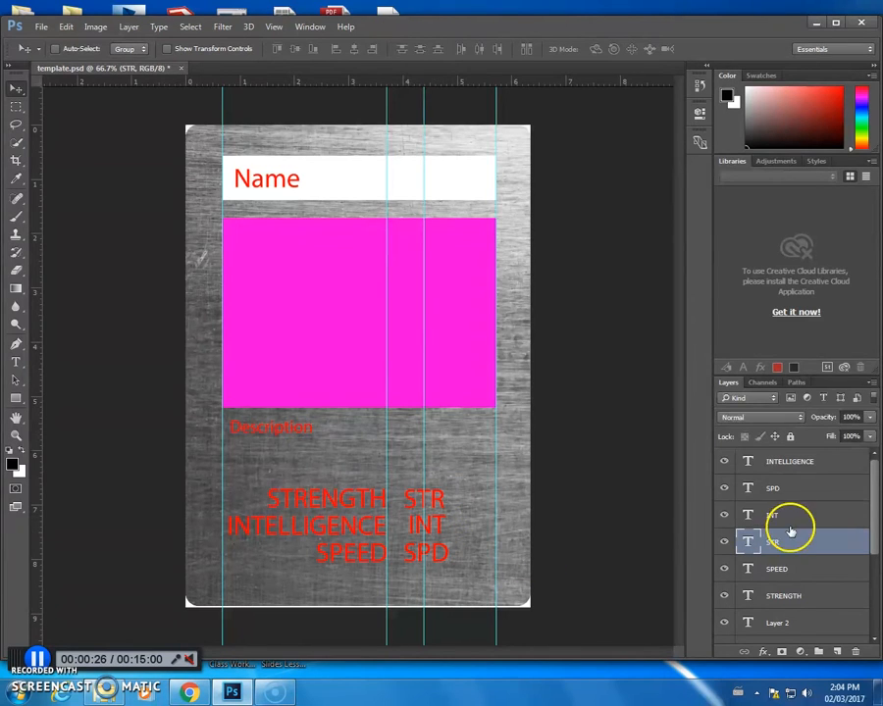
{"action": "double_click", "coordinate": [748, 487]}
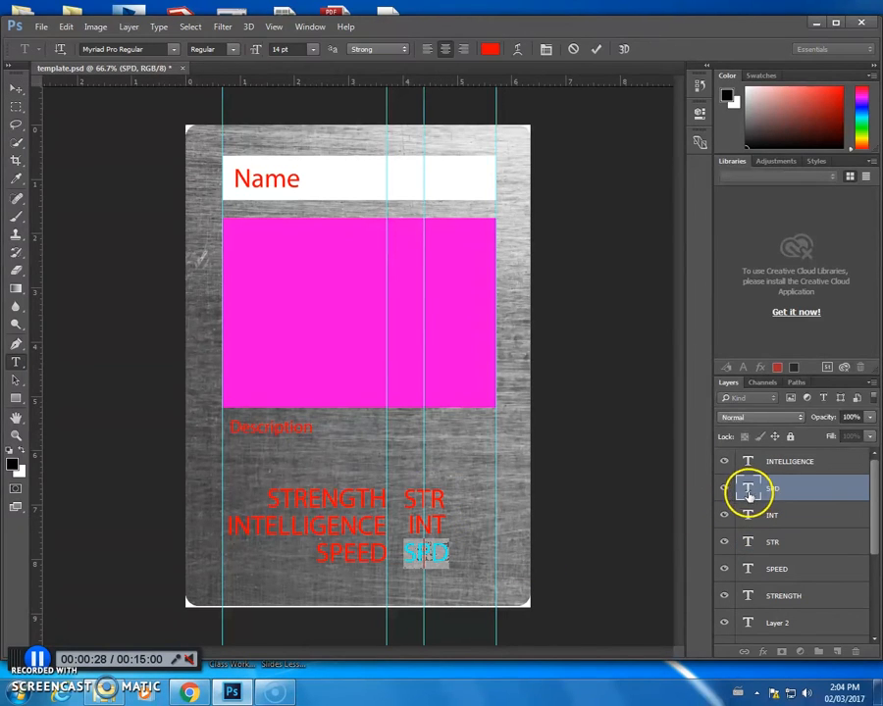
{"action": "double_click", "coordinate": [752, 514]}
{"action": "left_click", "coordinate": [749, 541]}
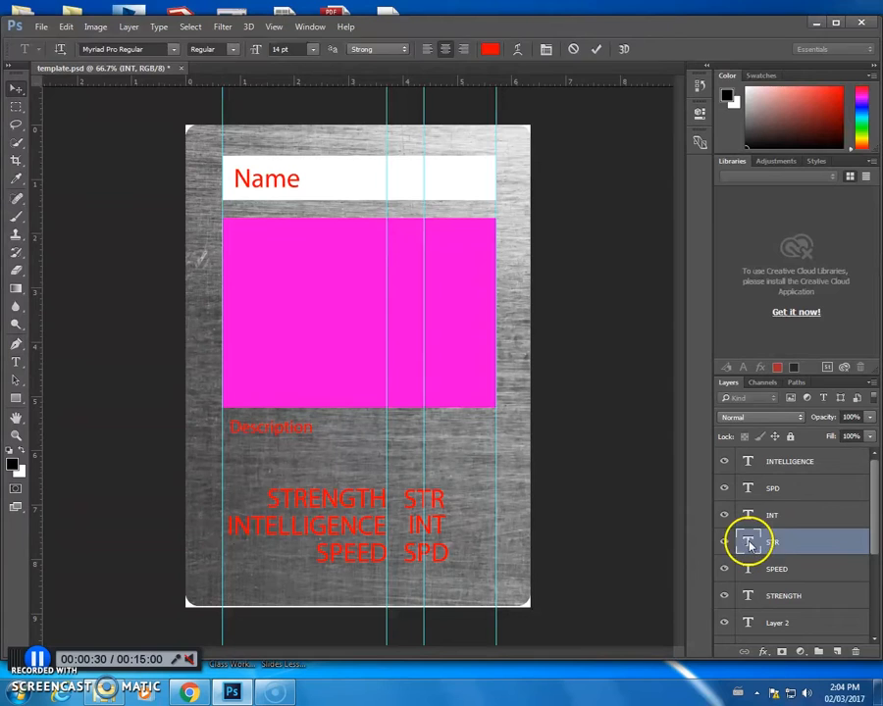
{"action": "key", "text": "v"}
{"action": "scroll", "coordinate": [775, 505], "scroll_direction": "down", "scroll_amount": 2}
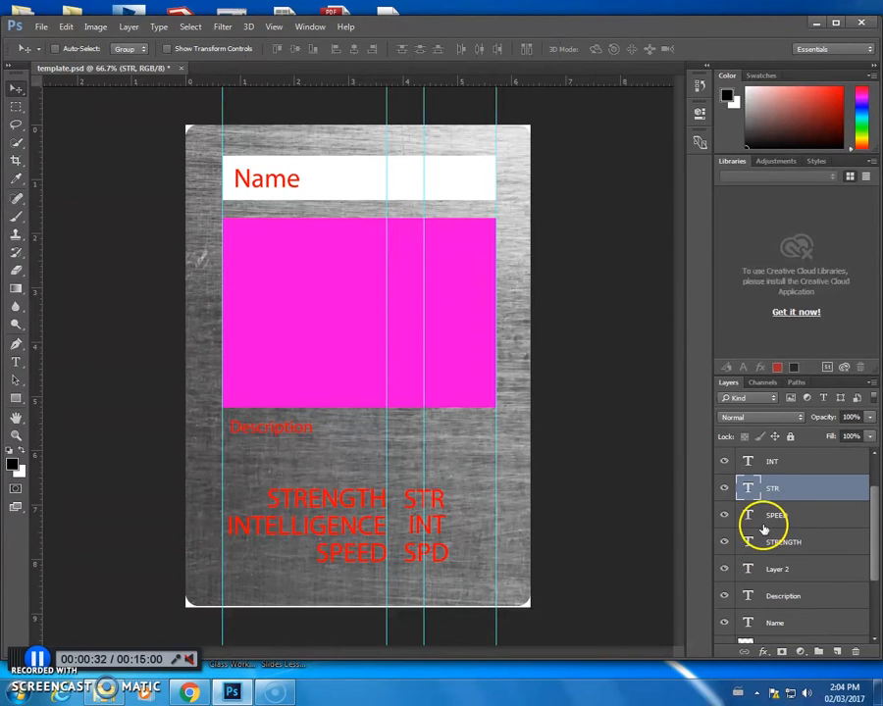
{"action": "double_click", "coordinate": [749, 595]}
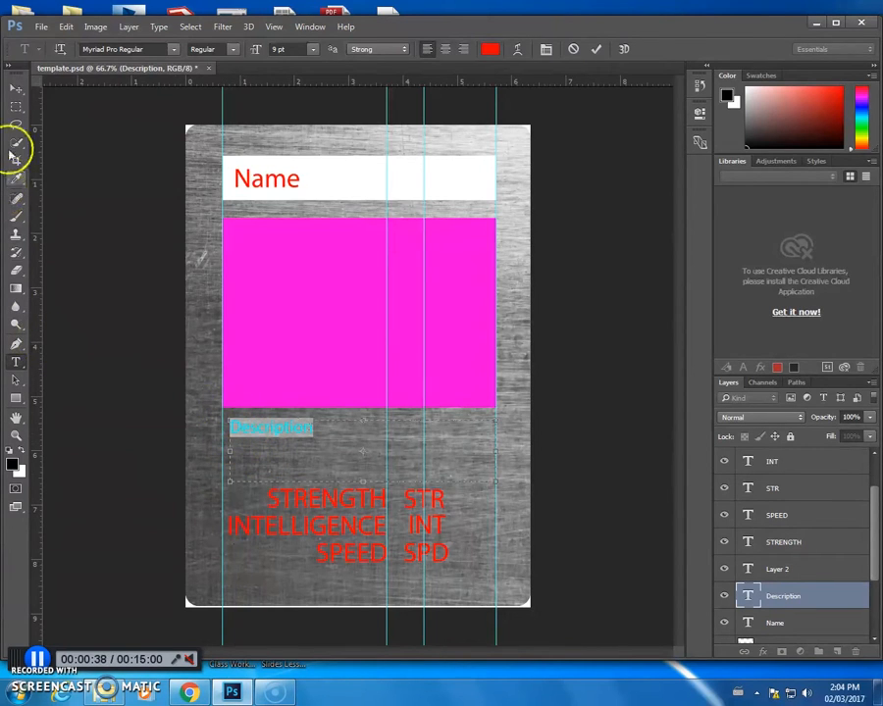
{"action": "left_click", "coordinate": [16, 93]}
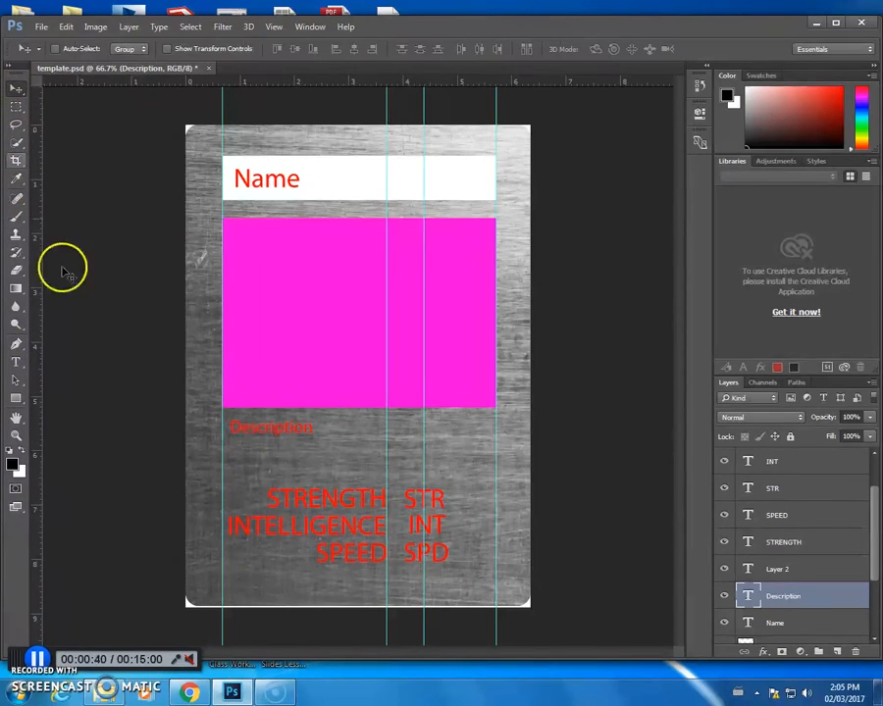
{"action": "left_click", "coordinate": [18, 363]}
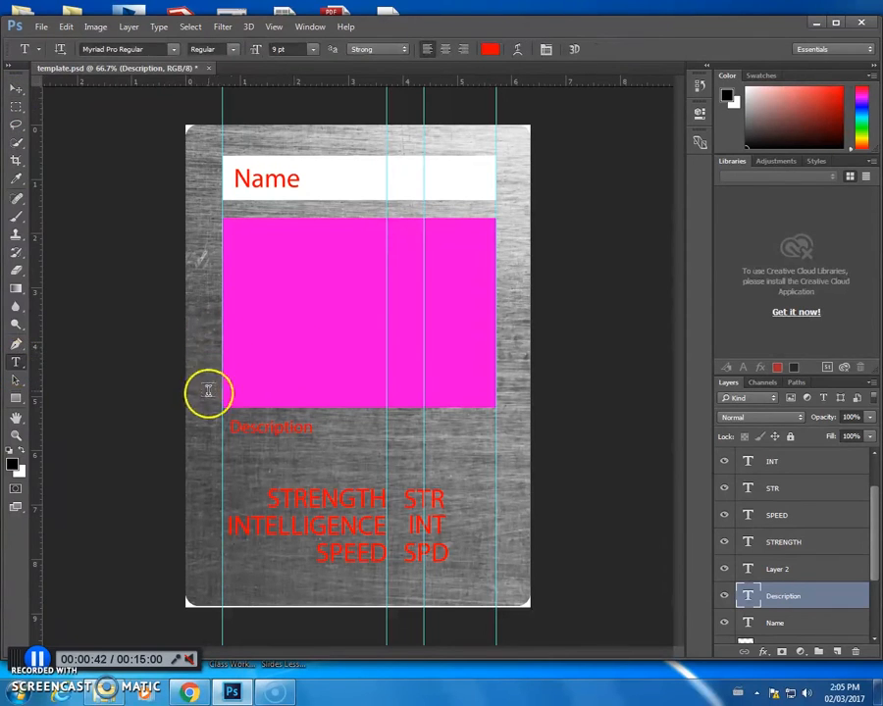
{"action": "left_click_drag", "start_coordinate": [205, 313], "coordinate": [486, 406]}
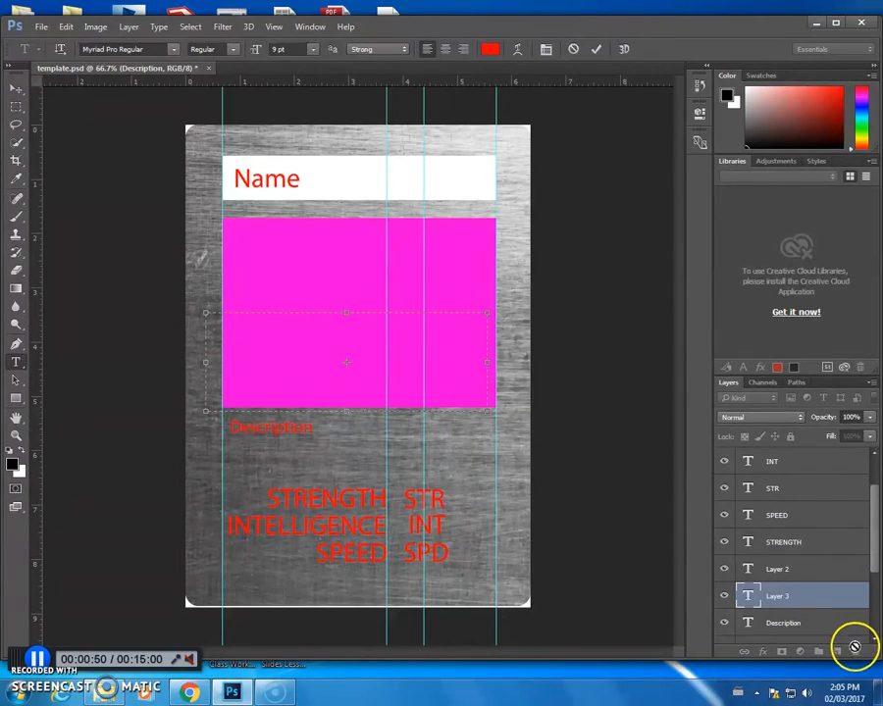
{"action": "key", "text": "Escape"}
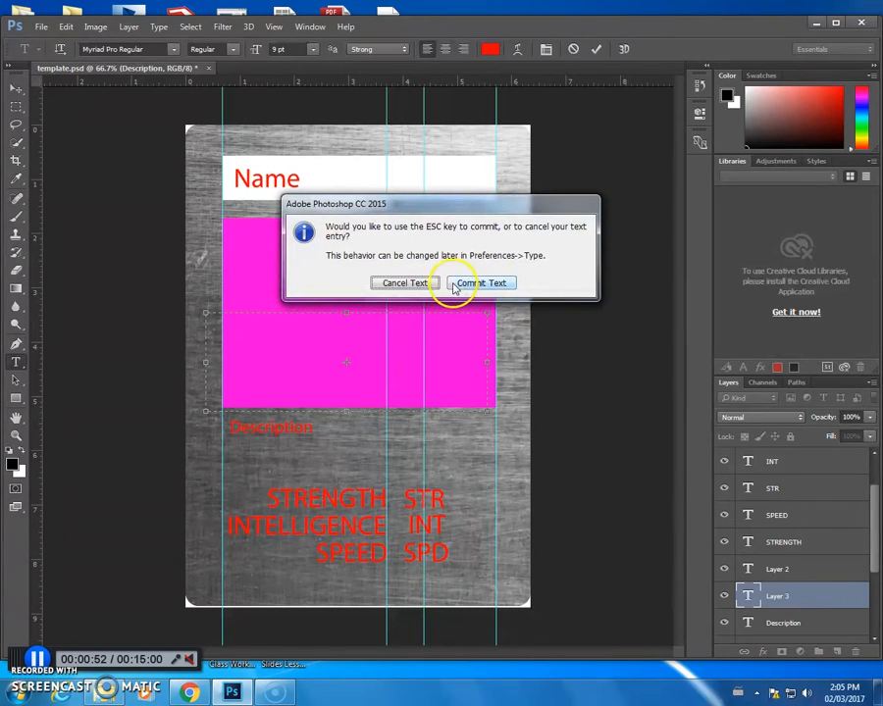
{"action": "left_click", "coordinate": [404, 283]}
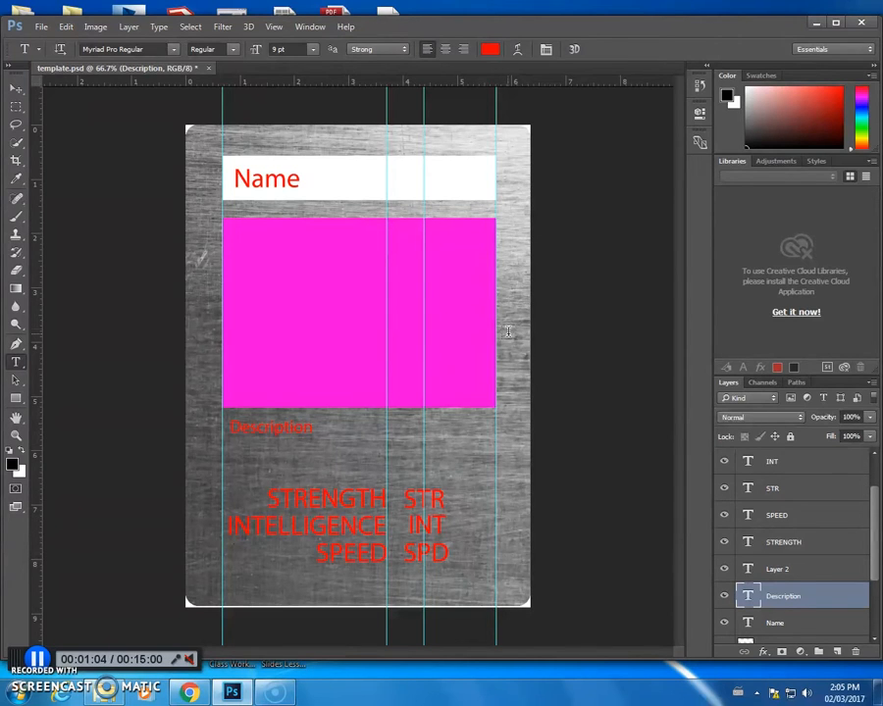
- Select the image layer and toggle Layer 1's visibility off and on to examine the magenta placeholder beneath it
{"action": "scroll", "coordinate": [841, 497], "scroll_direction": "down", "scroll_amount": 2}
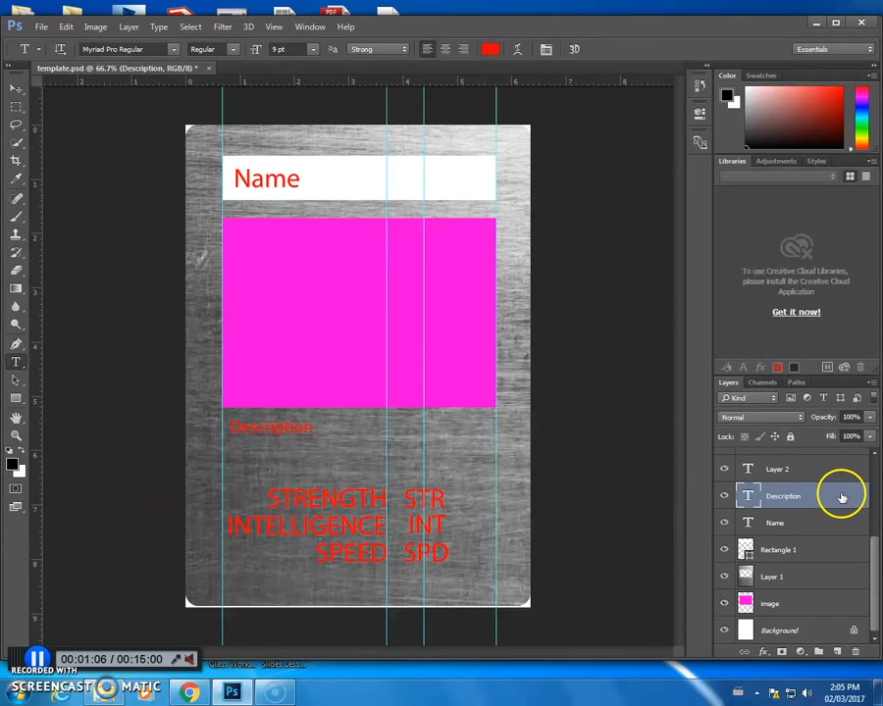
{"action": "left_click", "coordinate": [768, 604]}
{"action": "left_click_drag", "start_coordinate": [743, 602], "coordinate": [776, 612]}
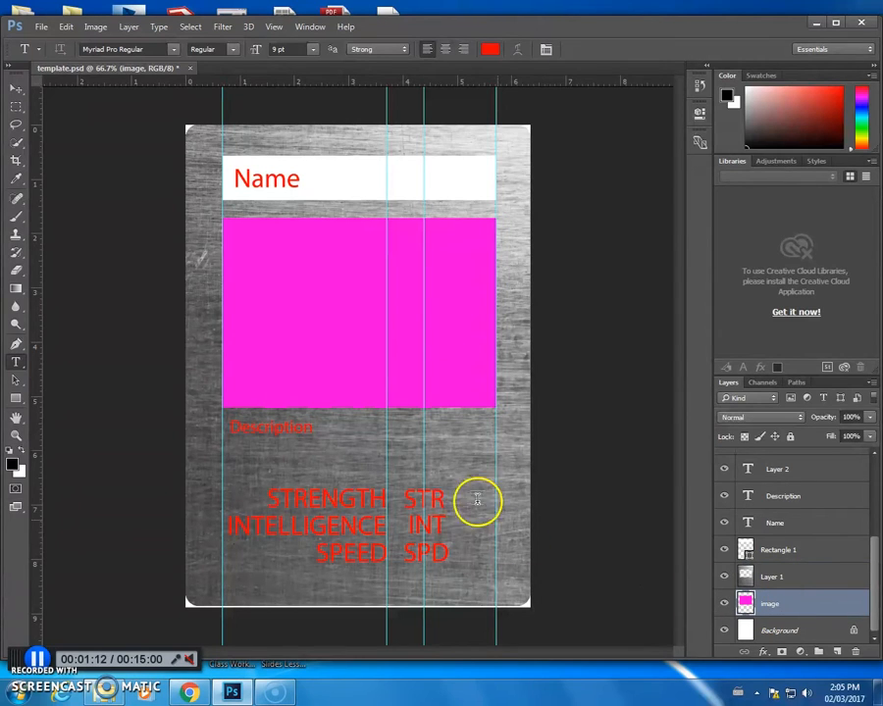
{"action": "left_click", "coordinate": [724, 577]}
{"action": "left_click", "coordinate": [724, 577]}
{"action": "left_click", "coordinate": [724, 577]}
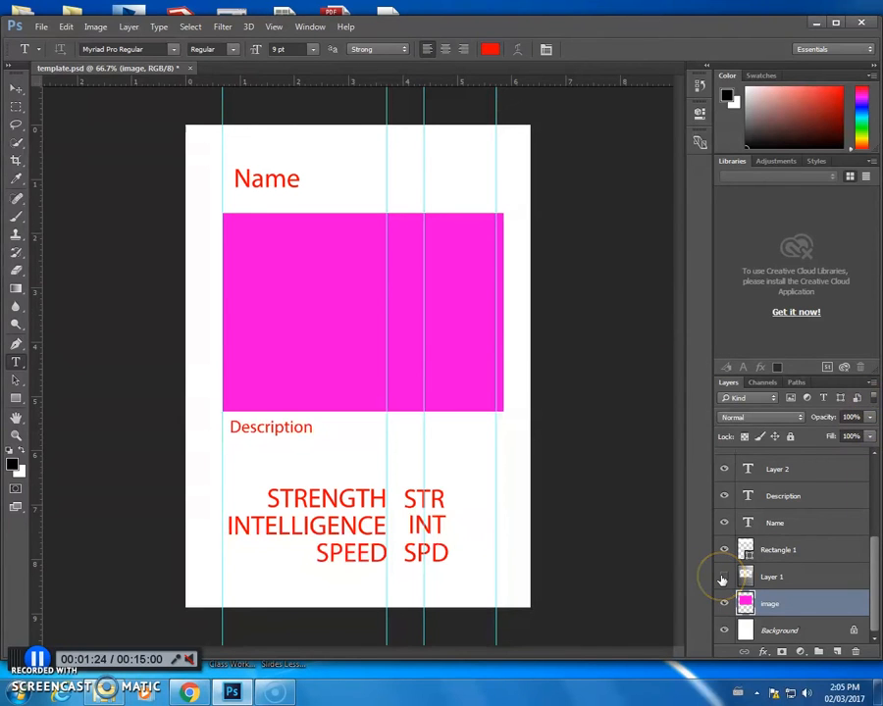
{"action": "left_click", "coordinate": [723, 577]}
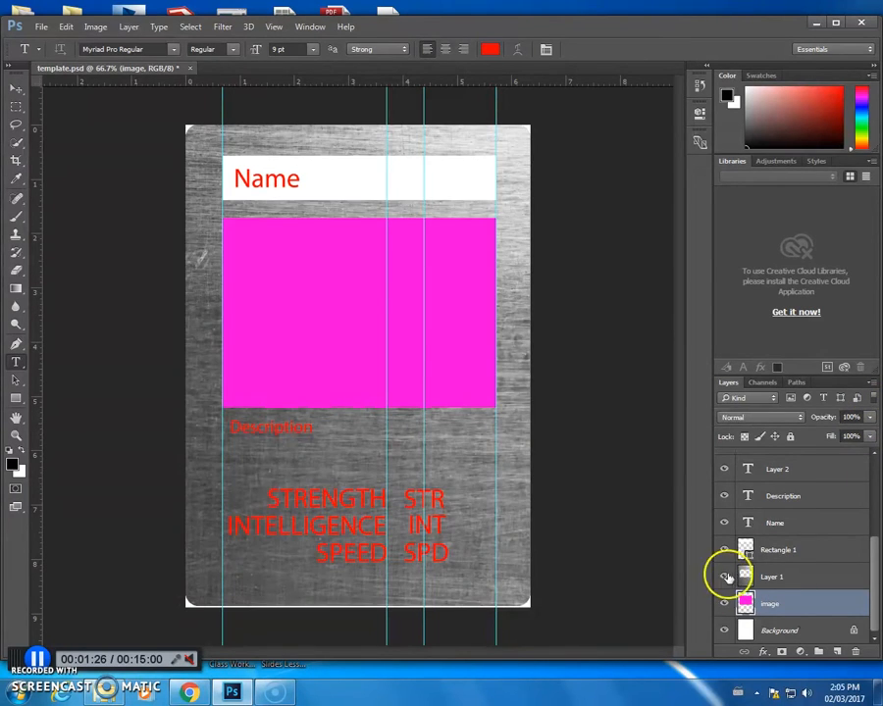
{"action": "scroll", "coordinate": [796, 545], "scroll_direction": "up", "scroll_amount": 2}
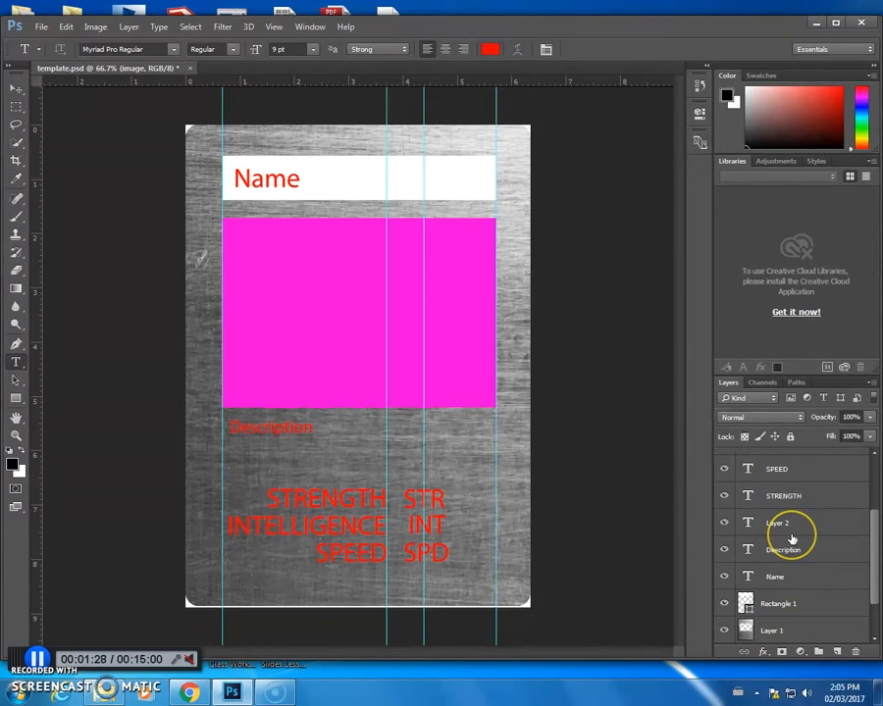
{"action": "scroll", "coordinate": [792, 537], "scroll_direction": "up", "scroll_amount": 4}
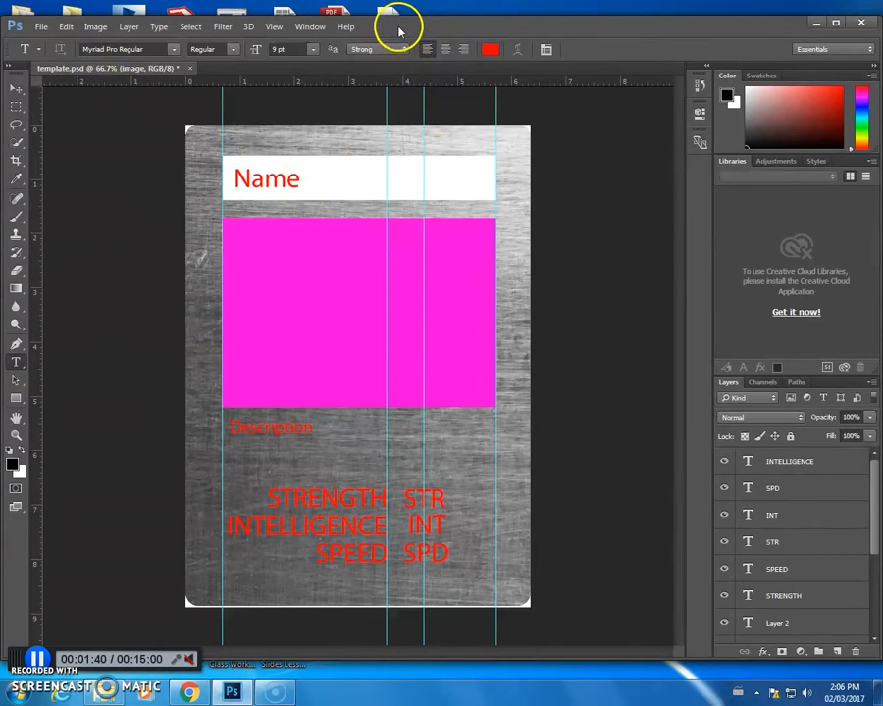
- Open the document's variable definitions and bring up the Name layer's text replacement variable
{"action": "left_click", "coordinate": [86, 33]}
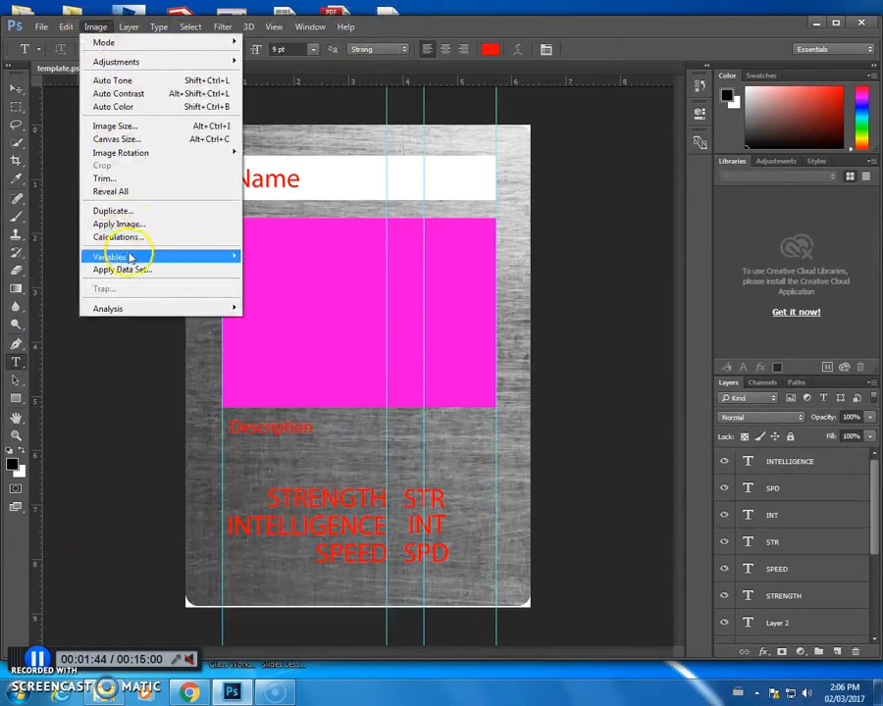
{"action": "mouse_move", "coordinate": [132, 257]}
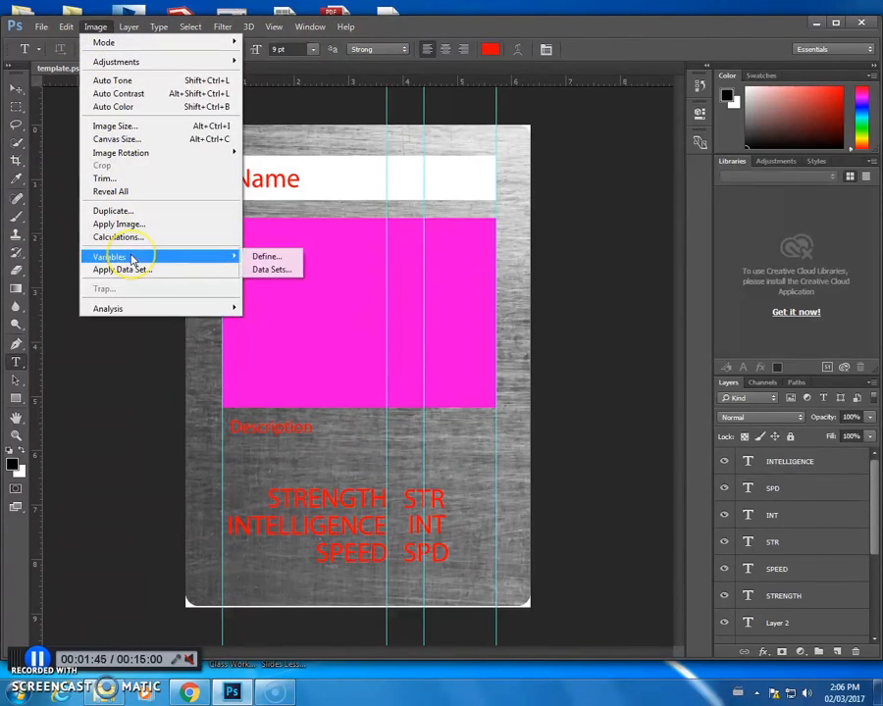
{"action": "left_click", "coordinate": [267, 256]}
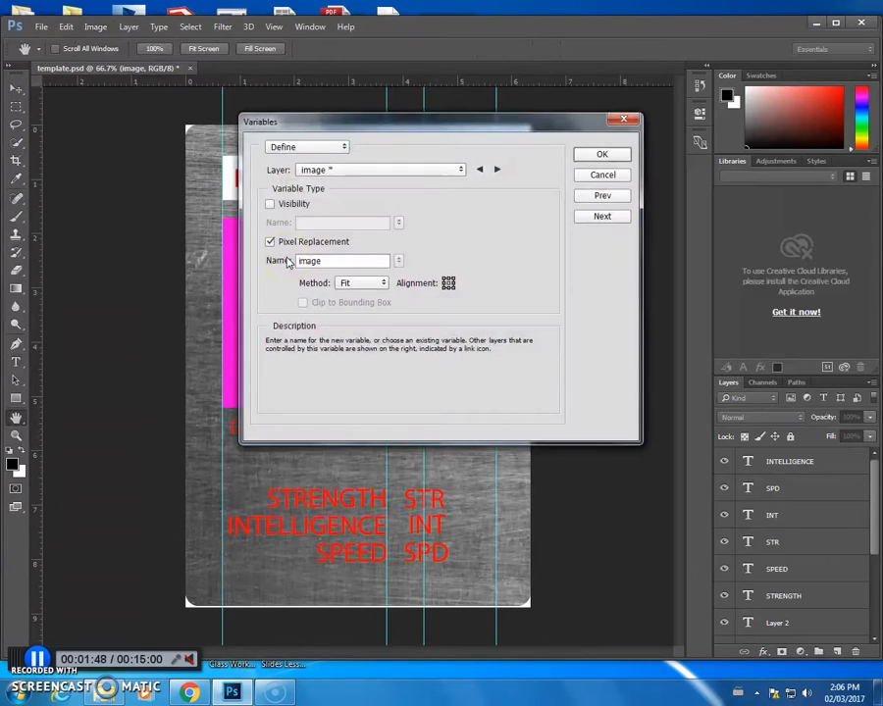
{"action": "left_click", "coordinate": [480, 169]}
{"action": "left_click", "coordinate": [481, 170]}
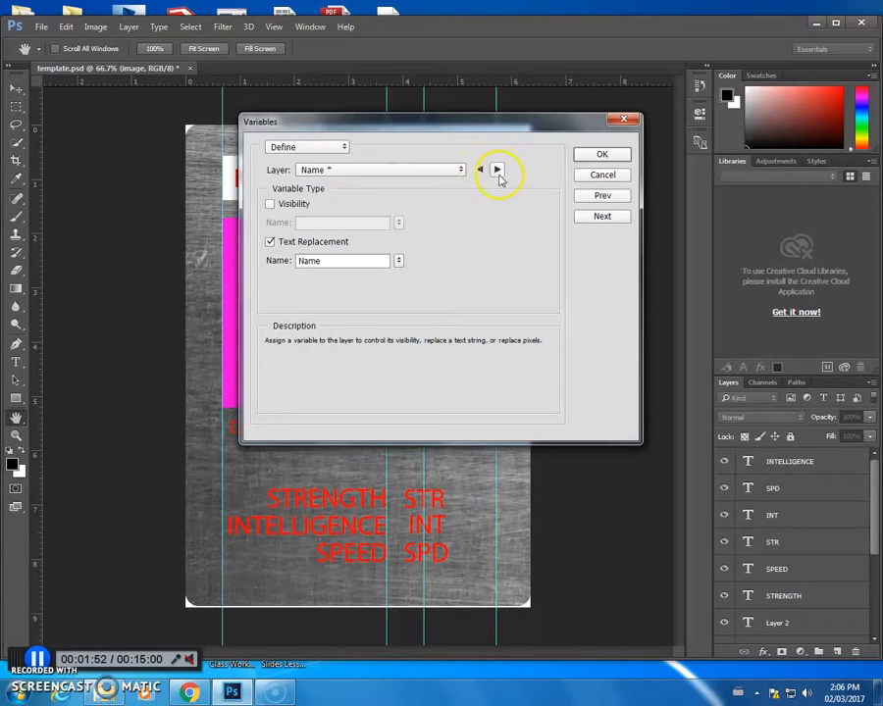
{"action": "left_click", "coordinate": [497, 171]}
{"action": "left_click", "coordinate": [481, 171]}
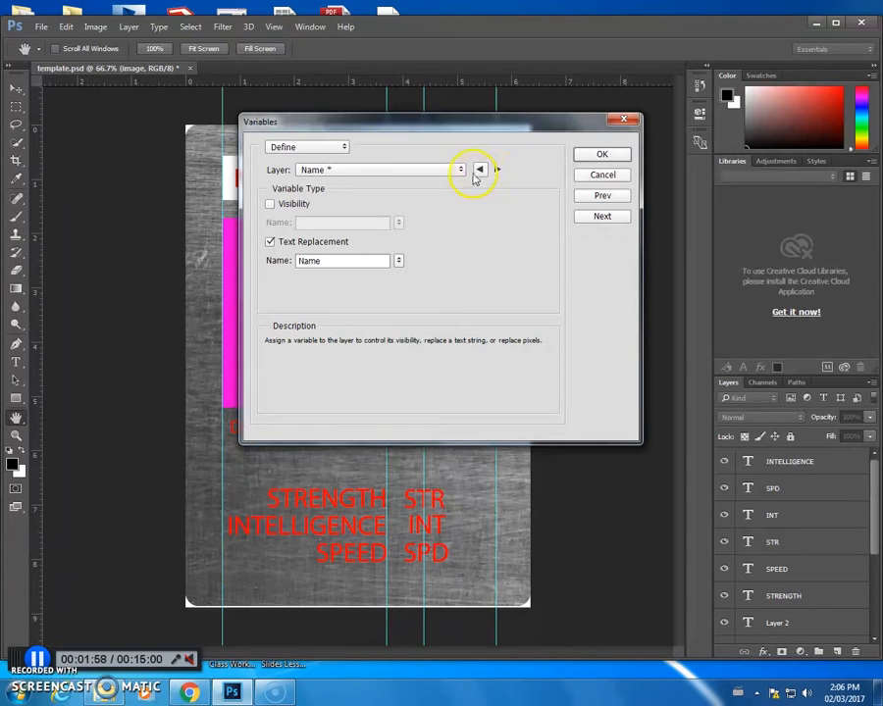
- Move the Variables dialog aside to uncover the card and inspect the Name layer's variable name
{"action": "left_click_drag", "start_coordinate": [429, 131], "coordinate": [574, 134]}
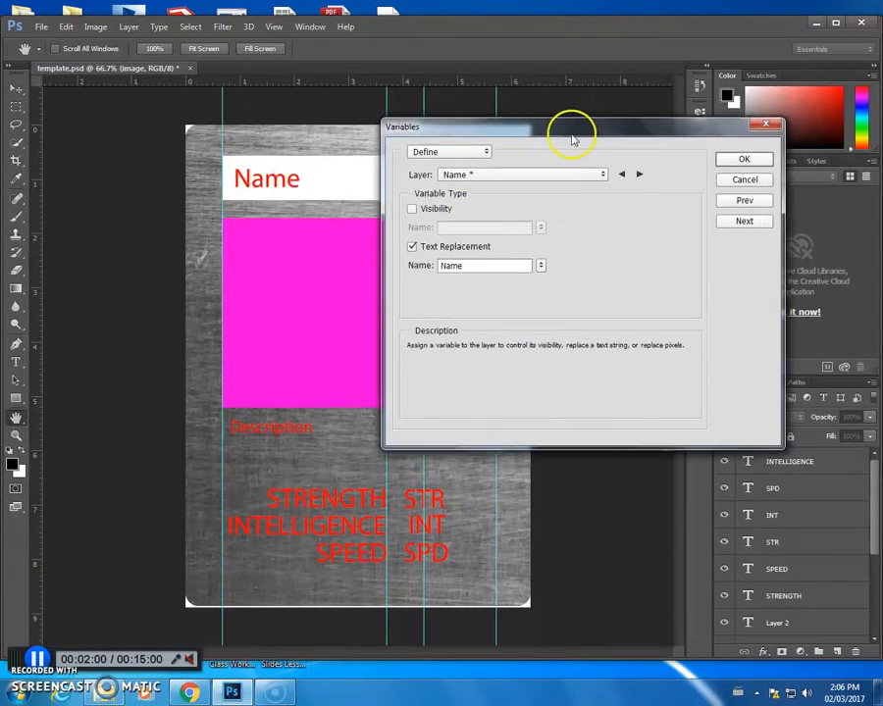
{"action": "left_click", "coordinate": [453, 265]}
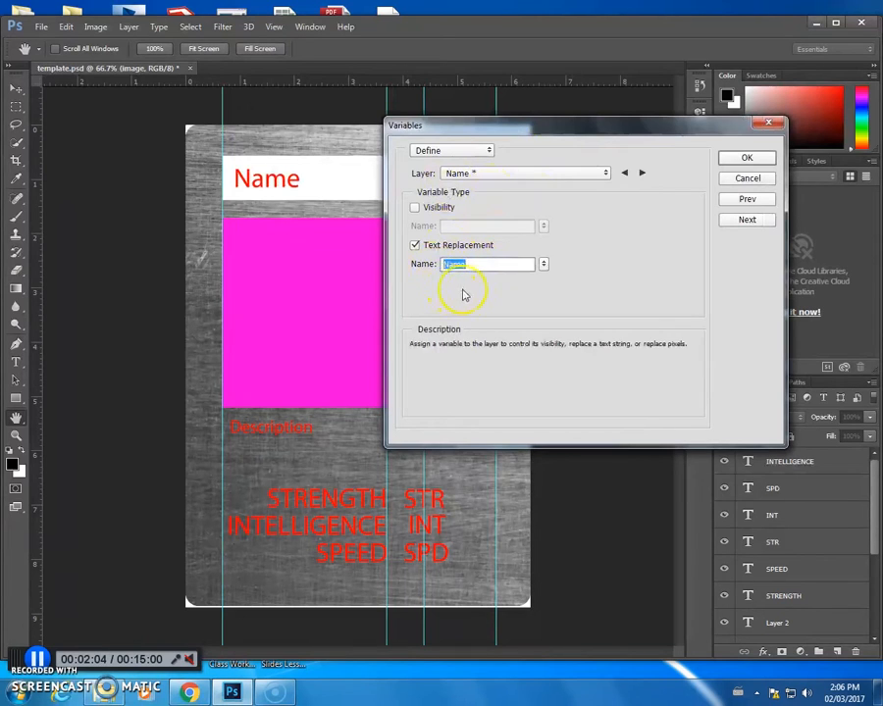
{"action": "left_click", "coordinate": [479, 265]}
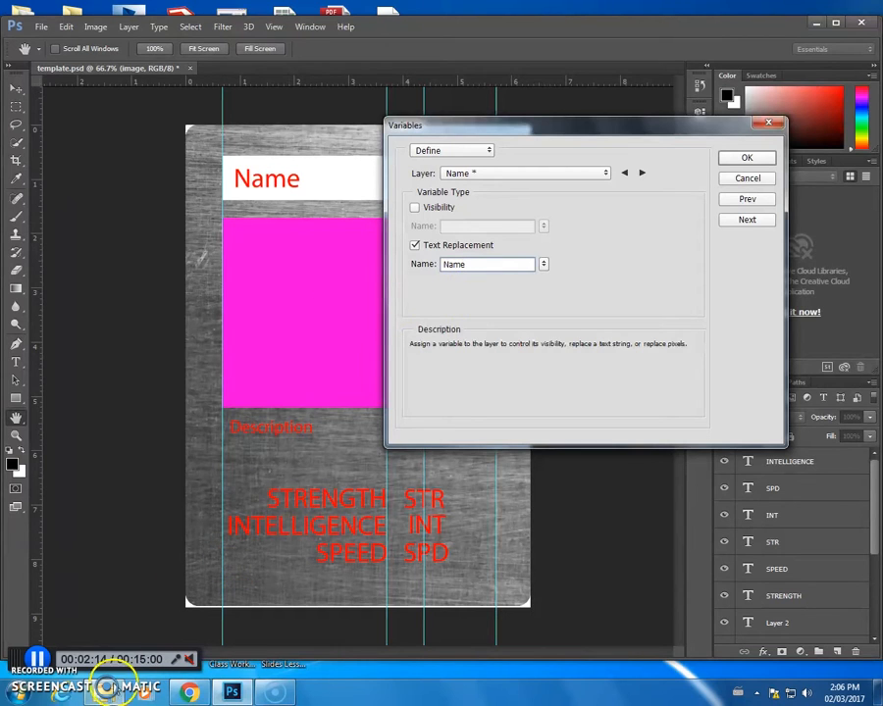
- Open the ICT Data merge example CSV file from the cards folder in Excel and set its zoom to 200%
{"action": "left_click", "coordinate": [106, 691]}
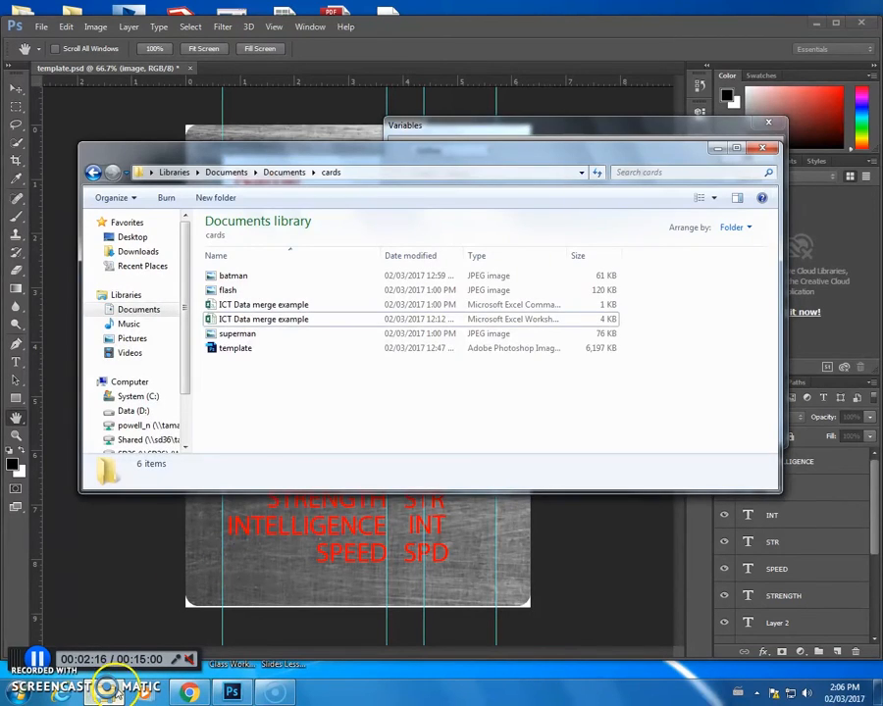
{"action": "double_click", "coordinate": [228, 305]}
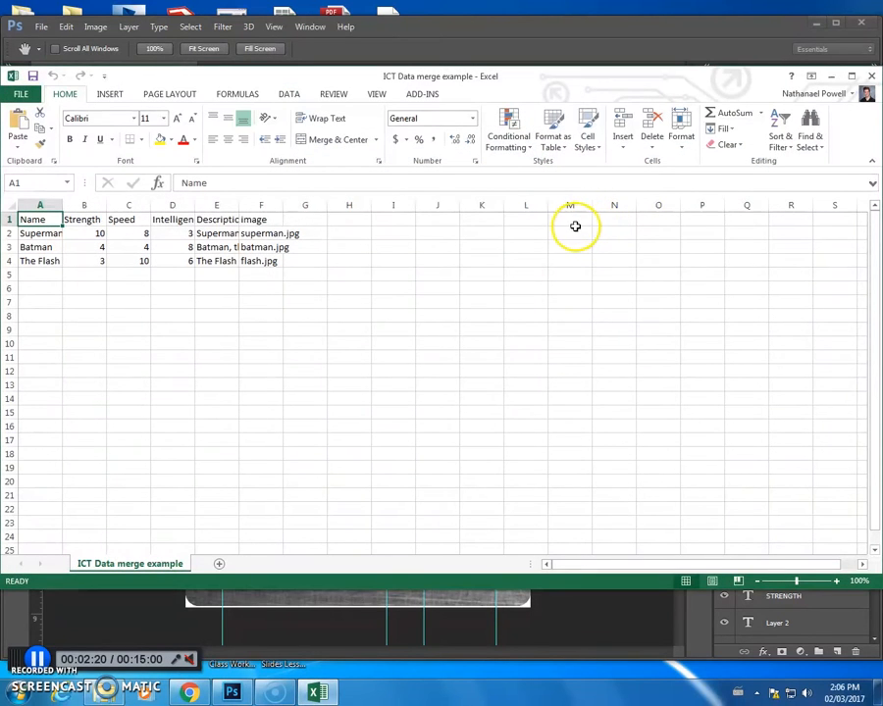
{"action": "left_click", "coordinate": [376, 94]}
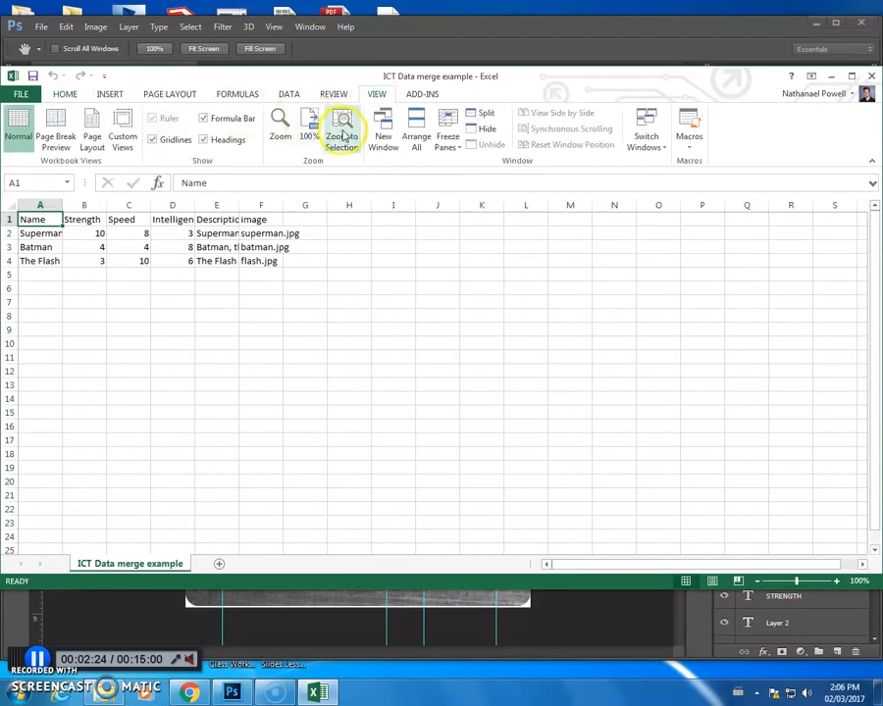
{"action": "left_click", "coordinate": [280, 128]}
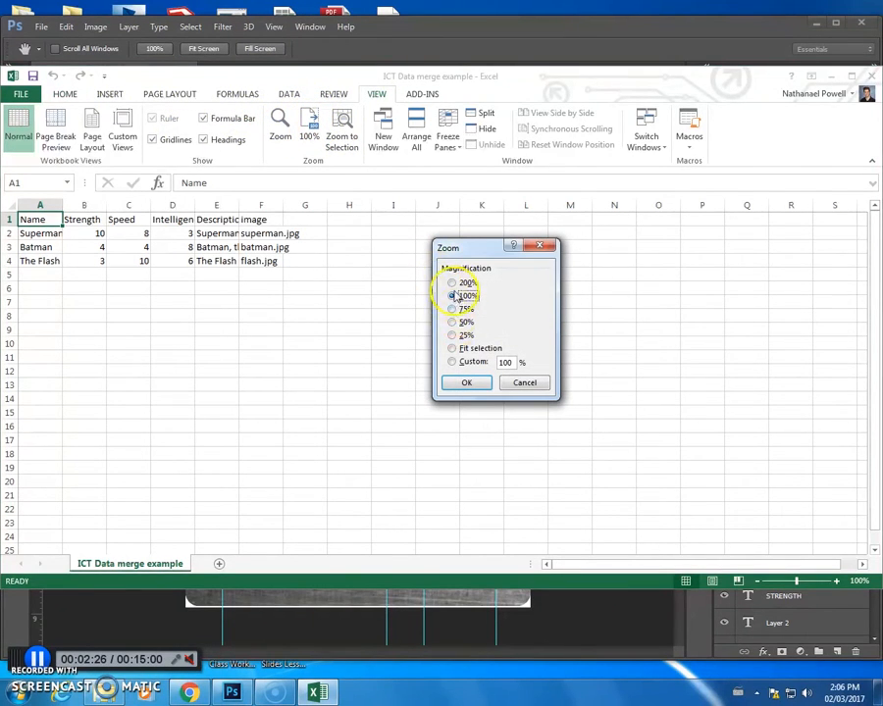
{"action": "left_click", "coordinate": [459, 381]}
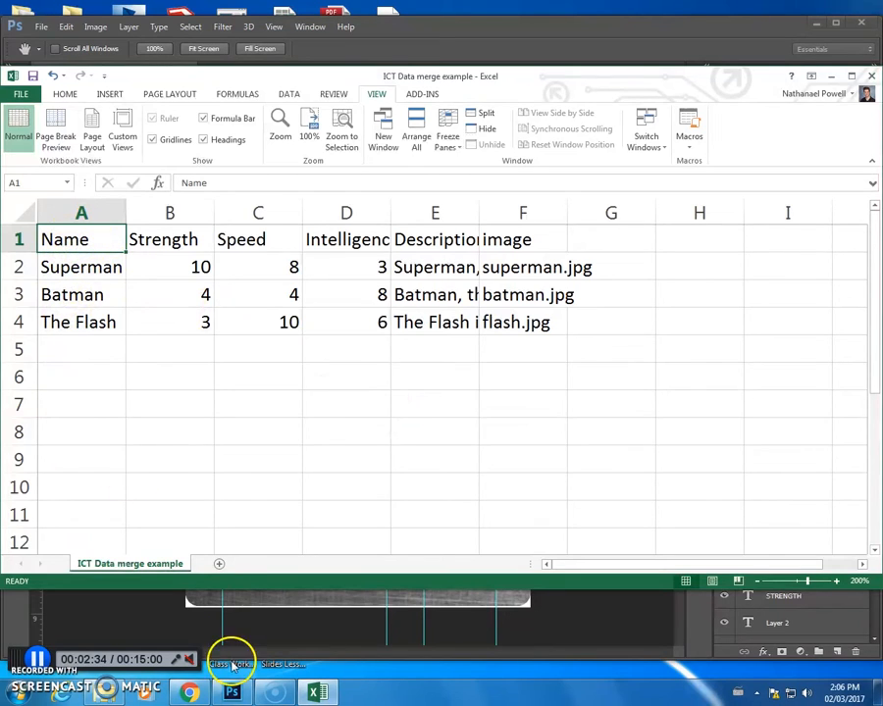
- Compare the Name variable in Photoshop with the spreadsheet's column headers, and bring up the image layer's pixel replacement variable
{"action": "left_click", "coordinate": [232, 692]}
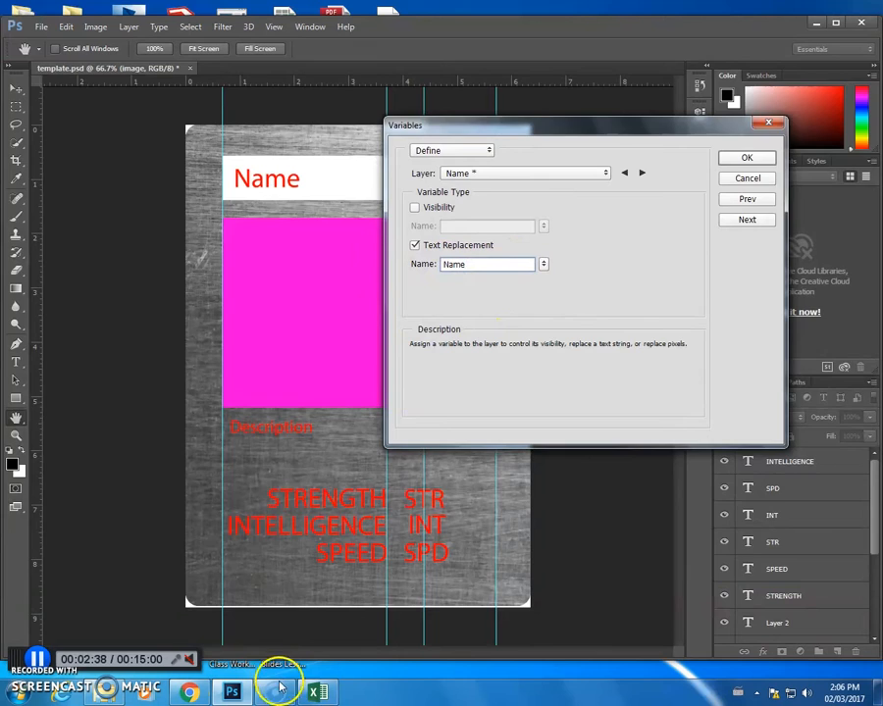
{"action": "left_click", "coordinate": [317, 693]}
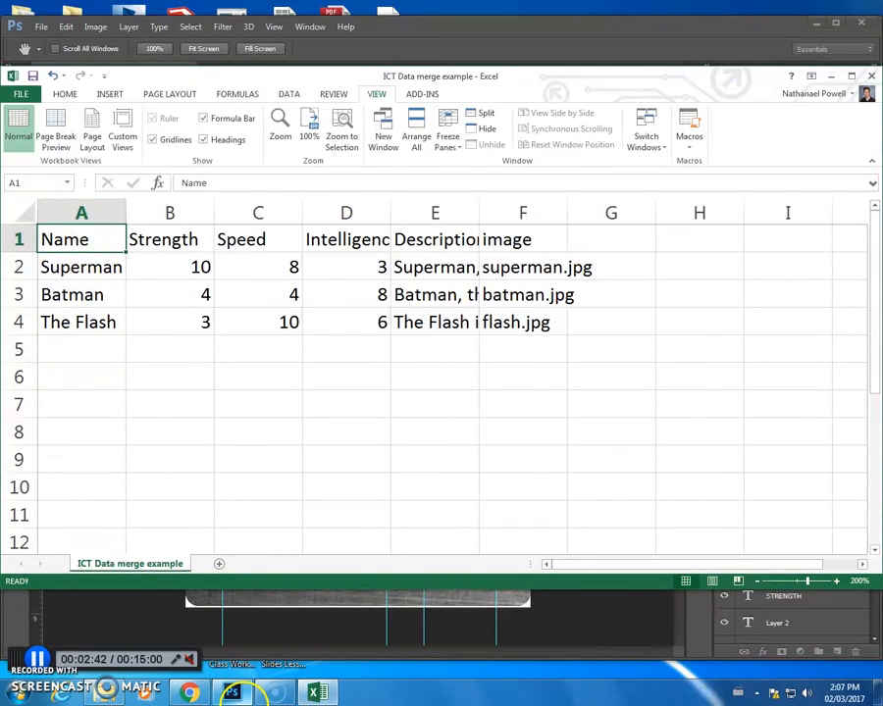
{"action": "left_click", "coordinate": [234, 693]}
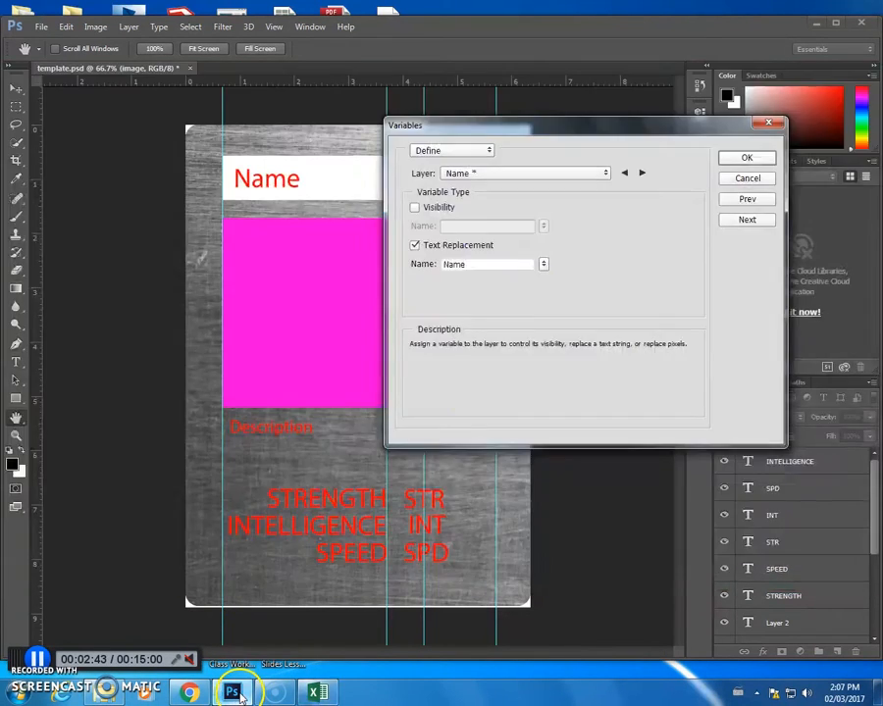
{"action": "left_click", "coordinate": [642, 173]}
{"action": "left_click", "coordinate": [643, 173]}
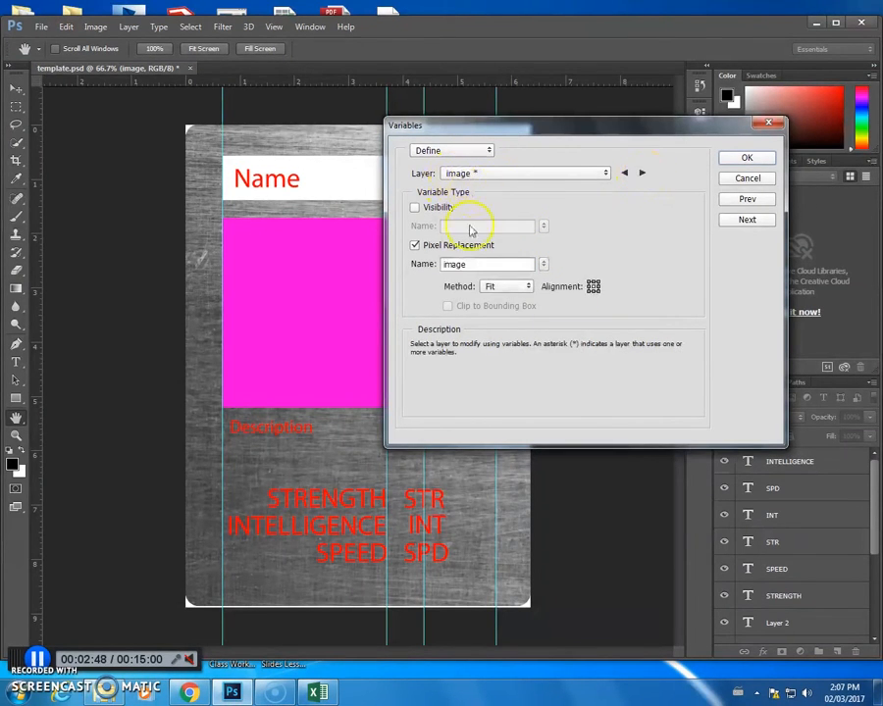
- Compare the image layer's pixel replacement variable name in Photoshop with the image column header of the spreadsheet in Excel
{"action": "left_click_drag", "start_coordinate": [484, 263], "coordinate": [404, 266]}
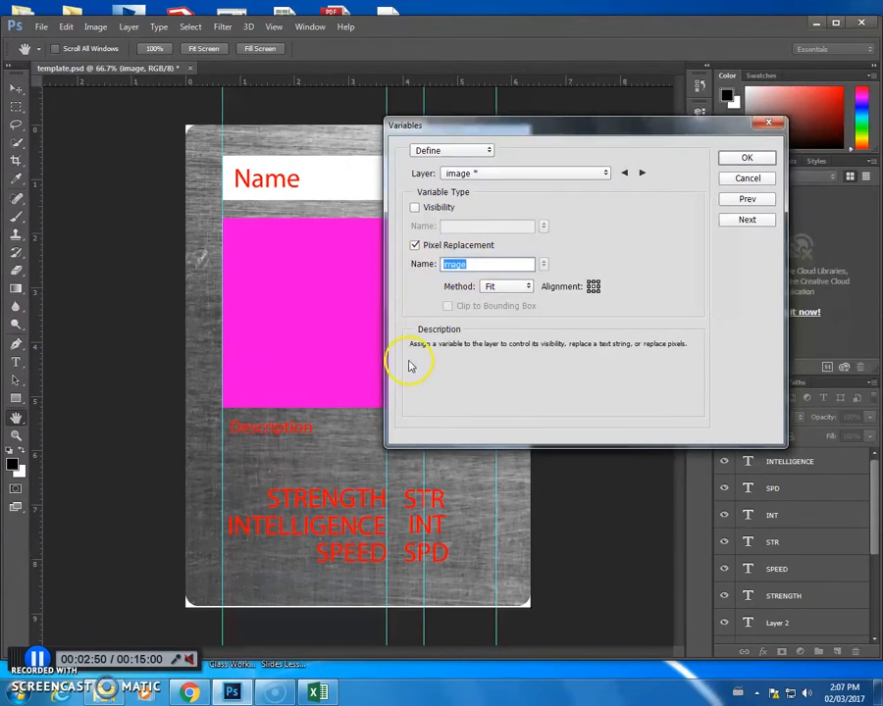
{"action": "left_click", "coordinate": [312, 688]}
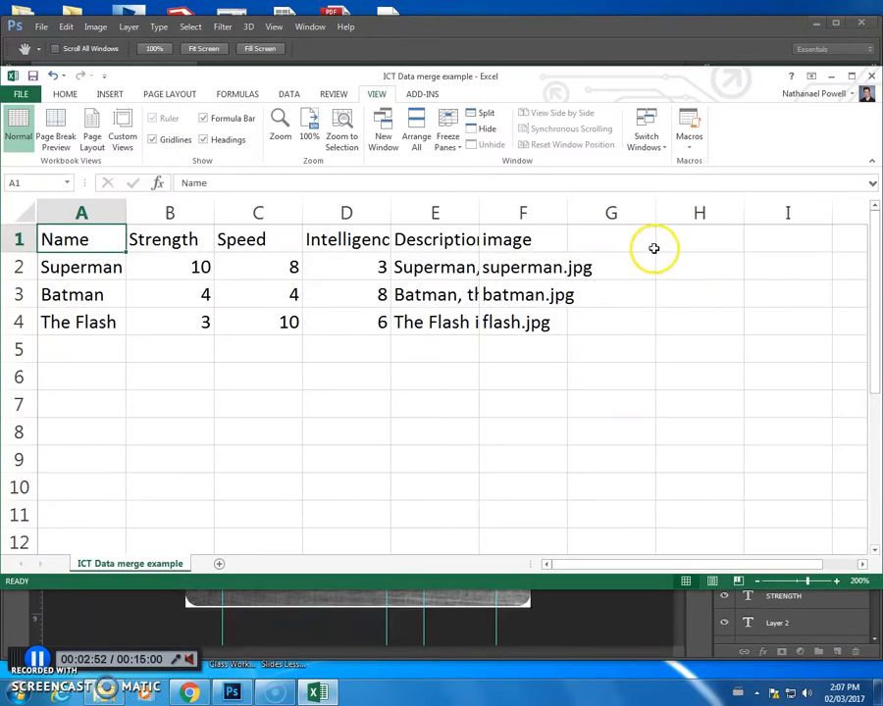
{"action": "left_click", "coordinate": [511, 251]}
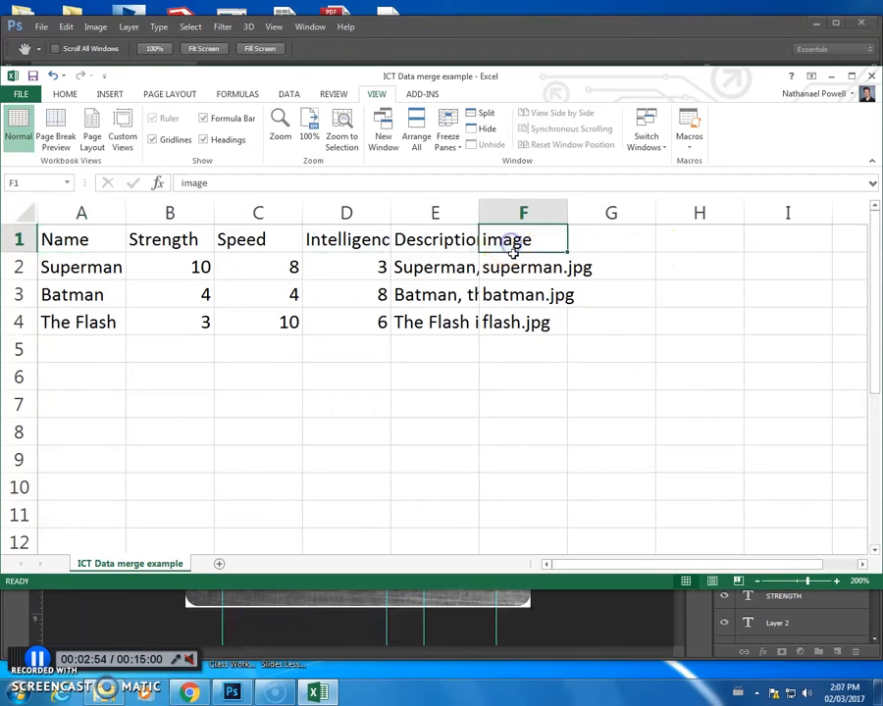
- Examine the image file names listed in column F for Superman, Batman and The Flash
{"action": "left_click", "coordinate": [516, 272]}
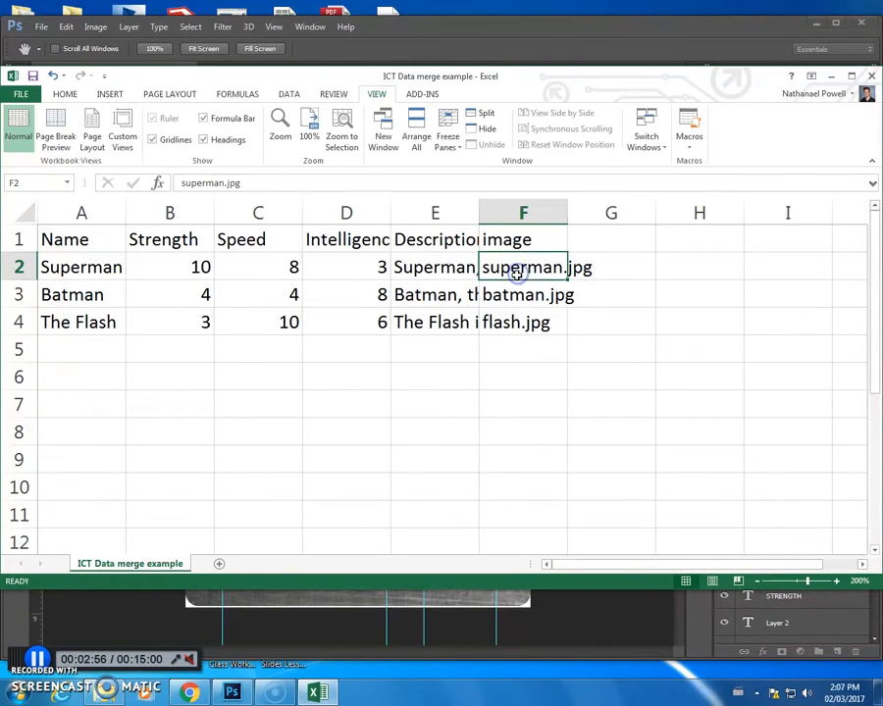
{"action": "left_click", "coordinate": [516, 294]}
{"action": "left_click", "coordinate": [516, 322]}
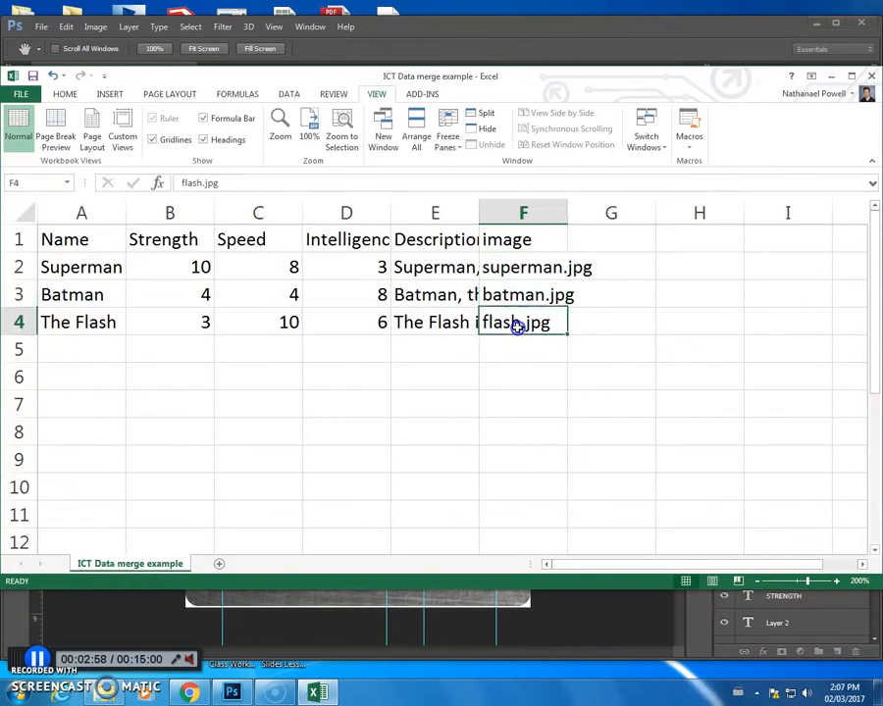
{"action": "left_click", "coordinate": [517, 292]}
{"action": "left_click", "coordinate": [527, 266]}
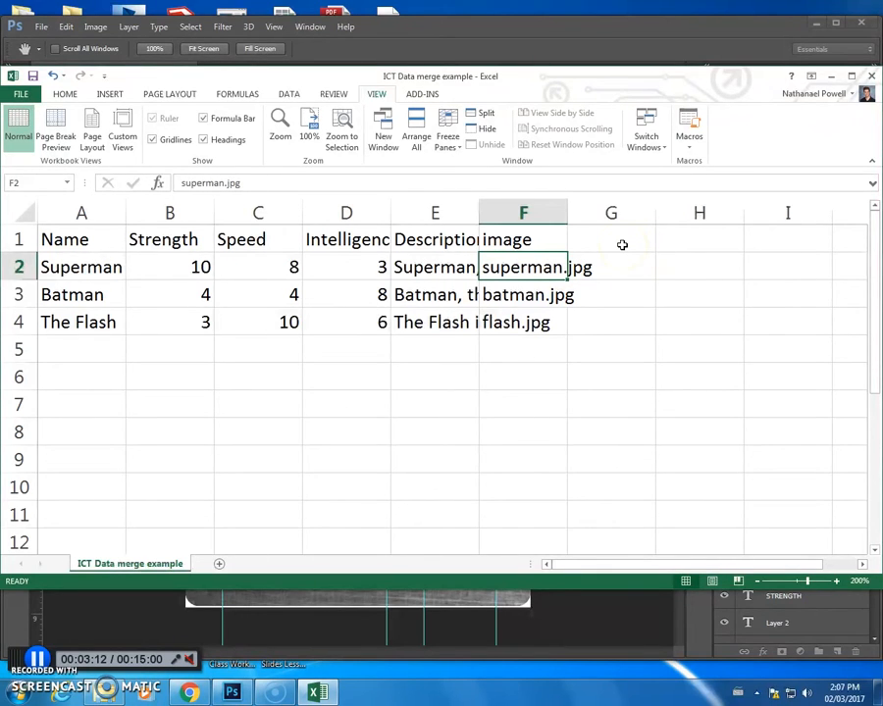
{"action": "left_click", "coordinate": [519, 297]}
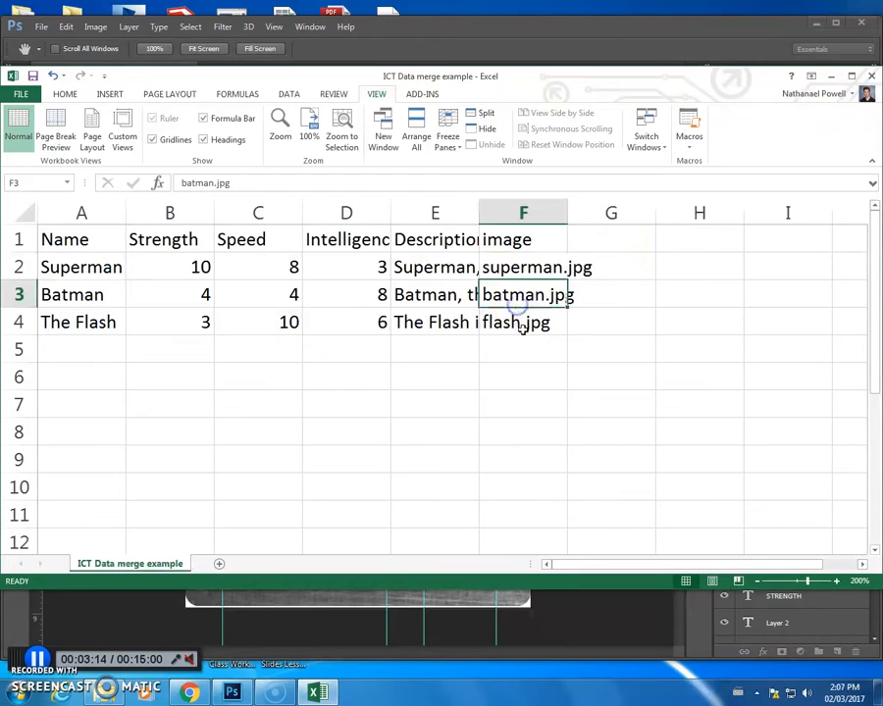
{"action": "left_click", "coordinate": [517, 318]}
{"action": "left_click", "coordinate": [525, 272]}
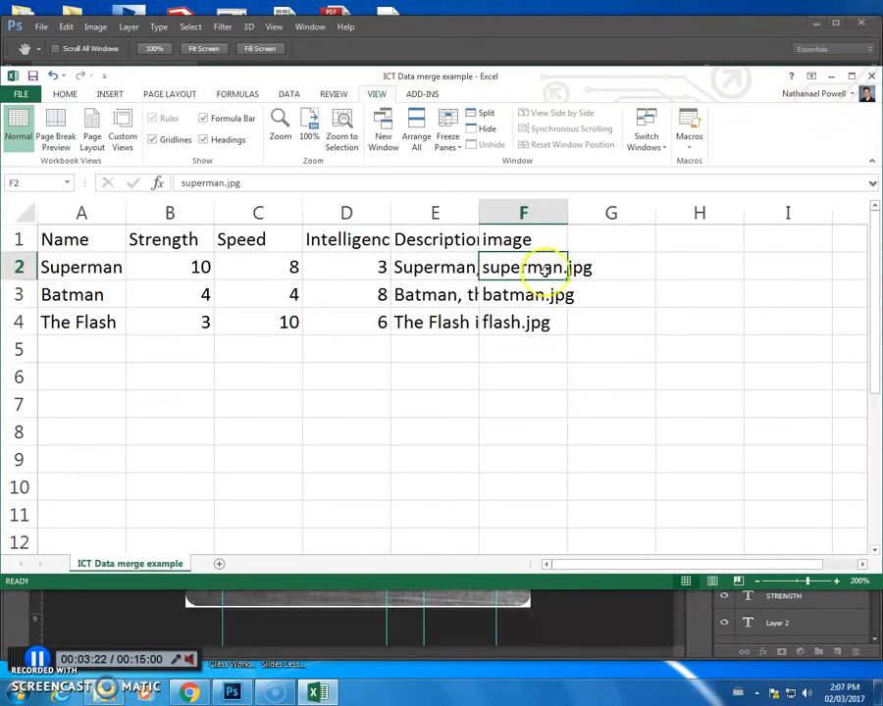
{"action": "left_click", "coordinate": [516, 295]}
{"action": "left_click", "coordinate": [514, 321]}
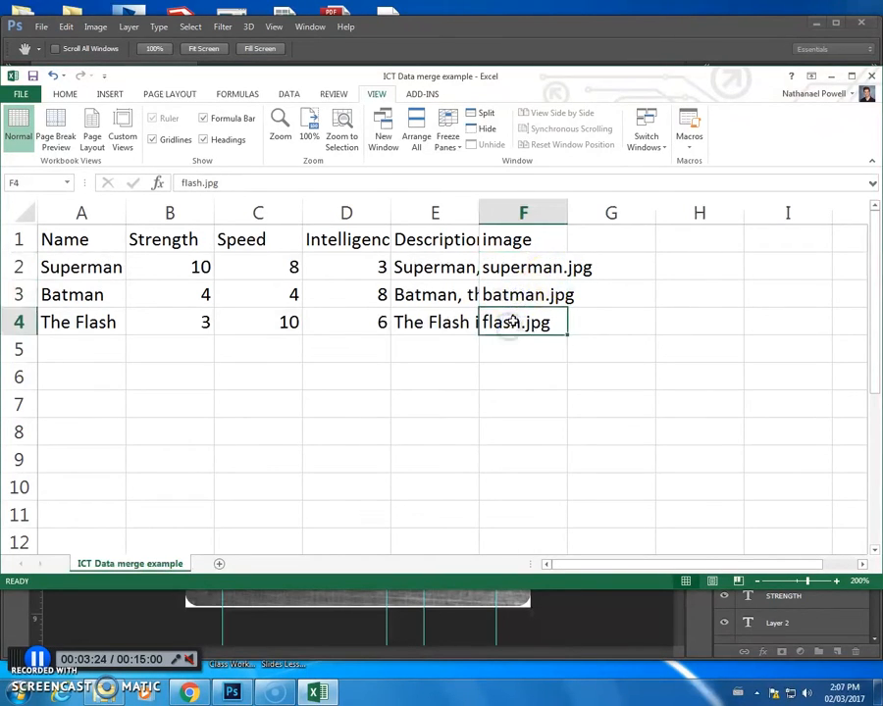
- Switch to Photoshop, review the text replacement variable names from the SPD layer through the Description layer, and accept the variable definitions
{"action": "left_click", "coordinate": [231, 693]}
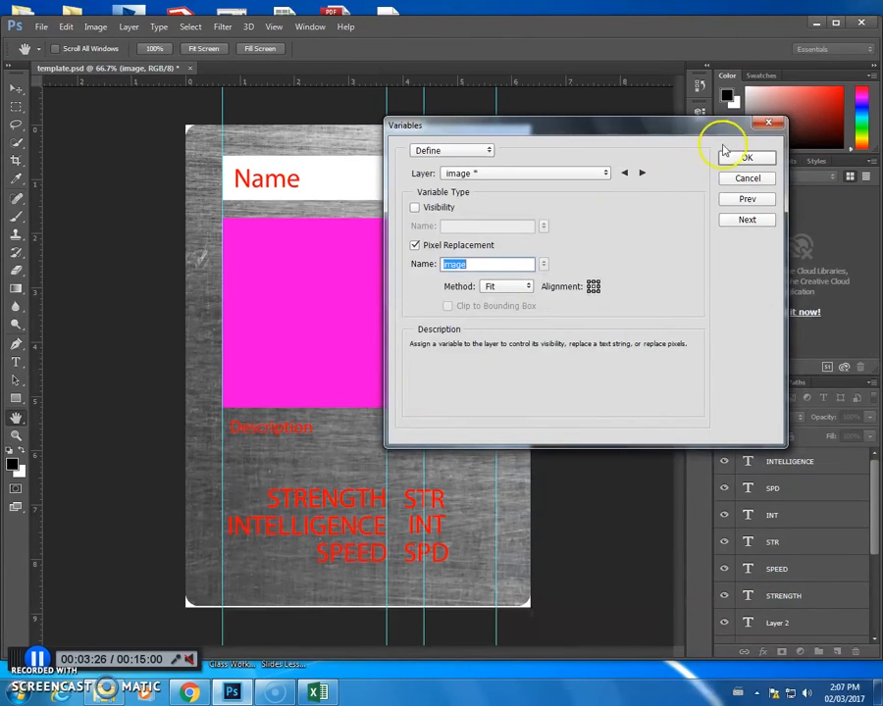
{"action": "left_click", "coordinate": [641, 173]}
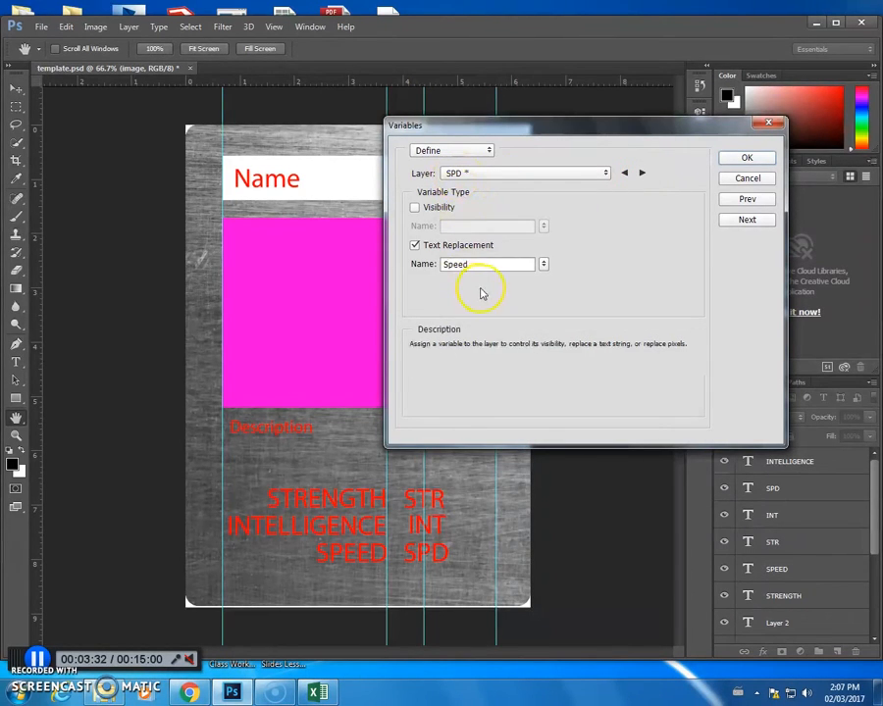
{"action": "left_click", "coordinate": [641, 173]}
{"action": "left_click", "coordinate": [642, 174]}
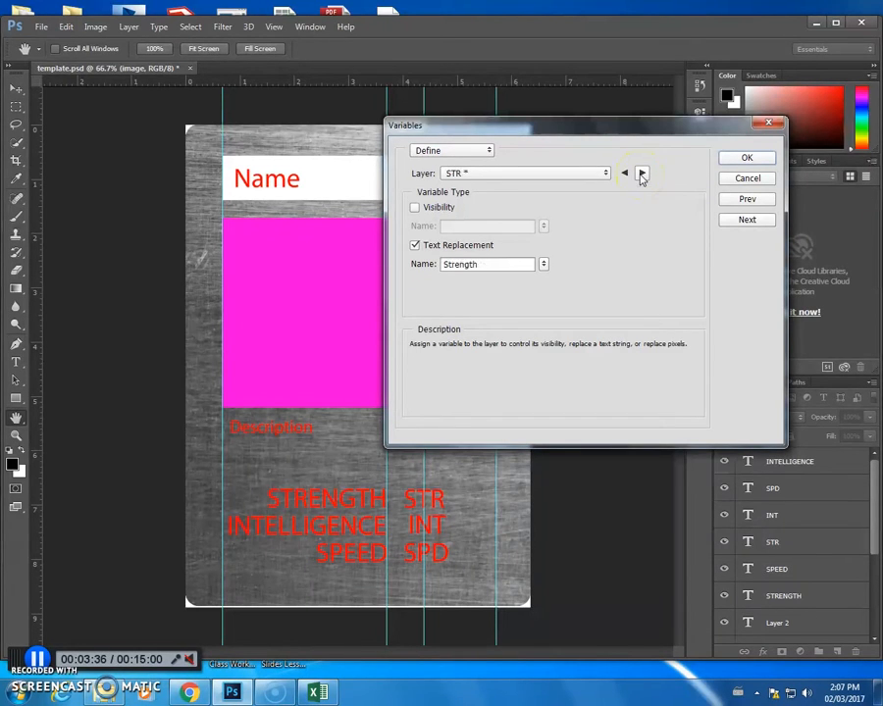
{"action": "left_click", "coordinate": [642, 173]}
{"action": "left_click", "coordinate": [642, 174]}
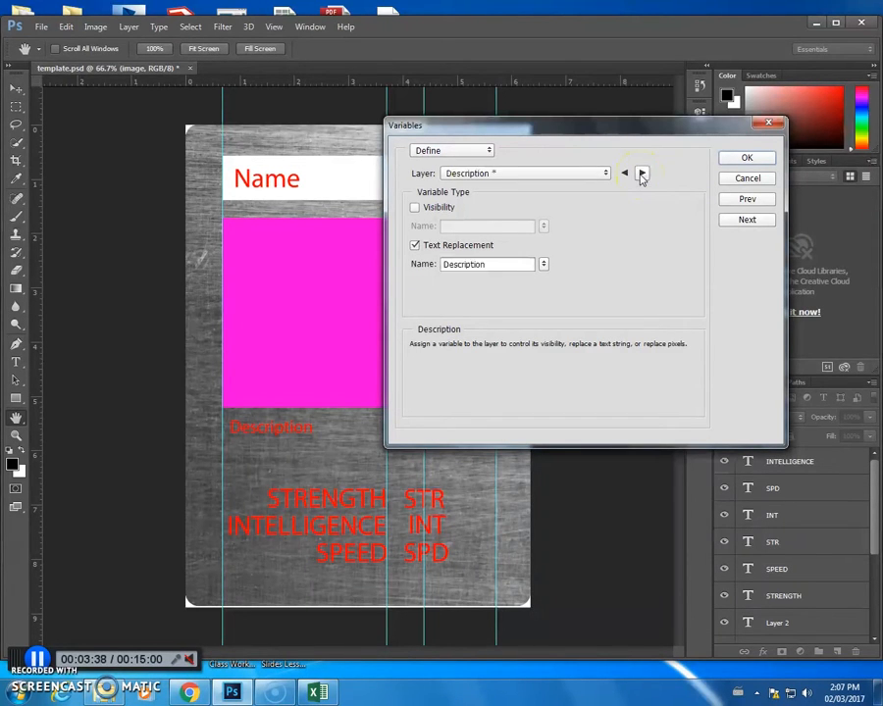
{"action": "left_click", "coordinate": [642, 173]}
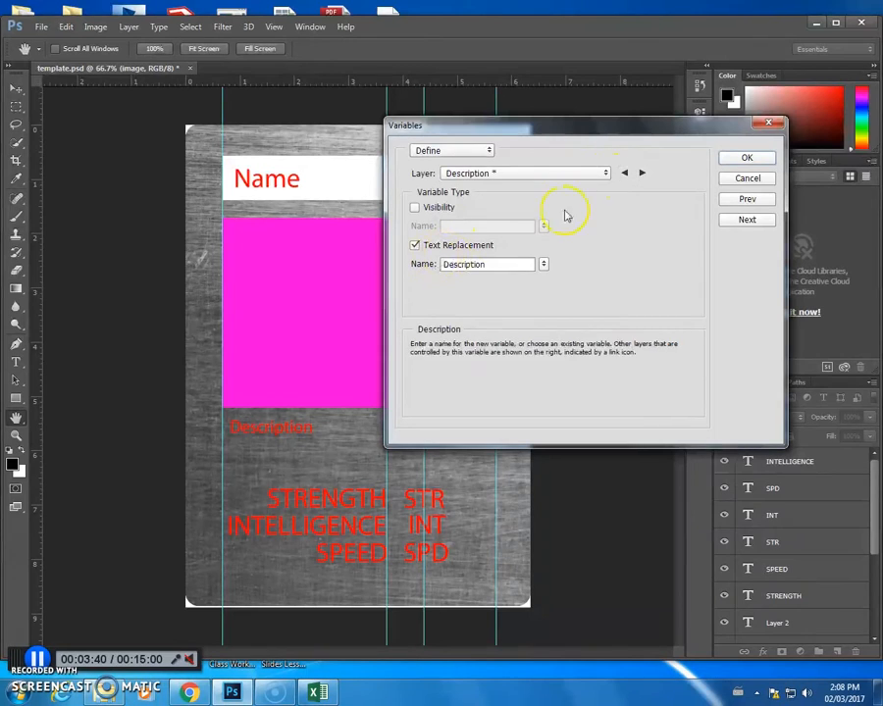
{"action": "left_click", "coordinate": [625, 173]}
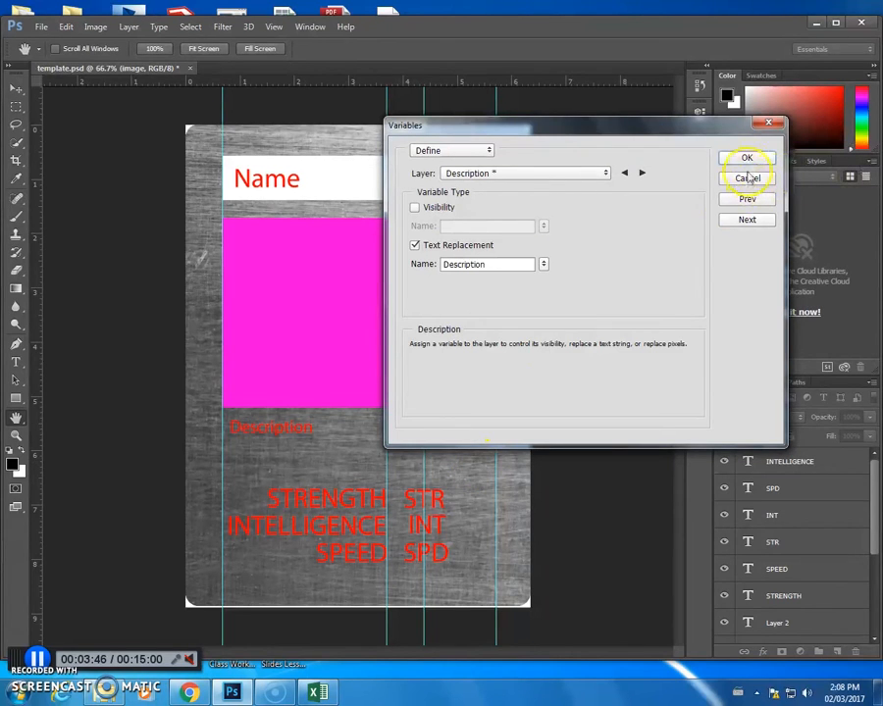
{"action": "left_click", "coordinate": [749, 161]}
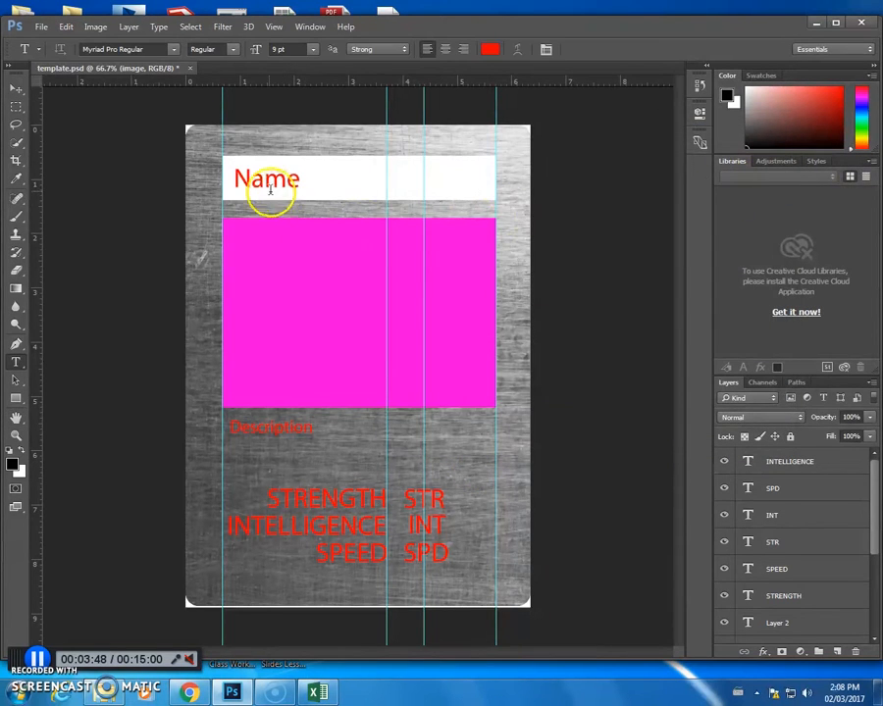
- Start importing variable data sets into the template and position the Import Data Set dialog over the card
{"action": "left_click", "coordinate": [42, 27]}
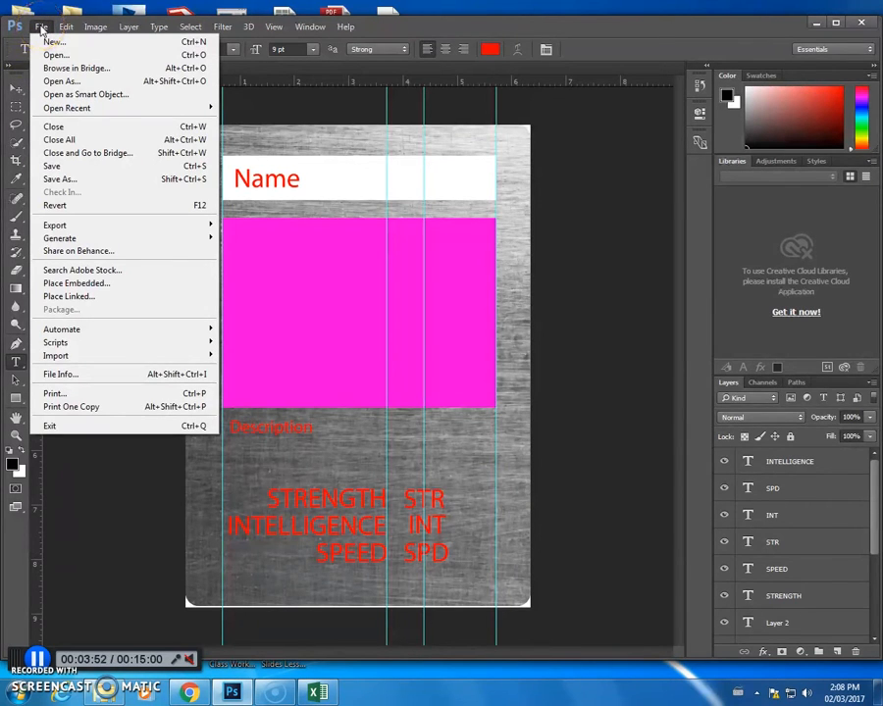
{"action": "mouse_move", "coordinate": [56, 357]}
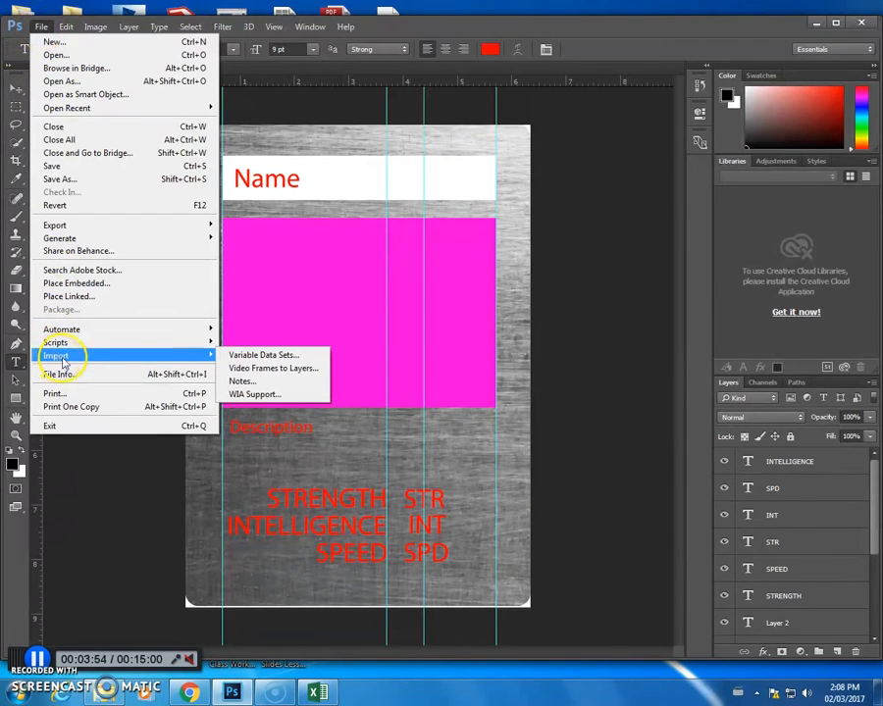
{"action": "left_click", "coordinate": [273, 356]}
{"action": "left_click_drag", "start_coordinate": [694, 203], "coordinate": [464, 198]}
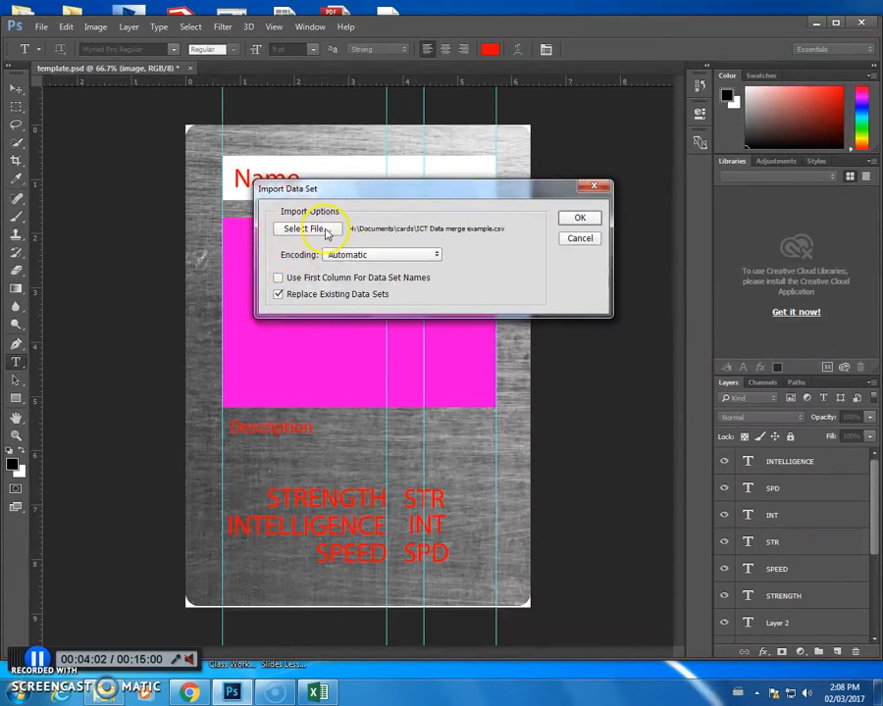
- Switch to Excel and save the spreadsheet as ICT Data merge example in CSV (Comma delimited) format in the cards folder, replacing the existing file
{"action": "left_click", "coordinate": [318, 689]}
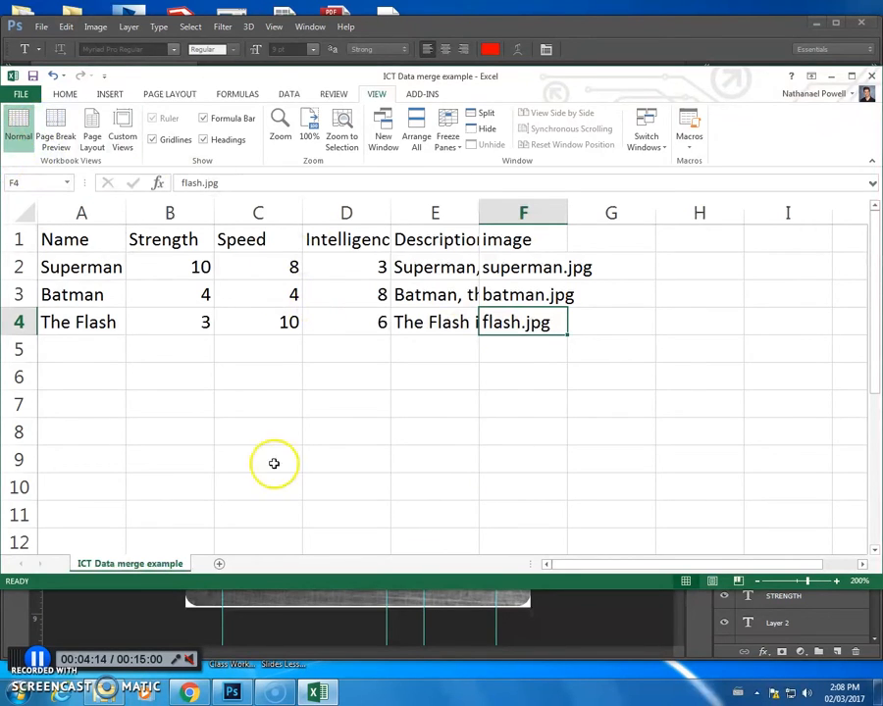
{"action": "left_click", "coordinate": [21, 91]}
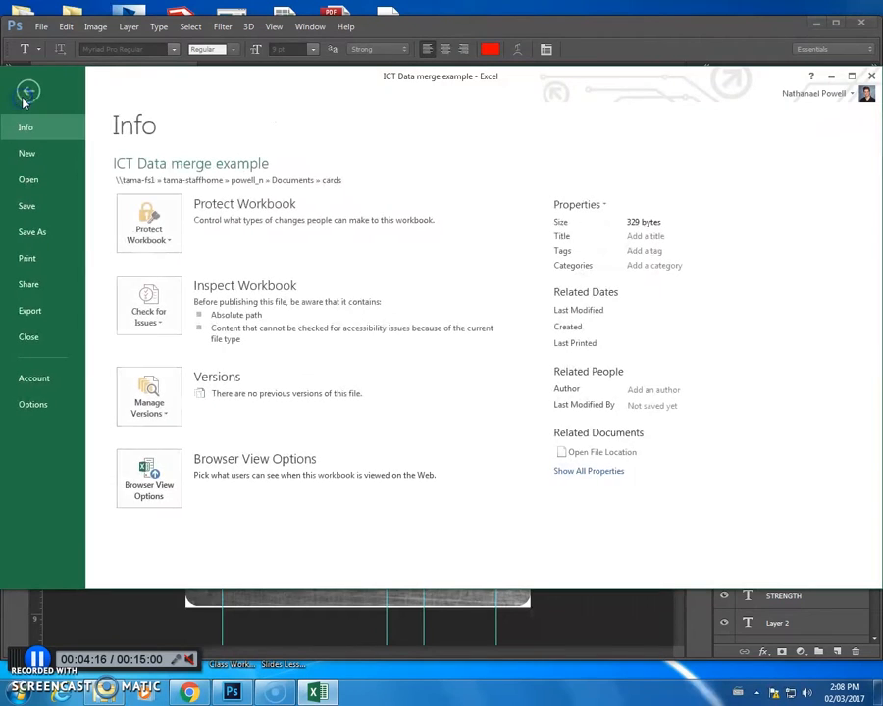
{"action": "left_click", "coordinate": [39, 232]}
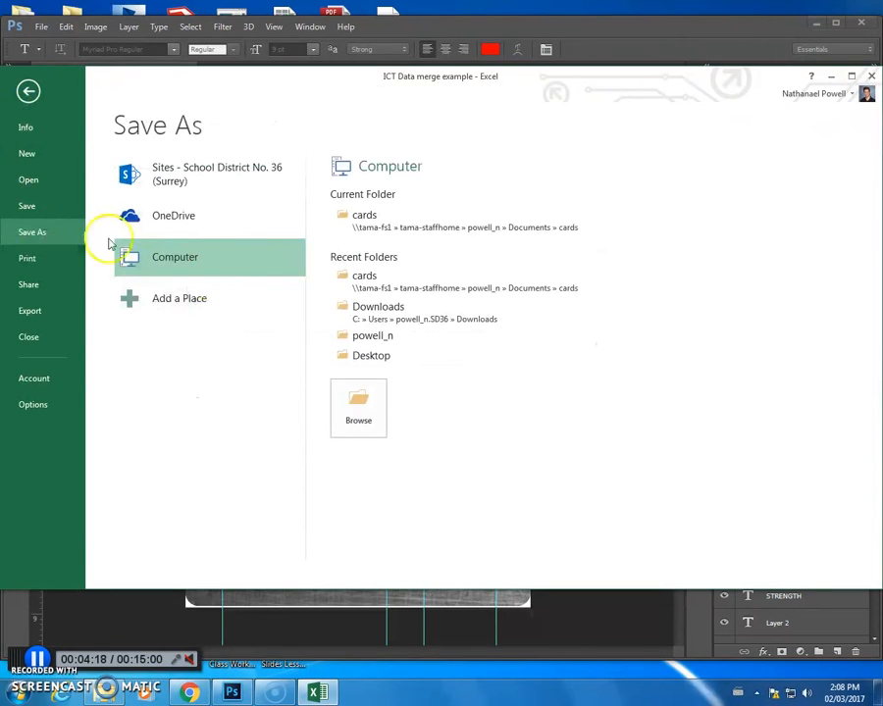
{"action": "left_click", "coordinate": [371, 227]}
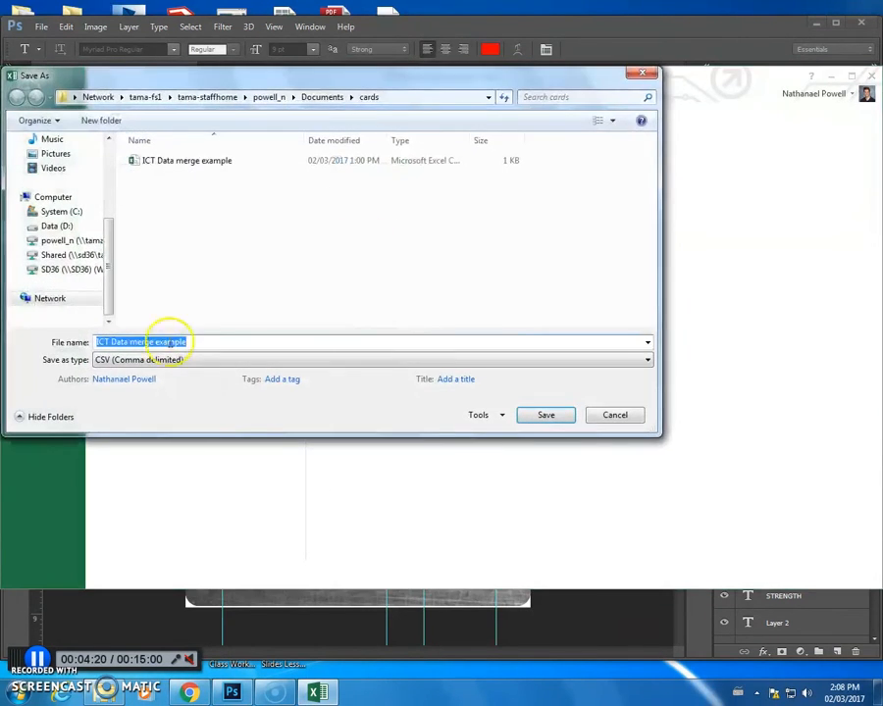
{"action": "left_click", "coordinate": [143, 360]}
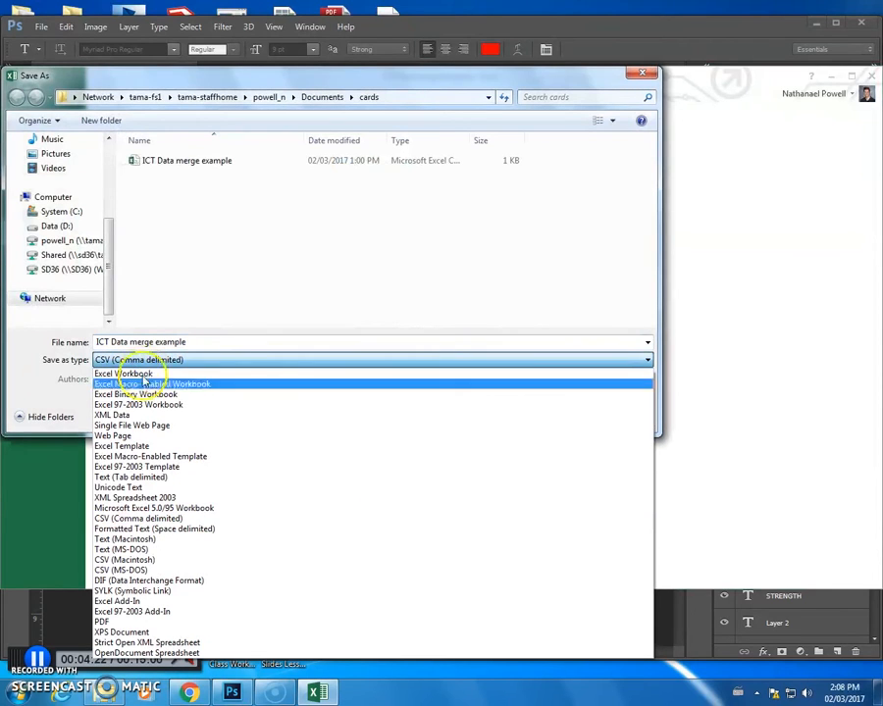
{"action": "left_click", "coordinate": [186, 522]}
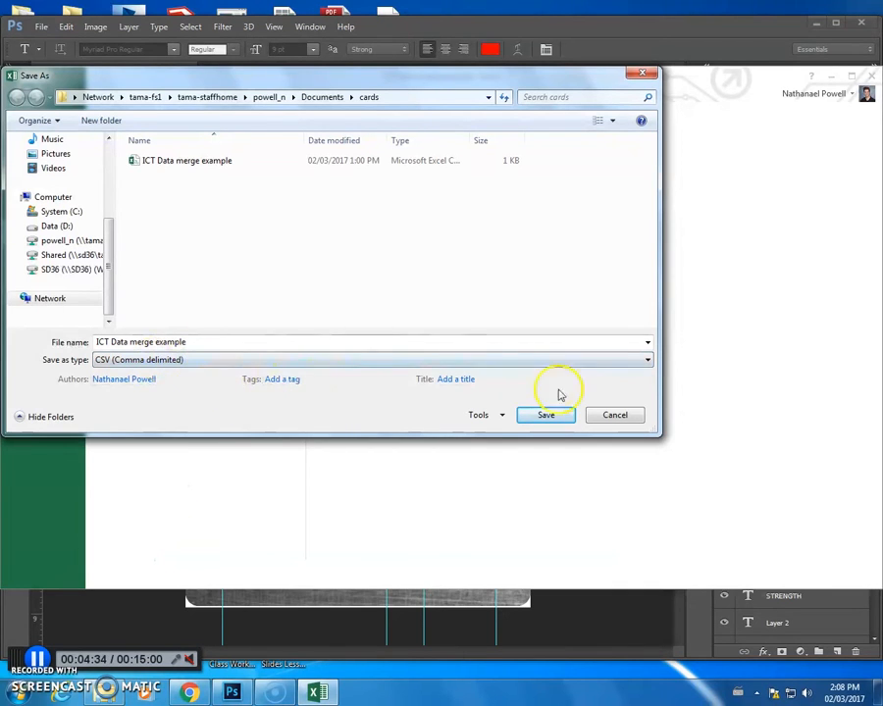
{"action": "left_click", "coordinate": [567, 420]}
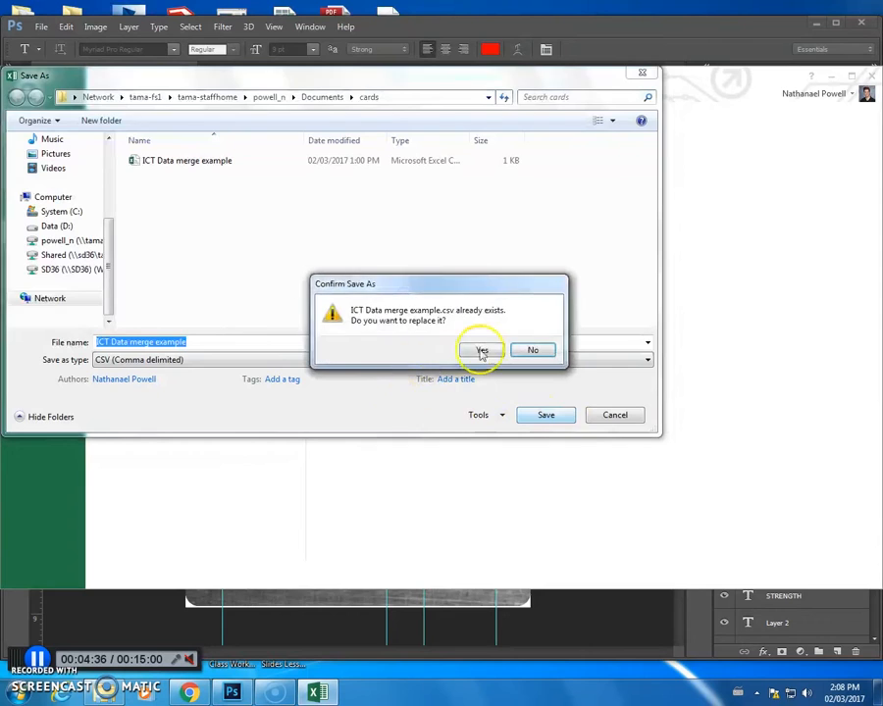
{"action": "left_click", "coordinate": [482, 348]}
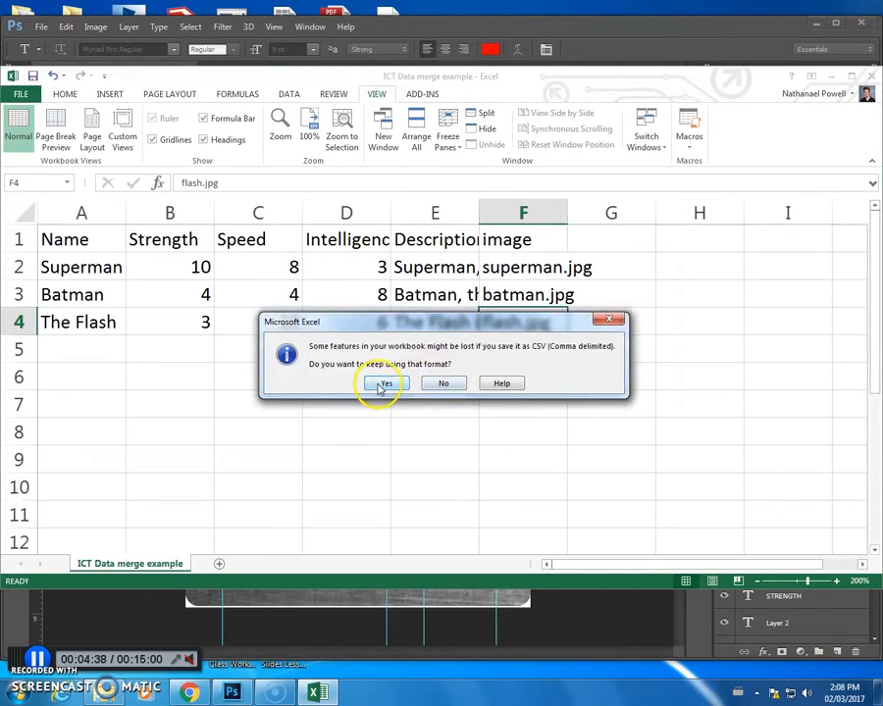
{"action": "left_click", "coordinate": [380, 381]}
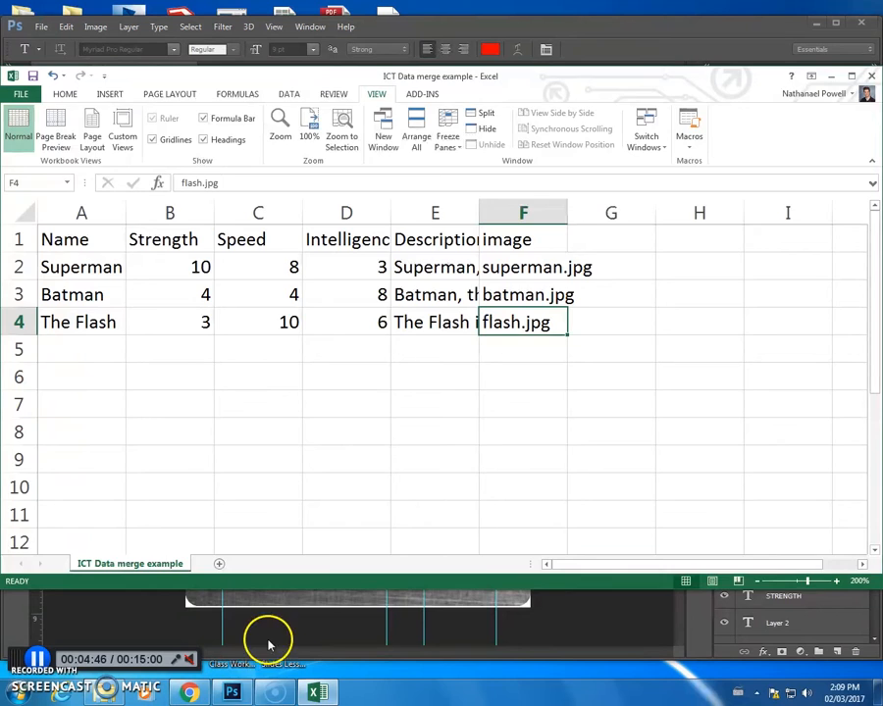
- Return to Photoshop and try to load the ICT Data merge example CSV file from the cards folder as the data set
{"action": "left_click", "coordinate": [231, 692]}
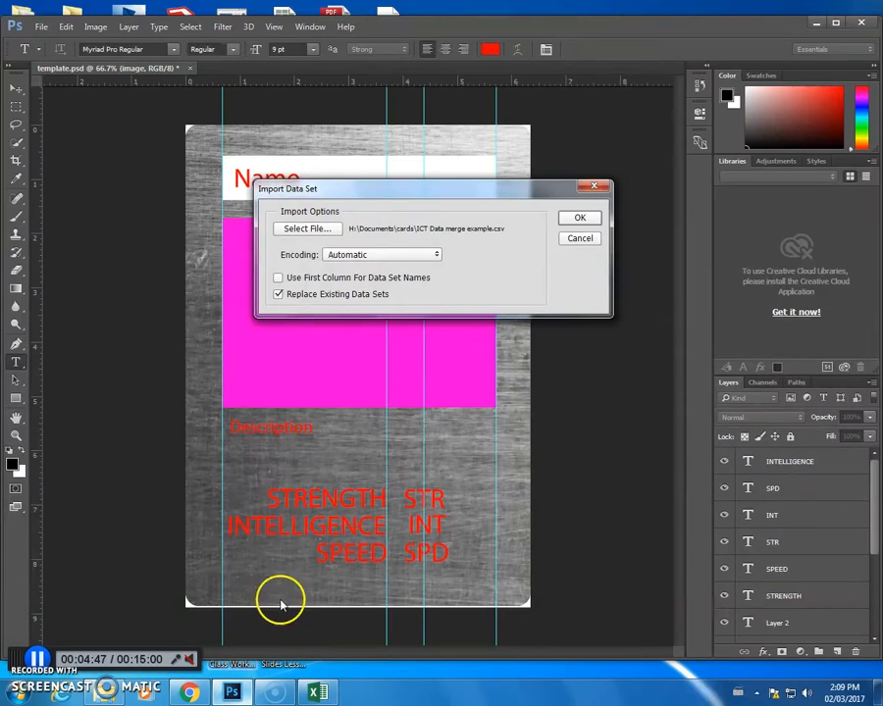
{"action": "left_click", "coordinate": [297, 228]}
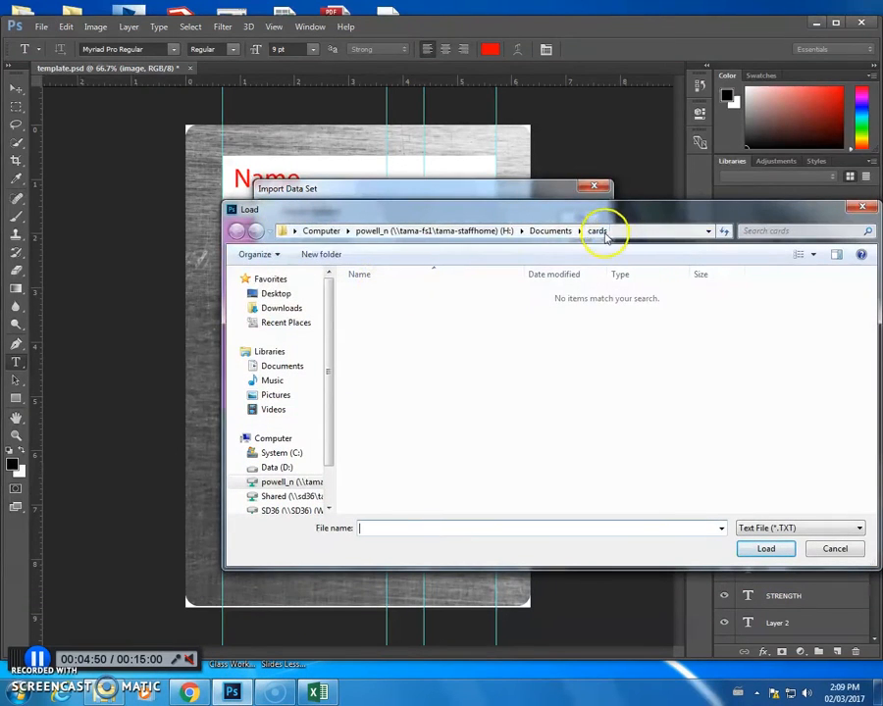
{"action": "left_click_drag", "start_coordinate": [712, 230], "coordinate": [554, 206]}
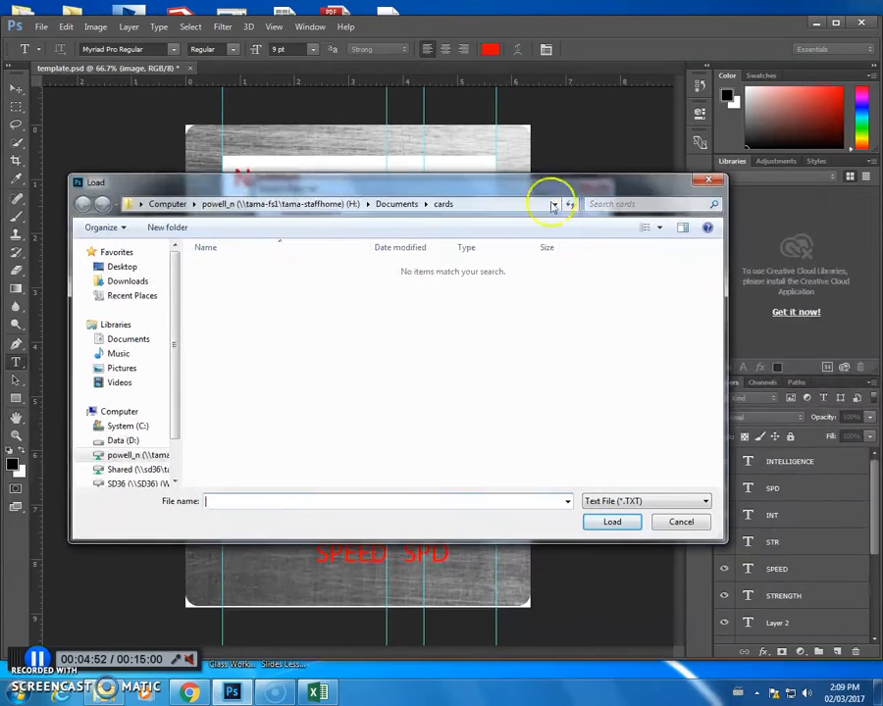
{"action": "left_click", "coordinate": [606, 504]}
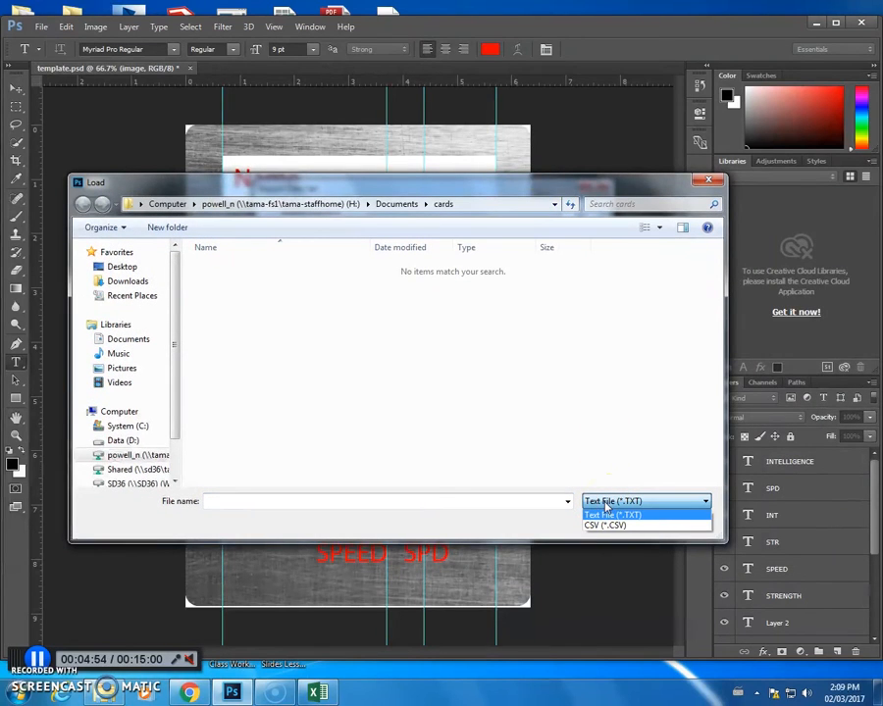
{"action": "left_click", "coordinate": [605, 523]}
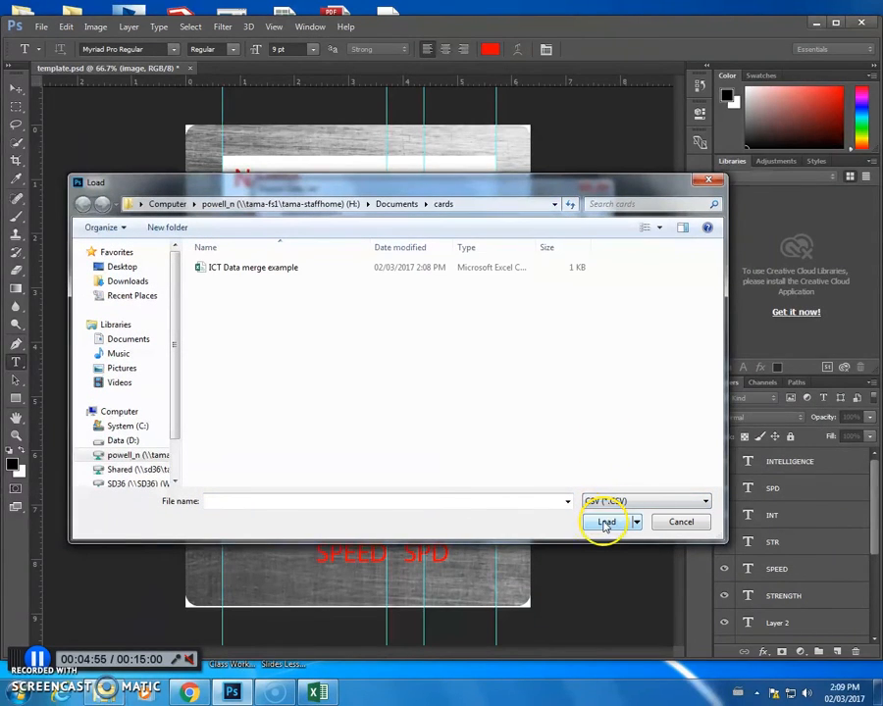
{"action": "left_click", "coordinate": [220, 274]}
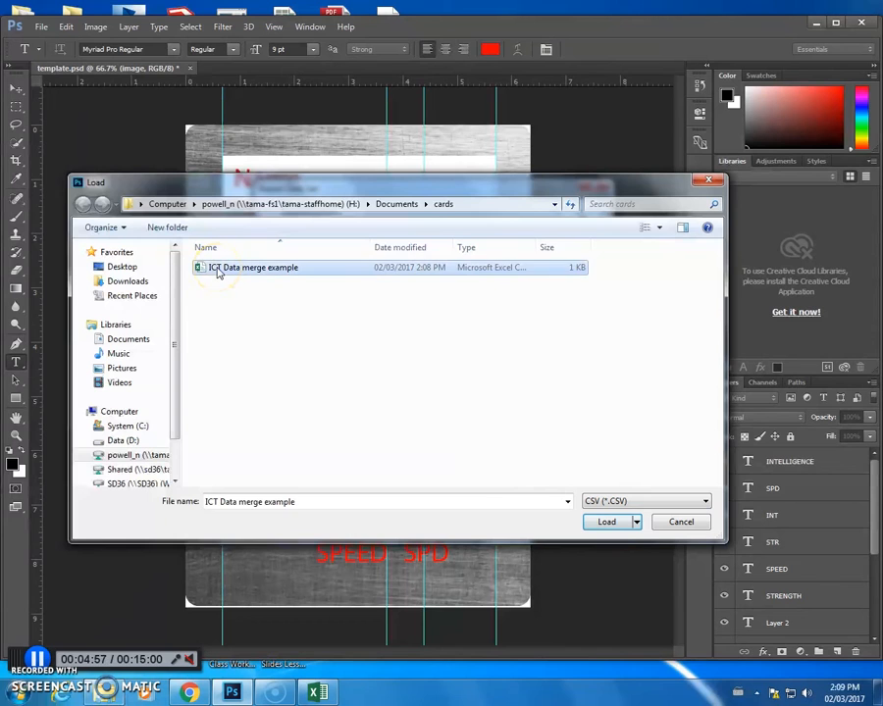
{"action": "left_click", "coordinate": [608, 522]}
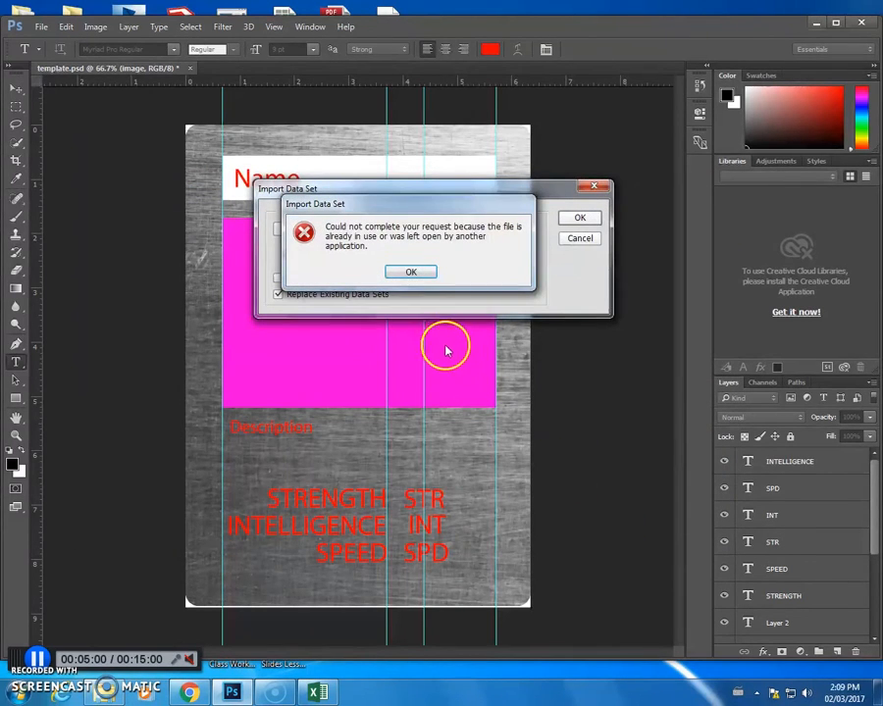
- Close the ICT Data merge example CSV workbook in Excel without saving, and import its data sets into the Photoshop template
{"action": "left_click", "coordinate": [408, 272]}
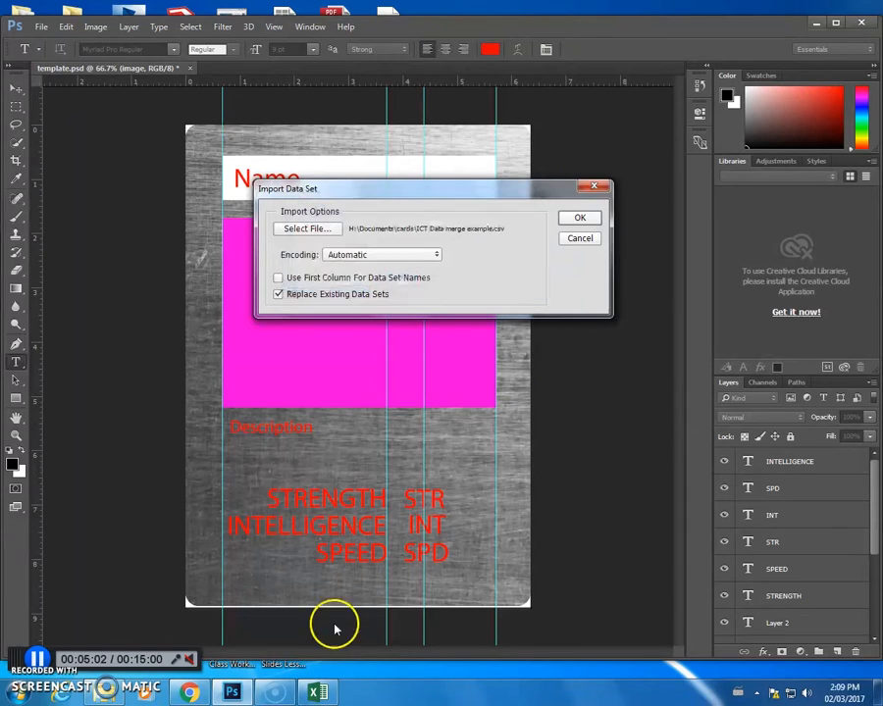
{"action": "left_click", "coordinate": [316, 691]}
{"action": "left_click", "coordinate": [870, 75]}
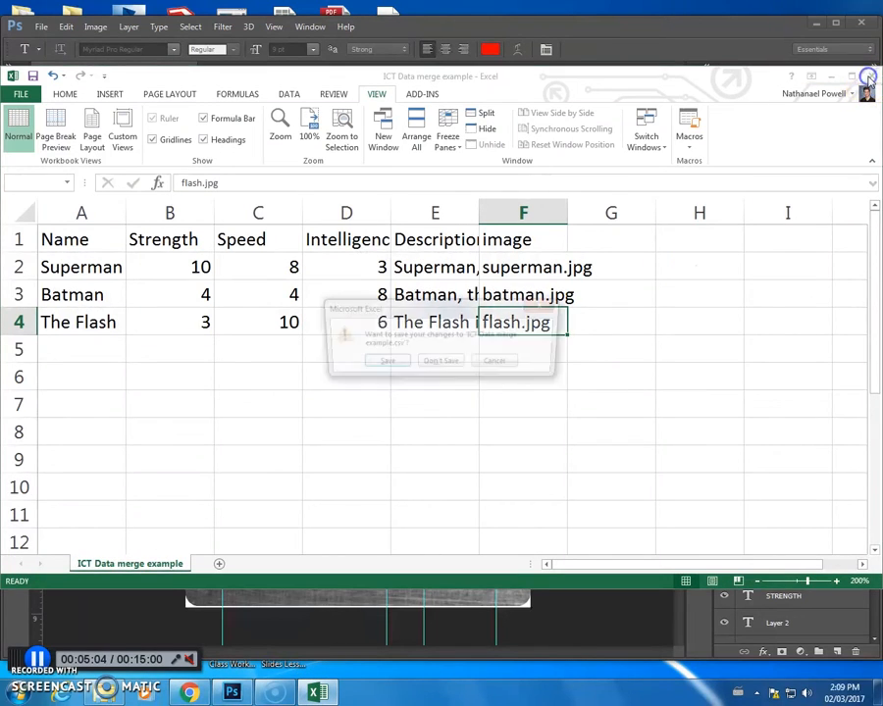
{"action": "left_click", "coordinate": [440, 363]}
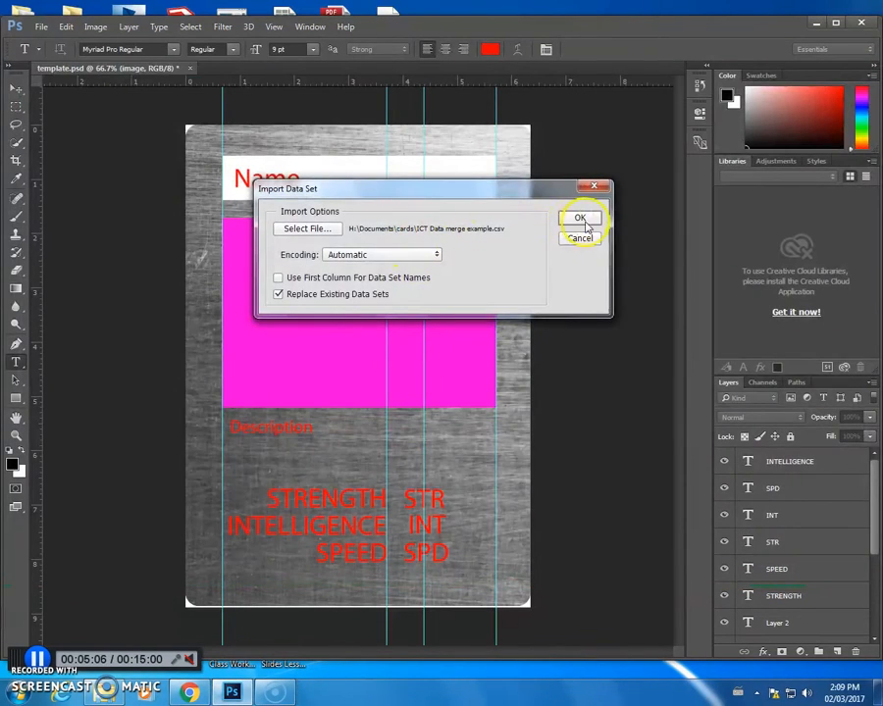
{"action": "left_click", "coordinate": [581, 219]}
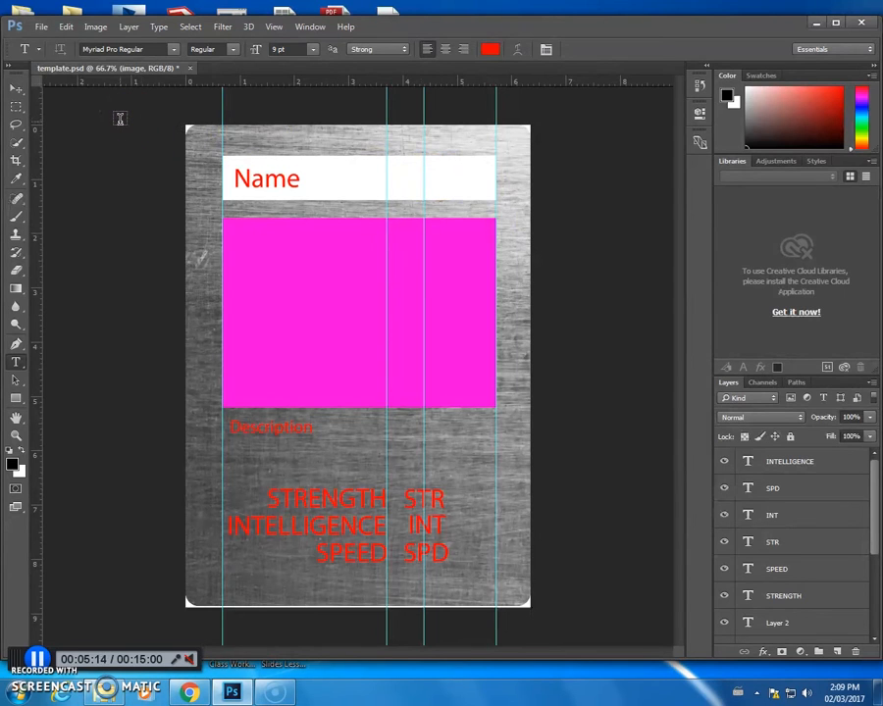
- Open the Apply Data Set dialog, place it clear of the card's text, and turn on the preview for Data Set 1
{"action": "left_click", "coordinate": [98, 29]}
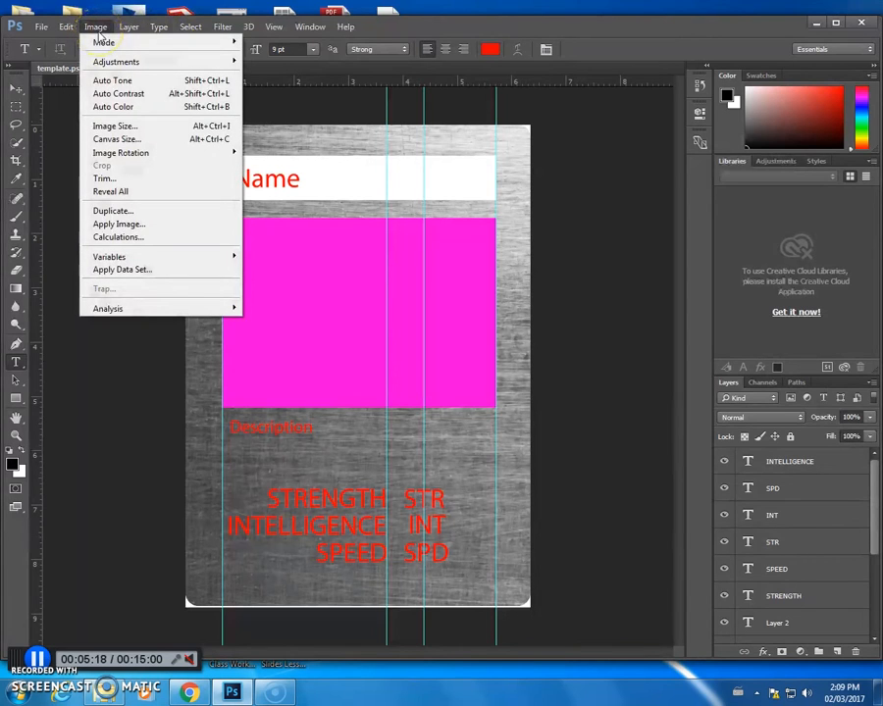
{"action": "left_click", "coordinate": [137, 270]}
{"action": "left_click_drag", "start_coordinate": [262, 228], "coordinate": [618, 199]}
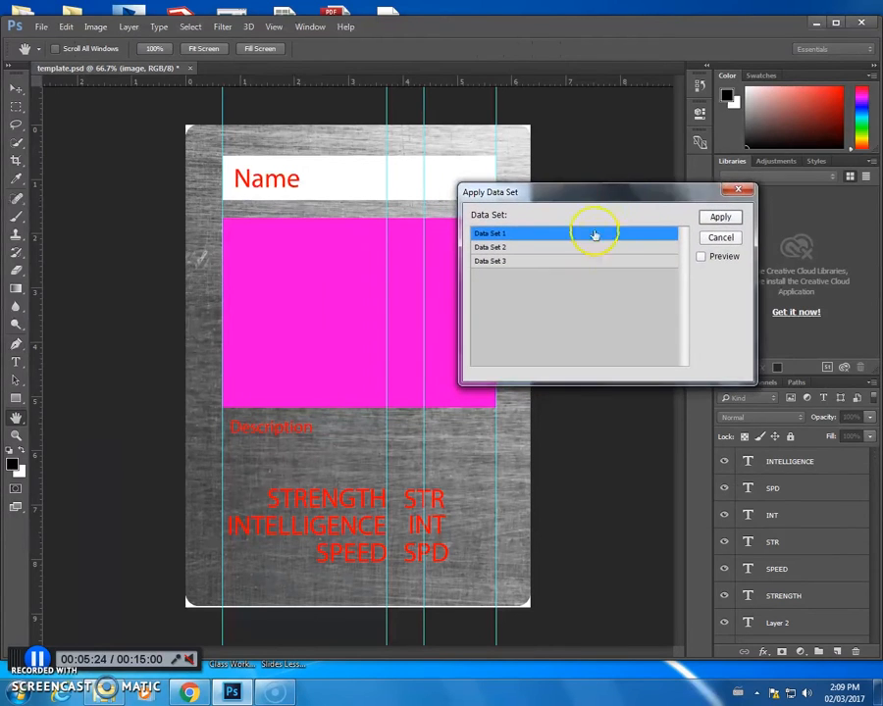
{"action": "left_click", "coordinate": [702, 258]}
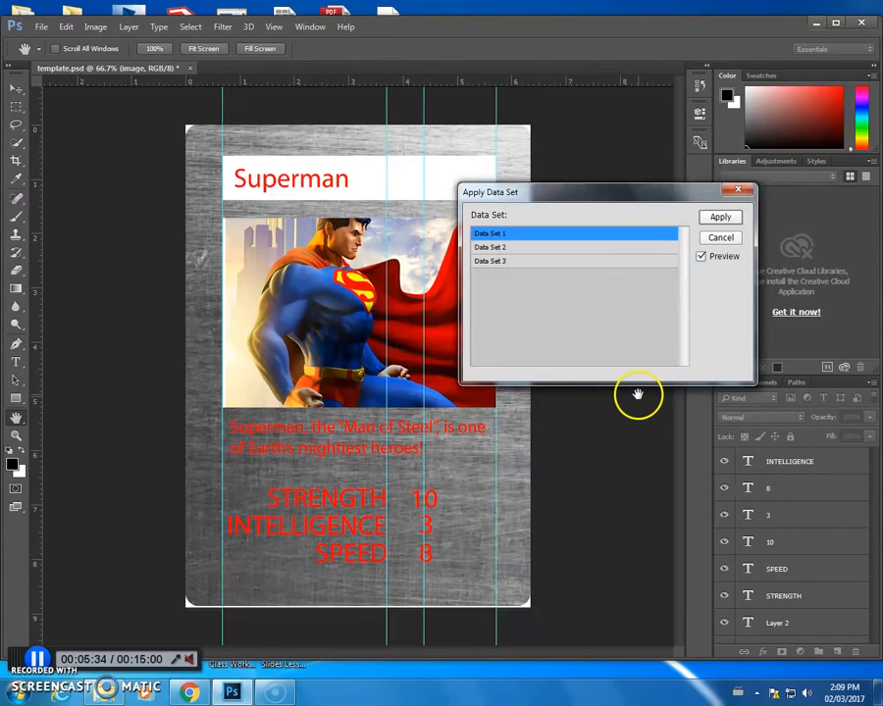
- Preview Data Sets 1, 2 and 3 in turn on the card to check the name, picture, description and stats
{"action": "left_click", "coordinate": [489, 248]}
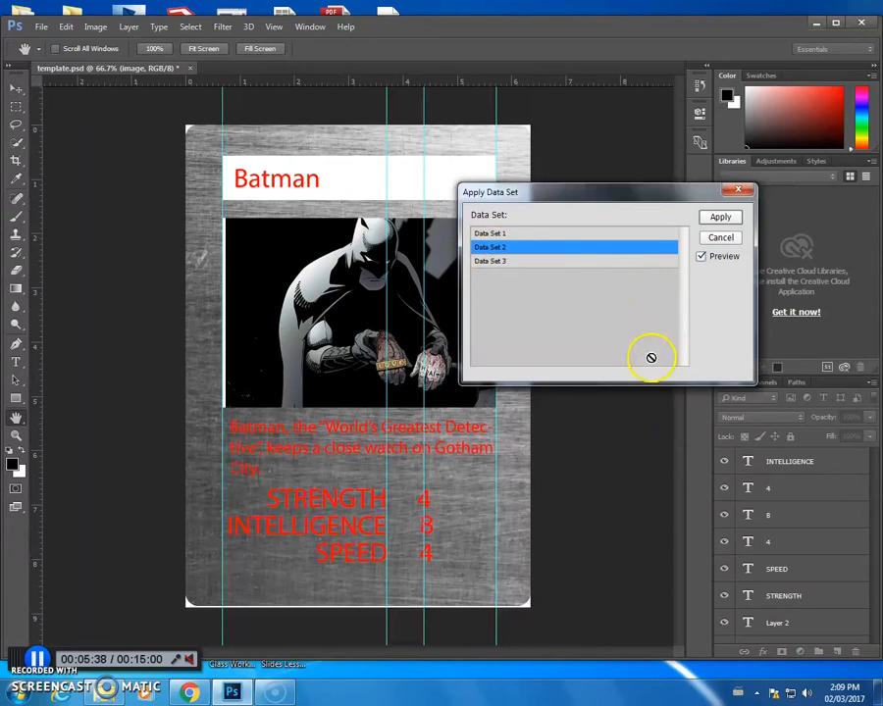
{"action": "left_click", "coordinate": [500, 261]}
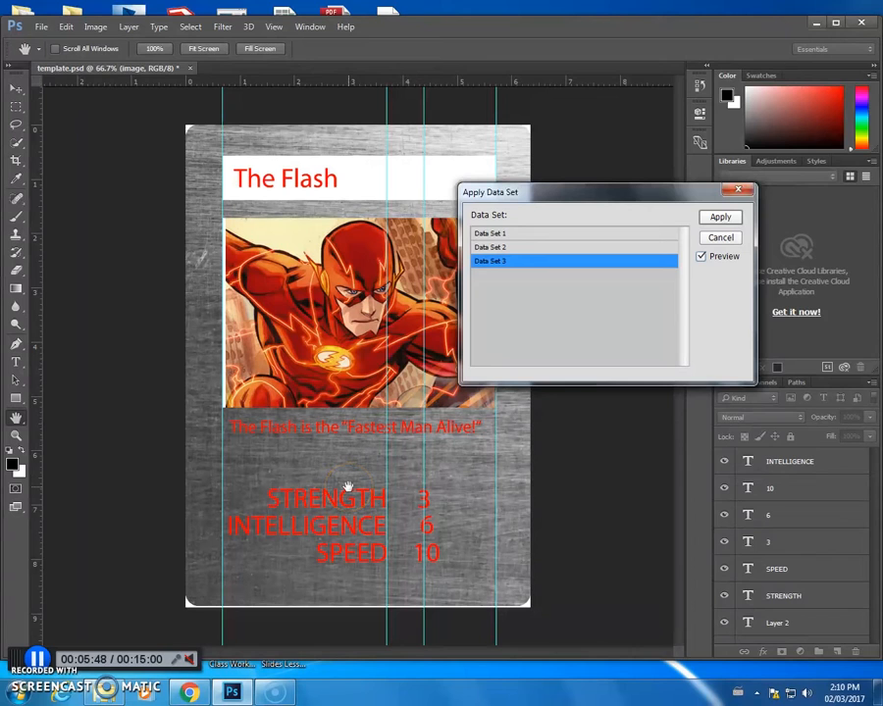
{"action": "left_click", "coordinate": [497, 248]}
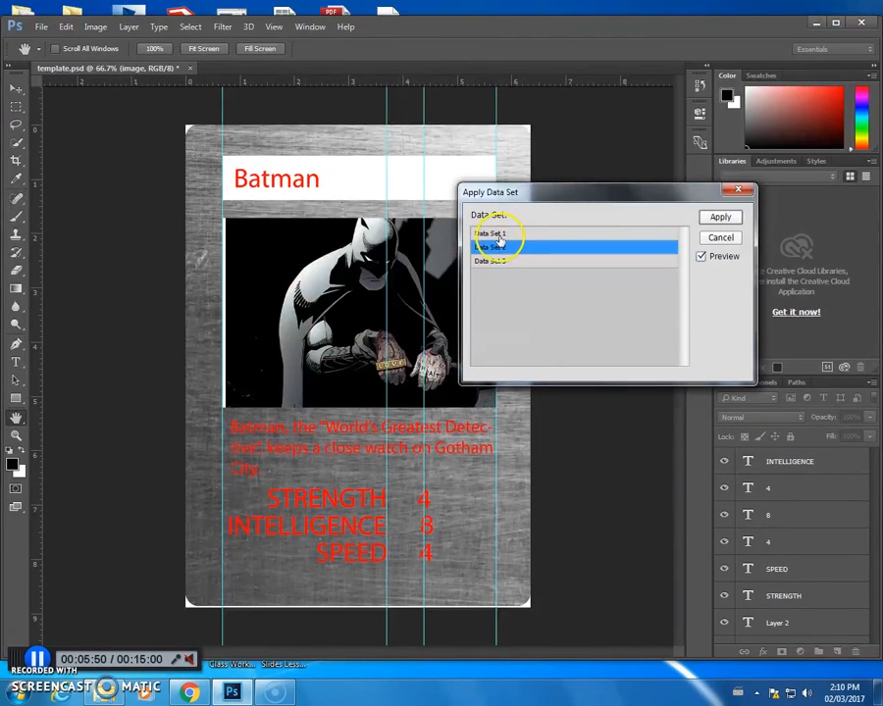
{"action": "left_click", "coordinate": [500, 233]}
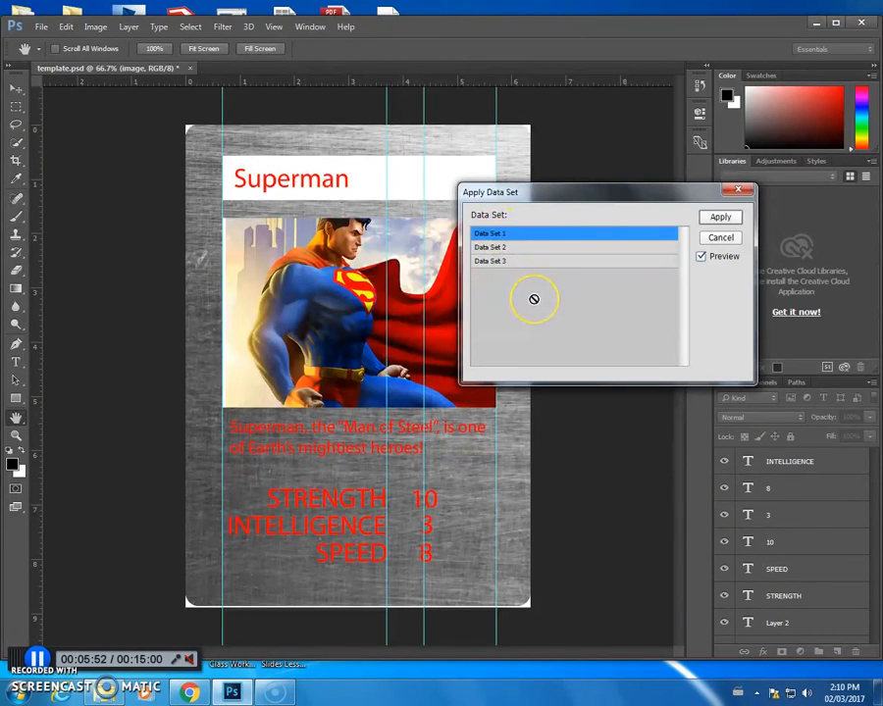
{"action": "left_click", "coordinate": [488, 250]}
{"action": "left_click", "coordinate": [500, 263]}
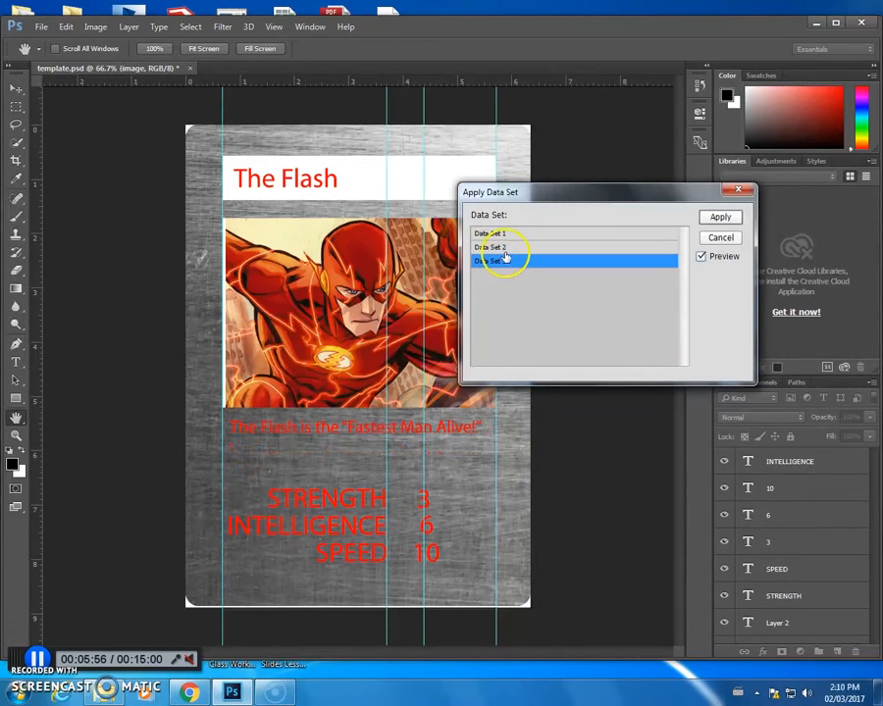
{"action": "left_click", "coordinate": [498, 249]}
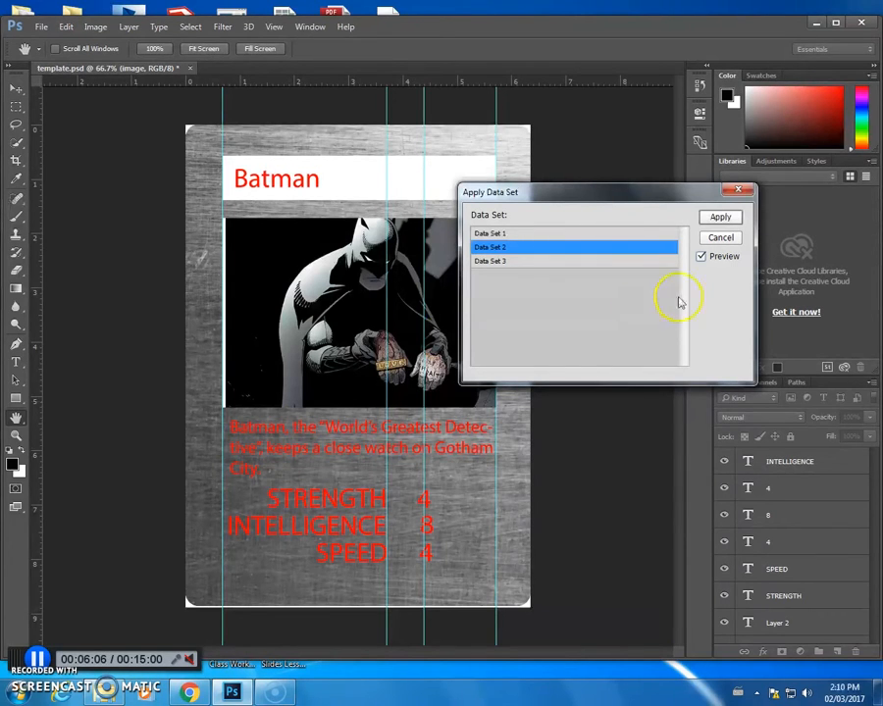
- Apply Data Set 2 to the card and revert the template to the Import Data Sets history state
{"action": "left_click", "coordinate": [724, 228]}
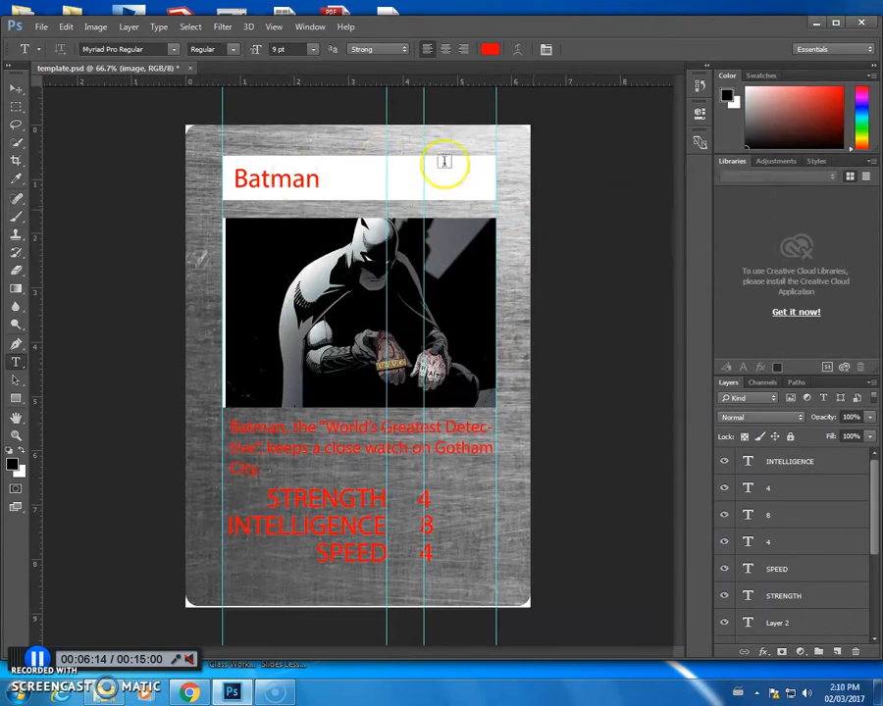
{"action": "left_click", "coordinate": [700, 87]}
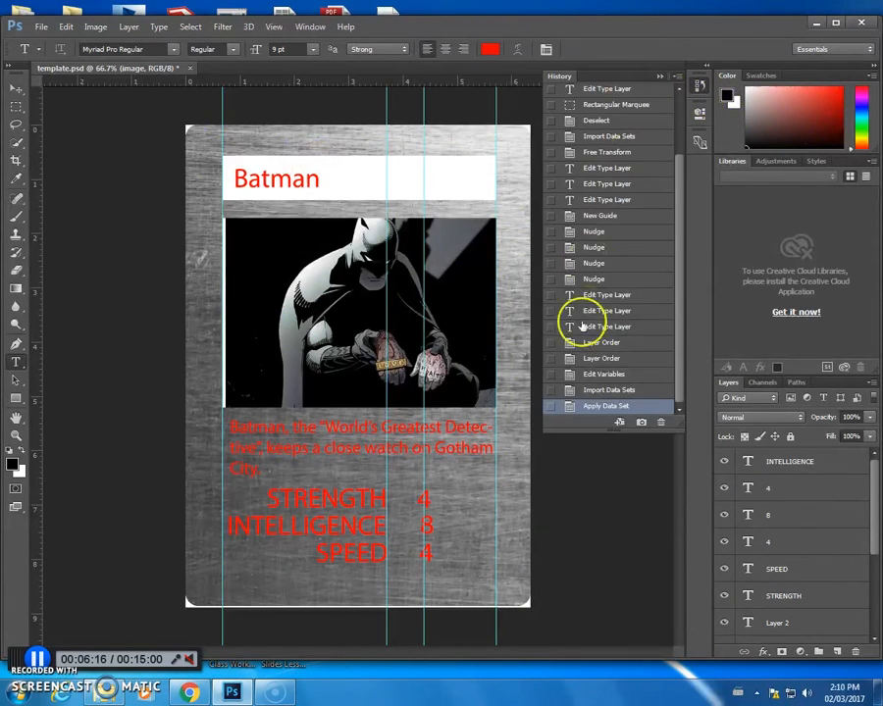
{"action": "left_click", "coordinate": [639, 389]}
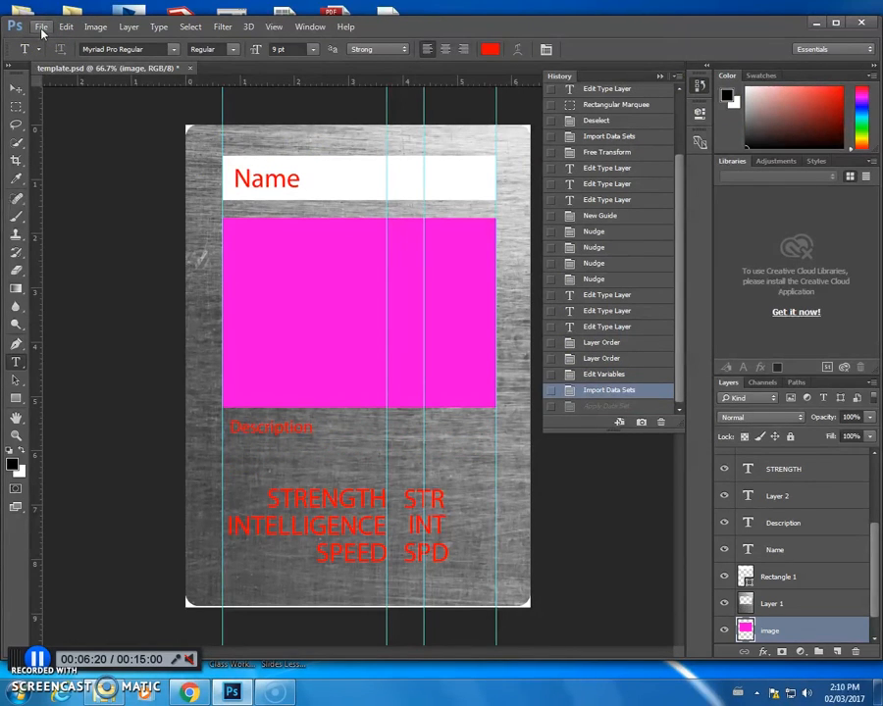
- Reopen the Apply Data Set preview, check Data Sets 2 and 3 on the card, and cancel without applying
{"action": "left_click", "coordinate": [96, 27]}
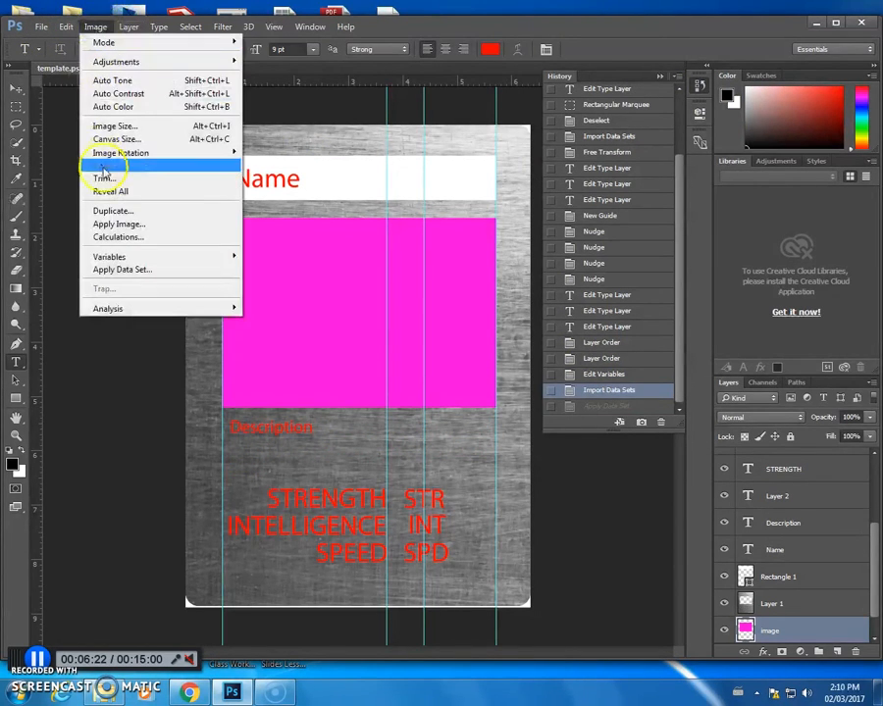
{"action": "left_click", "coordinate": [137, 270]}
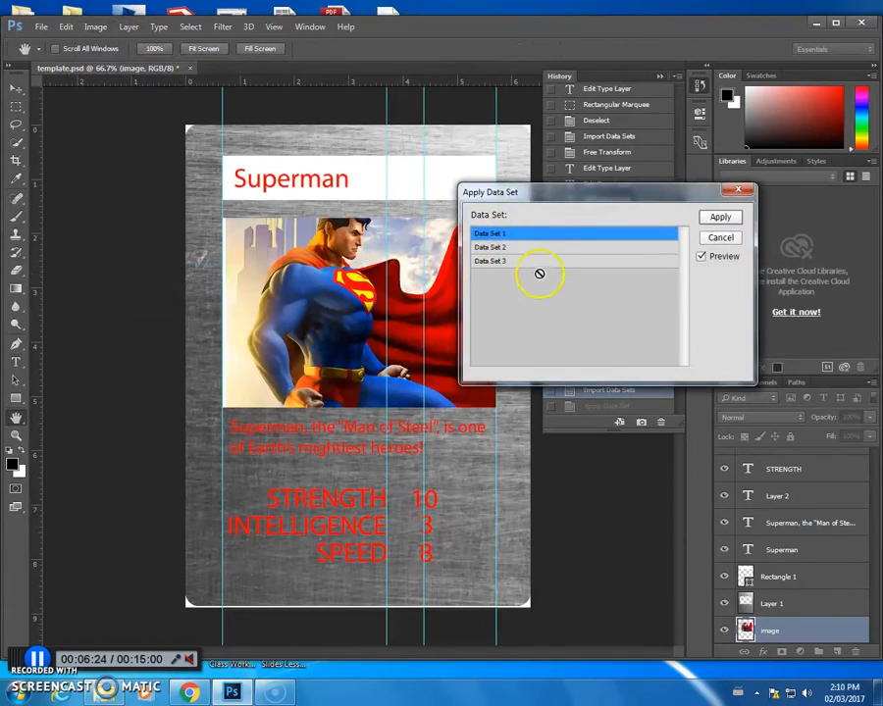
{"action": "left_click", "coordinate": [501, 248]}
{"action": "left_click", "coordinate": [504, 263]}
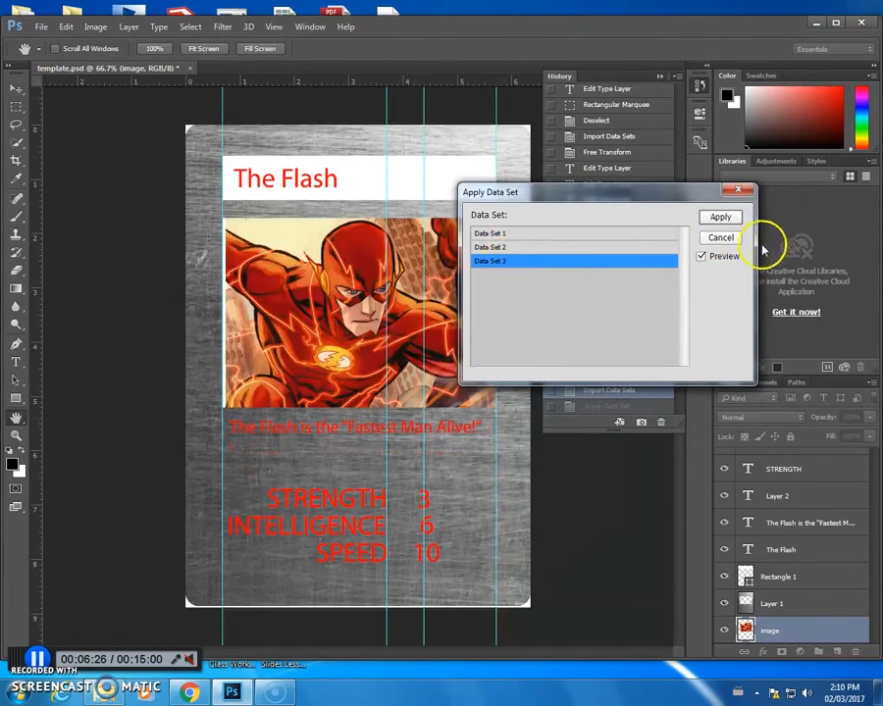
{"action": "left_click", "coordinate": [720, 238]}
- Open the Export Data Sets as Files settings, review the file extension options, and cancel without exporting
{"action": "left_click", "coordinate": [40, 27]}
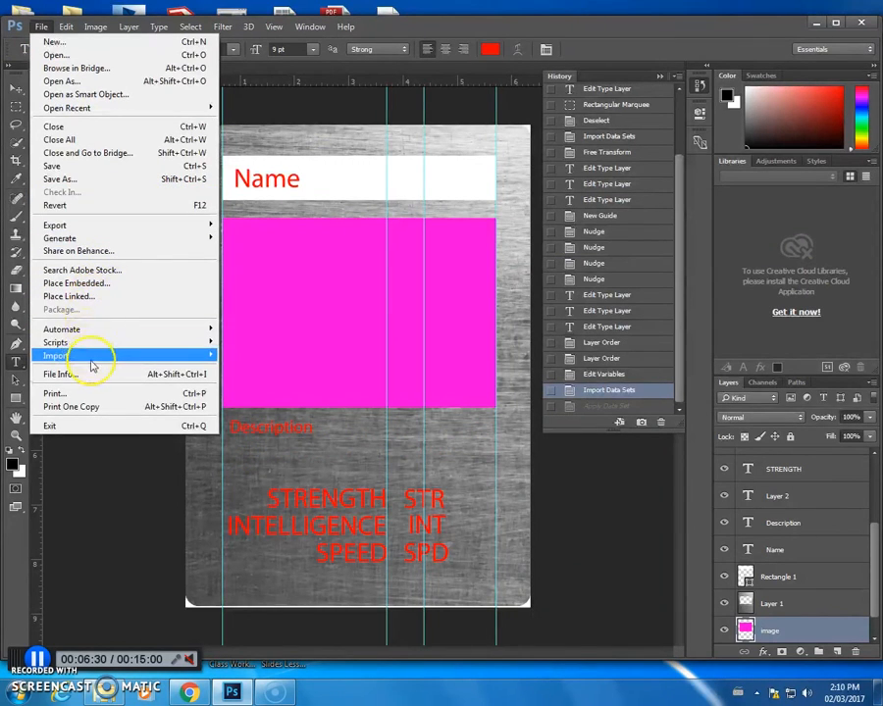
{"action": "mouse_move", "coordinate": [95, 227]}
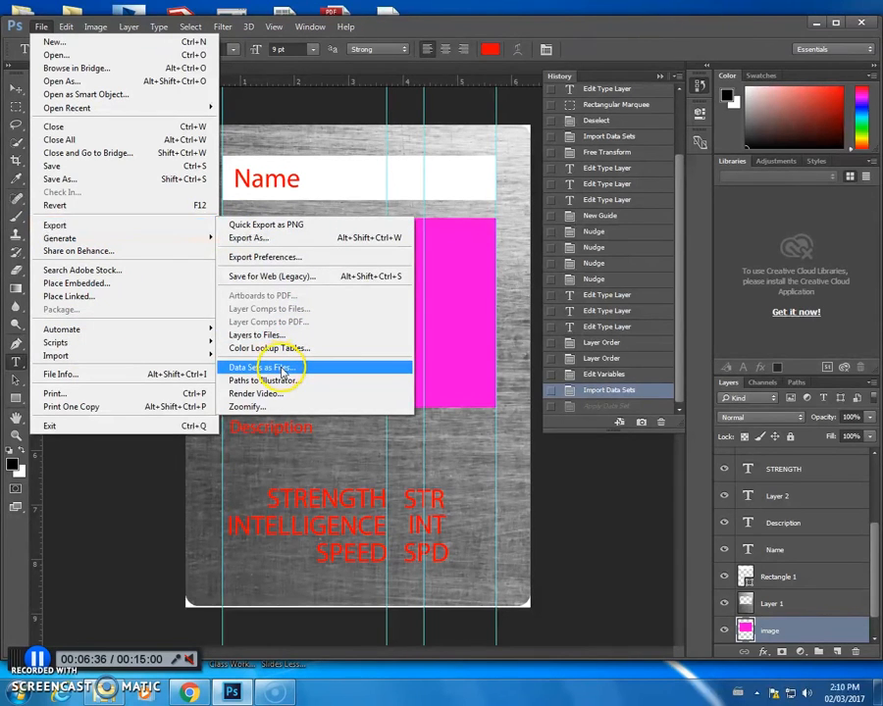
{"action": "left_click", "coordinate": [283, 369]}
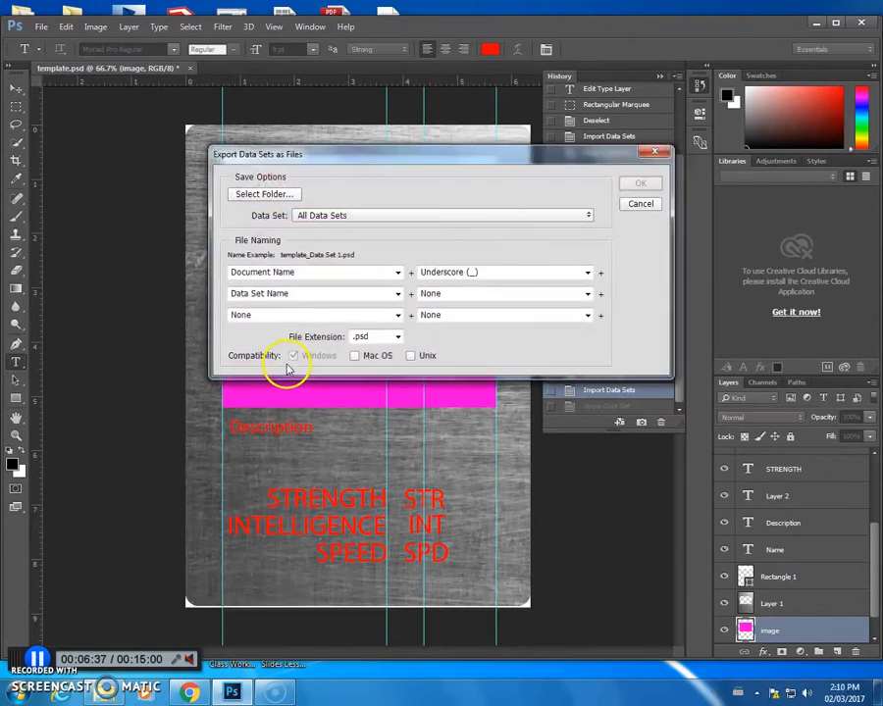
{"action": "left_click", "coordinate": [398, 337]}
{"action": "left_click", "coordinate": [438, 344]}
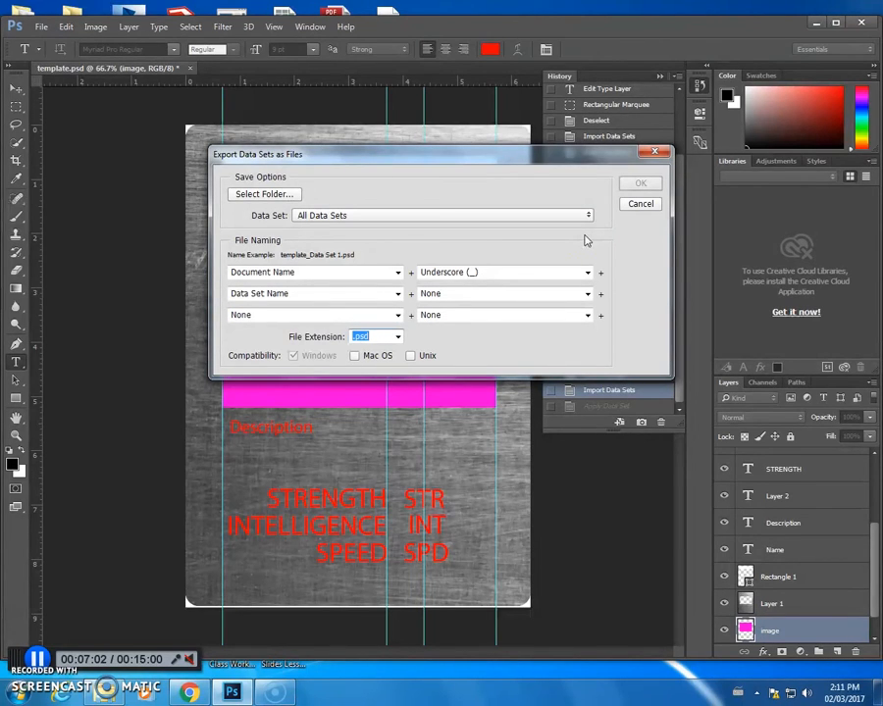
{"action": "left_click", "coordinate": [641, 204]}
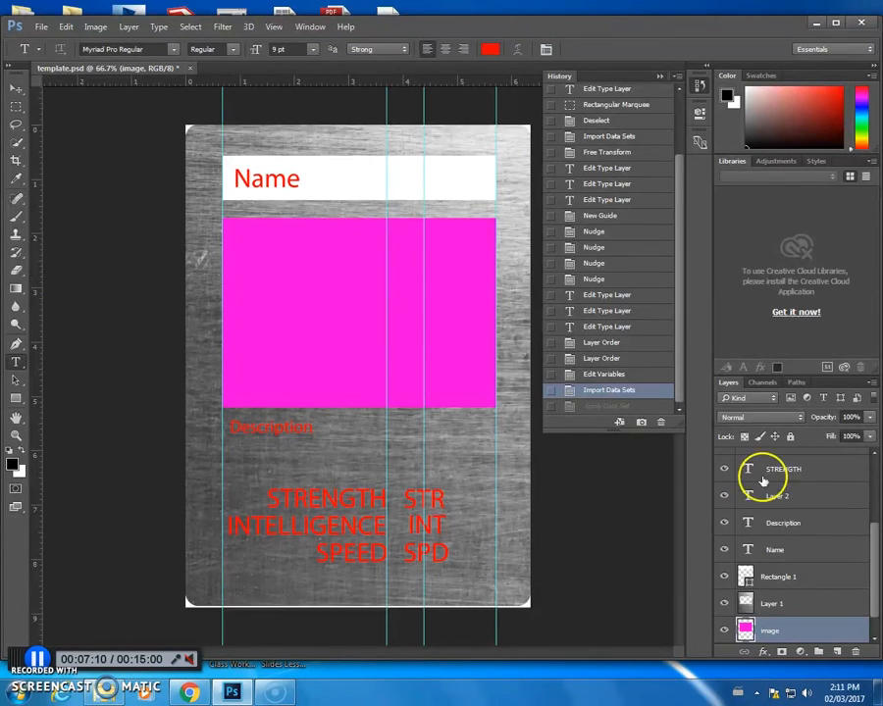
- Hide Layer 1 to copy the full magenta image placeholder, and create a 612 × 432 pixel RGB document at 300 pixels/inch matching it
{"action": "left_click", "coordinate": [724, 603]}
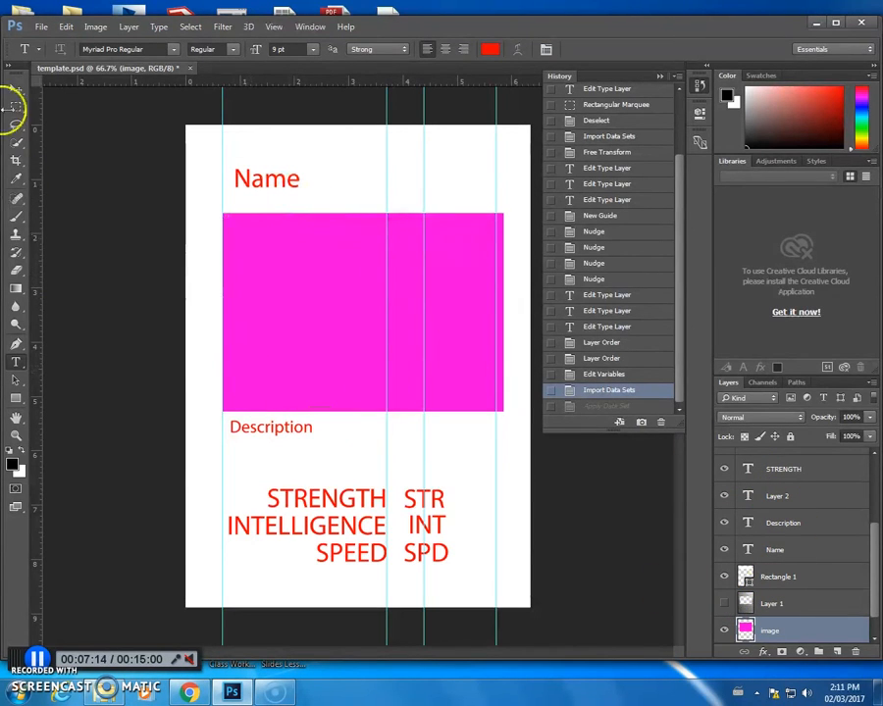
{"action": "left_click", "coordinate": [20, 143]}
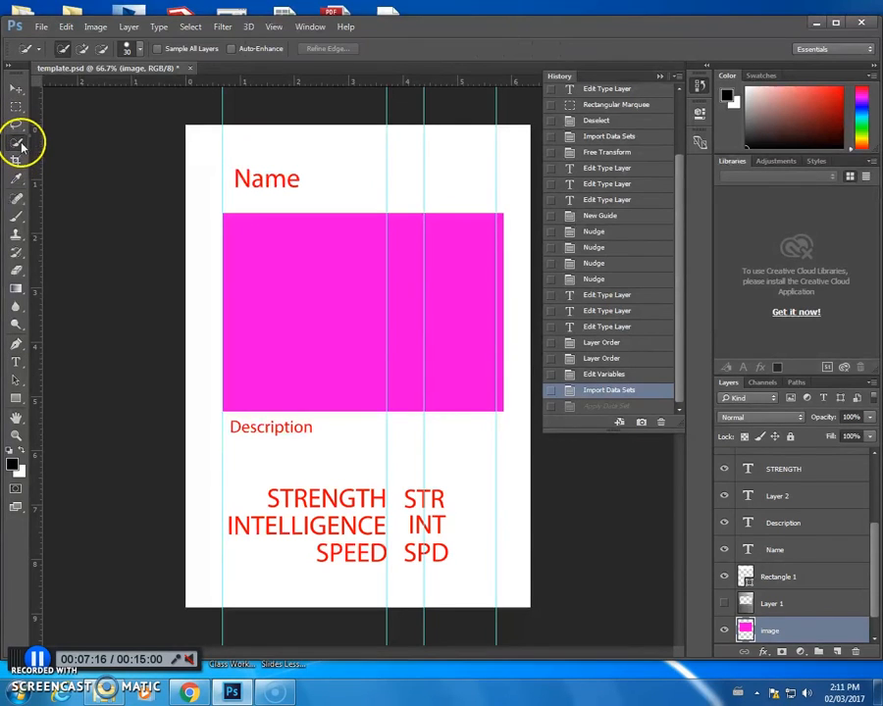
{"action": "left_click", "coordinate": [59, 154]}
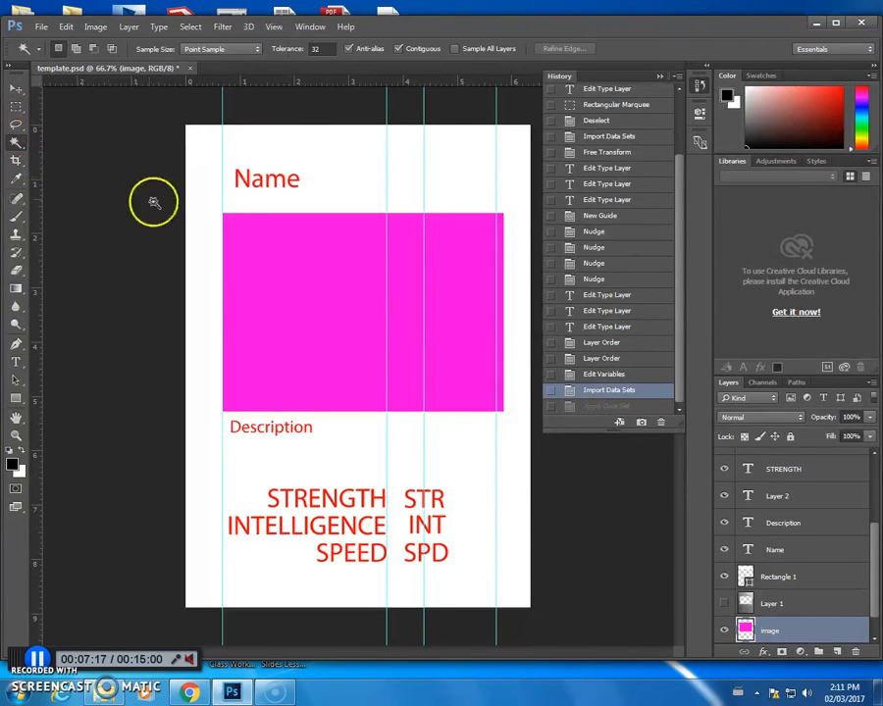
{"action": "left_click", "coordinate": [346, 287]}
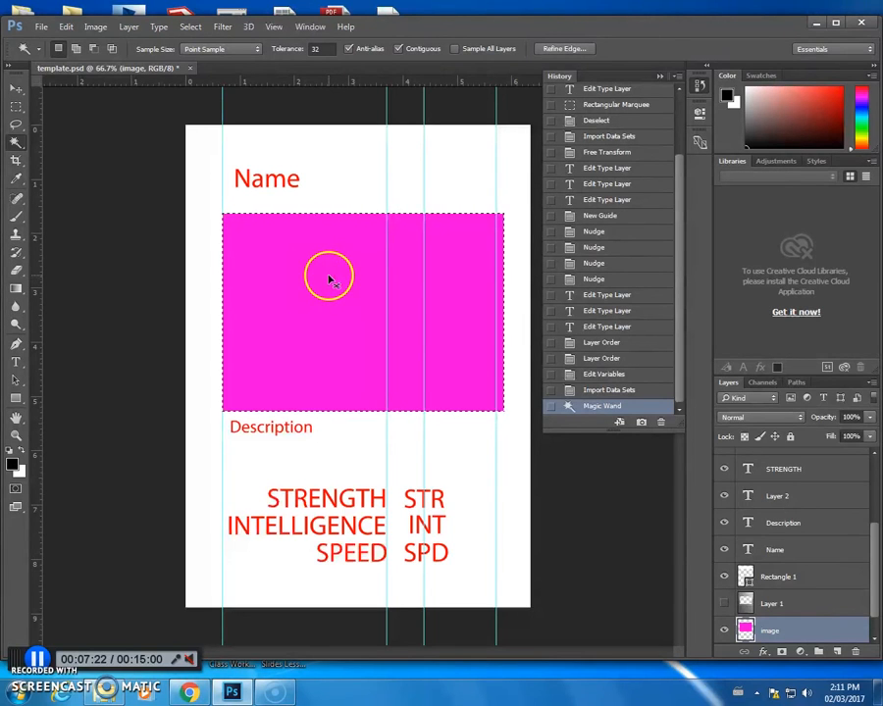
{"action": "key", "text": "ctrl+n"}
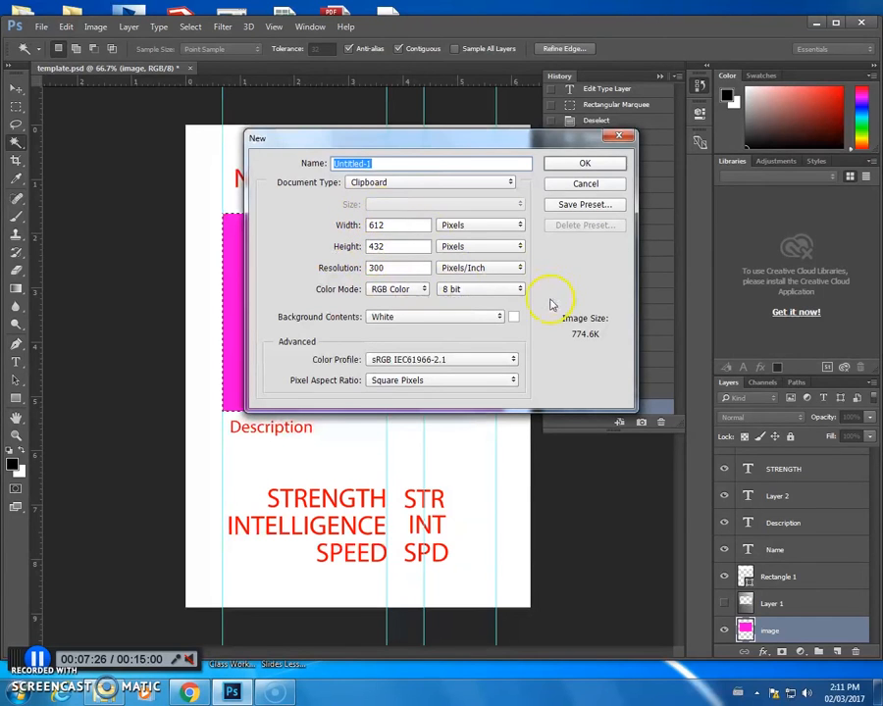
{"action": "left_click", "coordinate": [580, 164]}
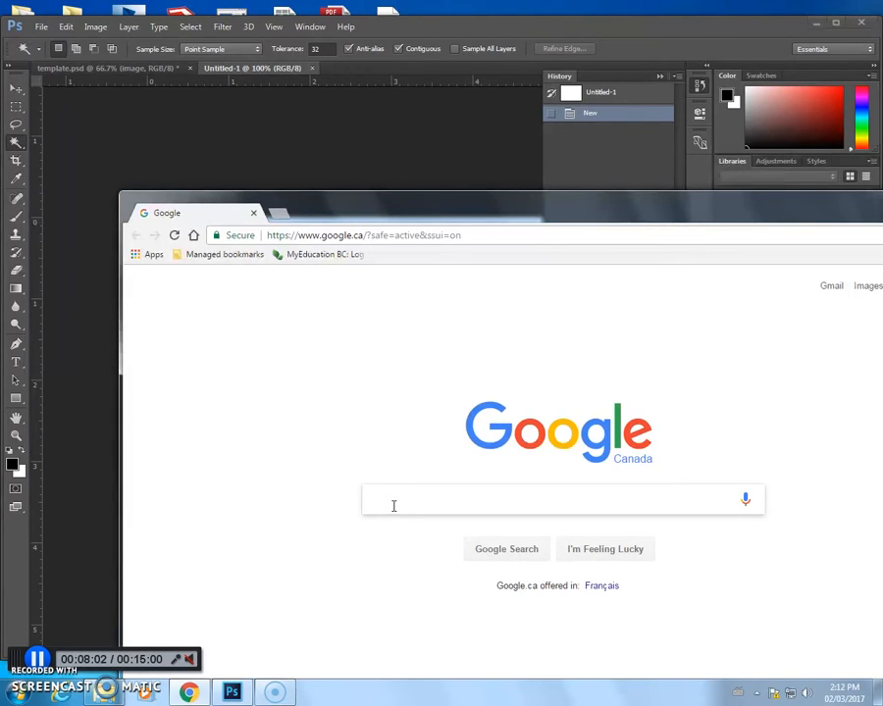
- Search Google for "aquaman" and show the image results
{"action": "type", "text": "aqua"}
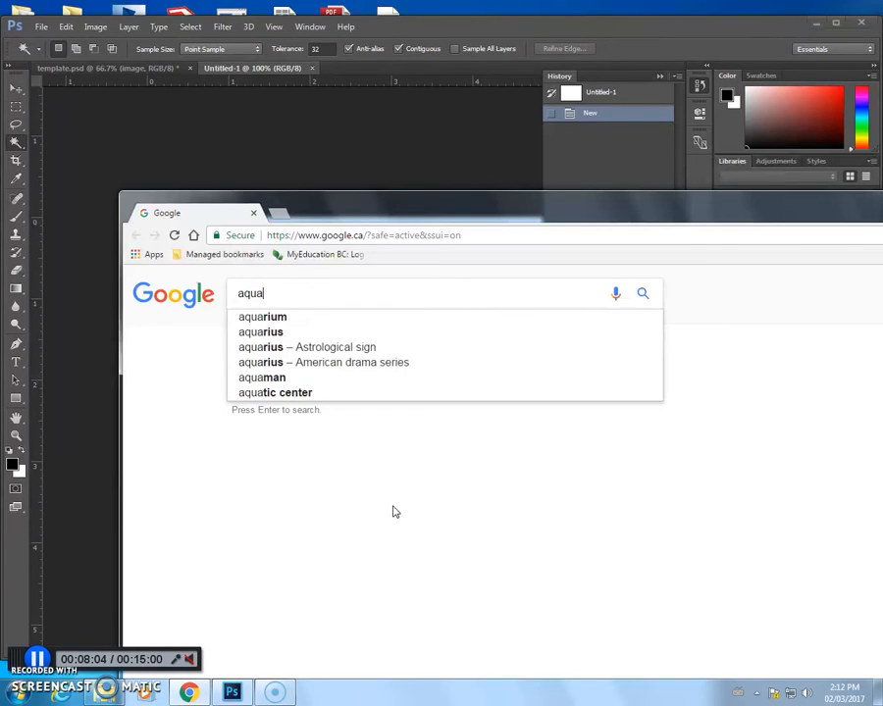
{"action": "type", "text": "man"}
{"action": "key", "text": "Return"}
{"action": "left_click", "coordinate": [394, 496]}
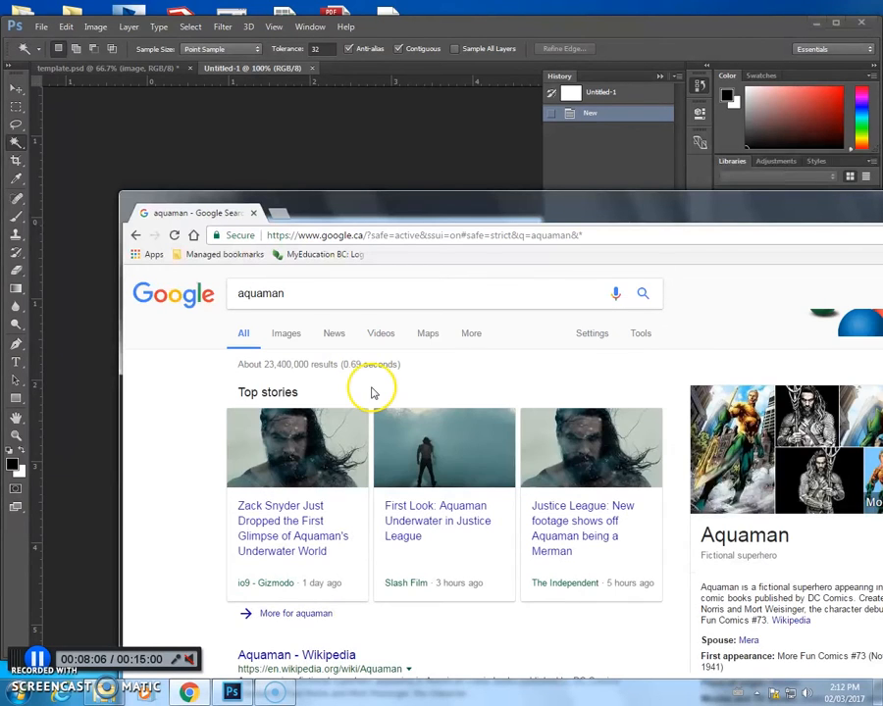
{"action": "left_click_drag", "start_coordinate": [355, 212], "coordinate": [321, 181]}
{"action": "left_click", "coordinate": [249, 302]}
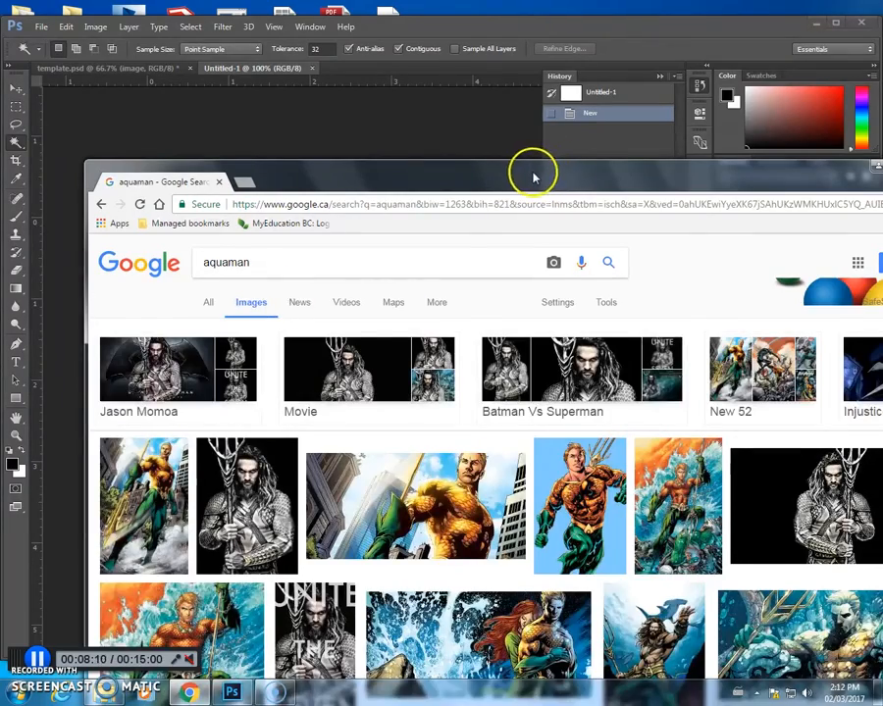
{"action": "left_click_drag", "start_coordinate": [532, 176], "coordinate": [490, 102]}
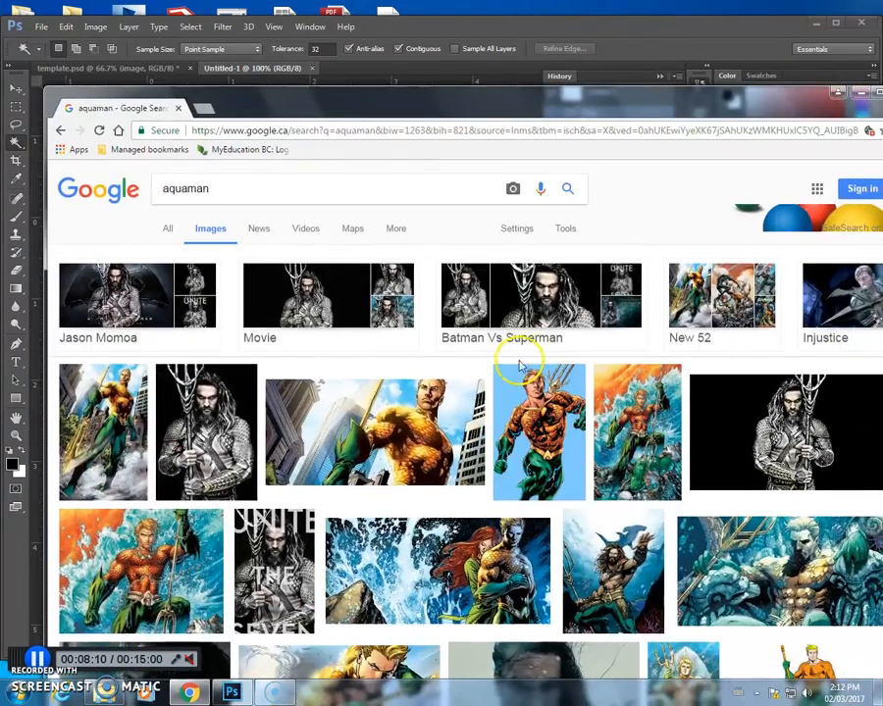
- Browse the image results, open the 1980 × 1503 TechnoBuffalo Aquaman picture at full size, and copy it
{"action": "scroll", "coordinate": [389, 375], "scroll_direction": "down", "scroll_amount": 1}
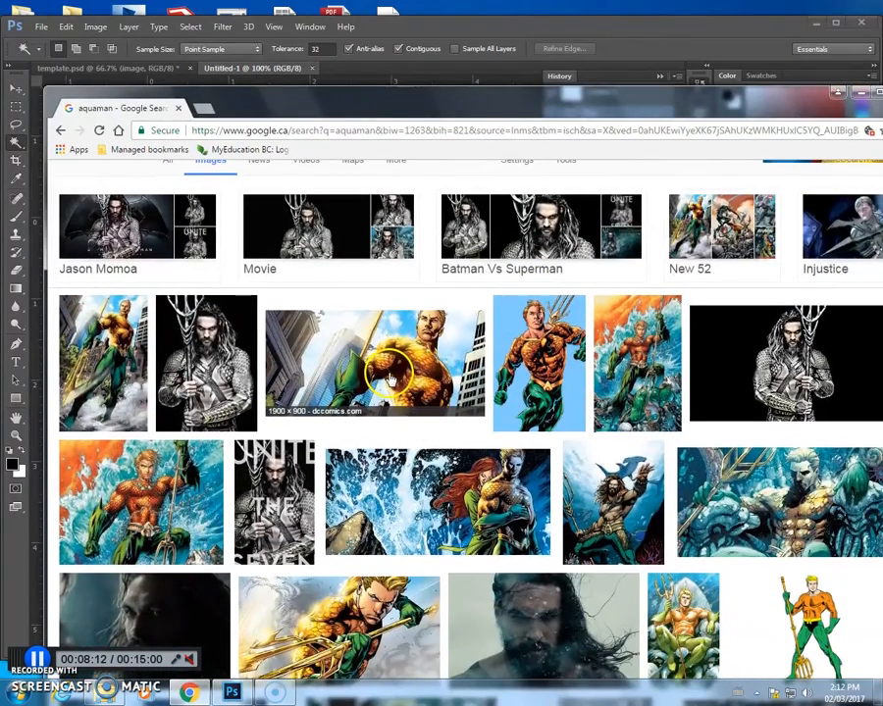
{"action": "scroll", "coordinate": [392, 371], "scroll_direction": "down", "scroll_amount": 3}
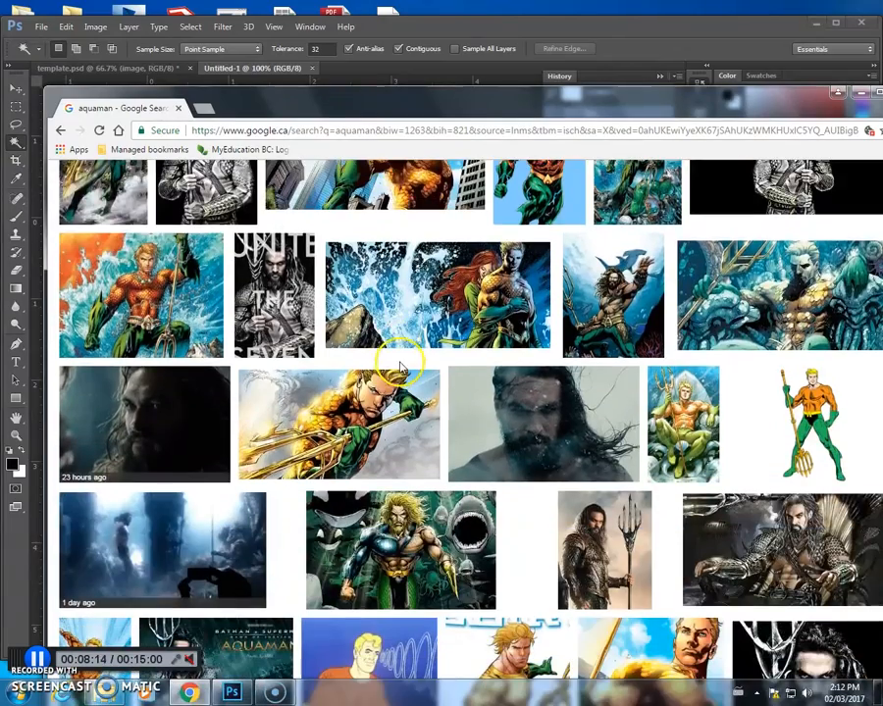
{"action": "scroll", "coordinate": [400, 366], "scroll_direction": "down", "scroll_amount": 2}
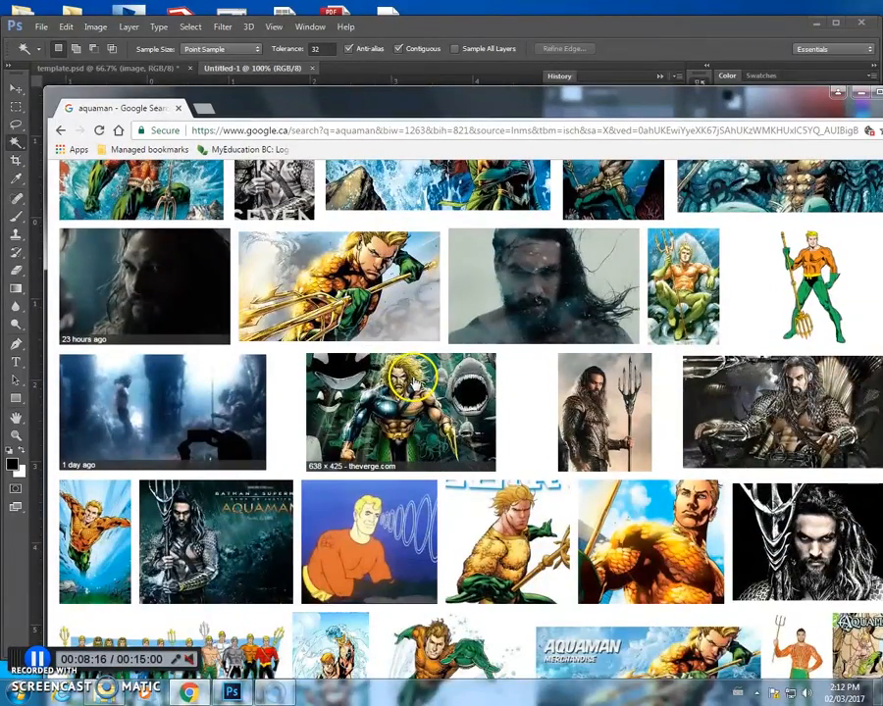
{"action": "scroll", "coordinate": [411, 382], "scroll_direction": "down", "scroll_amount": 4}
{"action": "scroll", "coordinate": [196, 383], "scroll_direction": "up", "scroll_amount": 5}
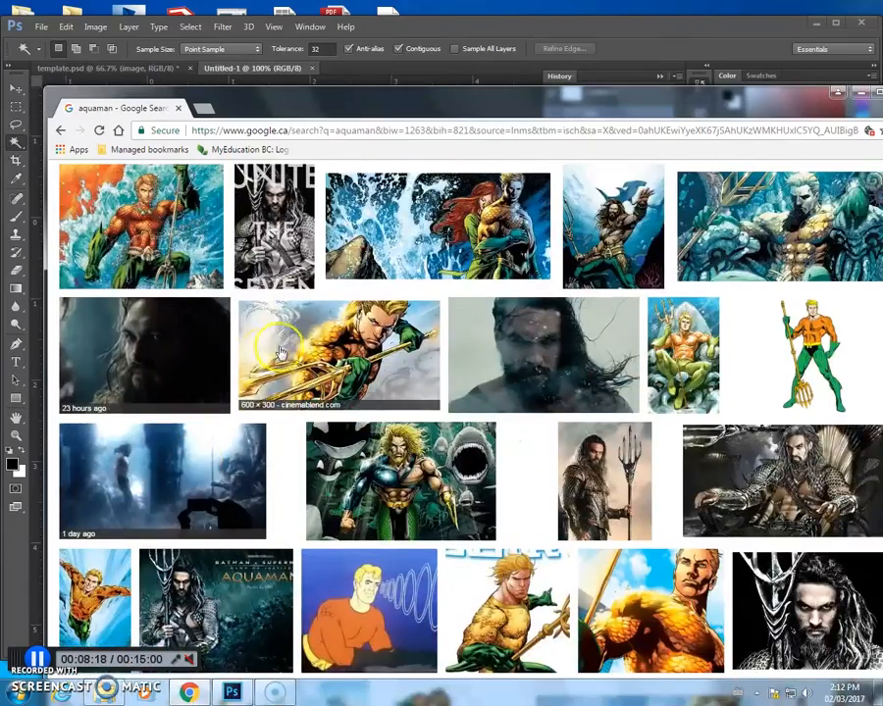
{"action": "left_click", "coordinate": [147, 251]}
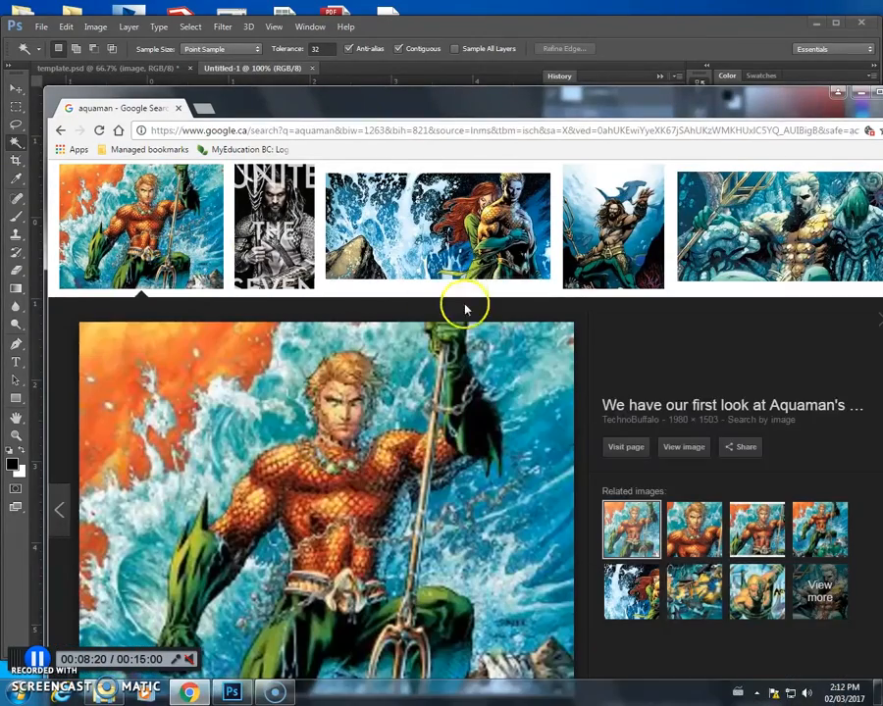
{"action": "left_click", "coordinate": [685, 451]}
{"action": "right_click", "coordinate": [381, 283]}
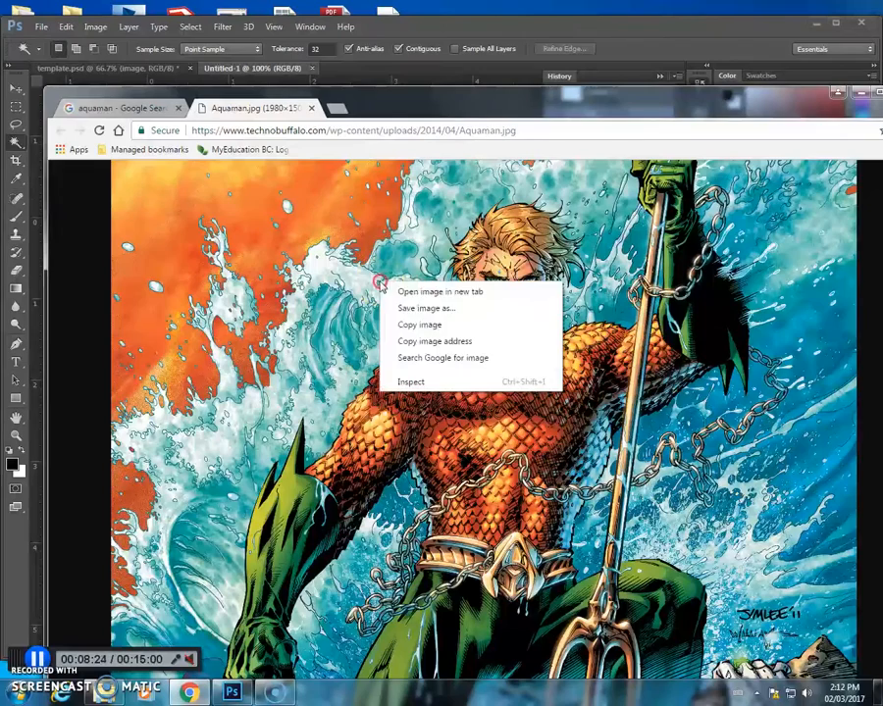
{"action": "left_click", "coordinate": [408, 325]}
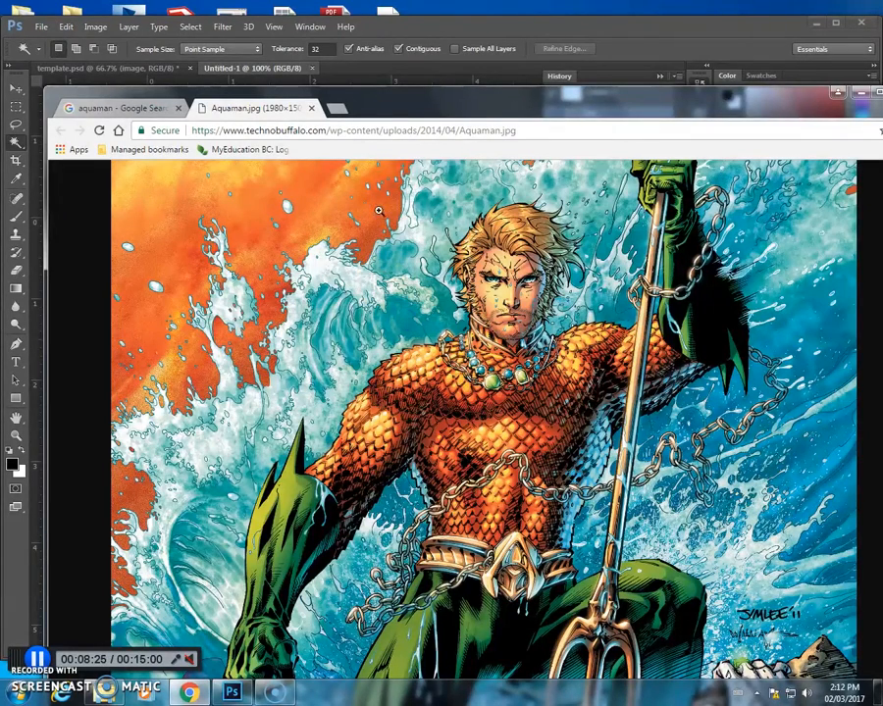
- Paste the copied Aquaman picture into the blank Photoshop document and scale it down with Free Transform to fill the canvas
{"action": "left_click", "coordinate": [400, 34]}
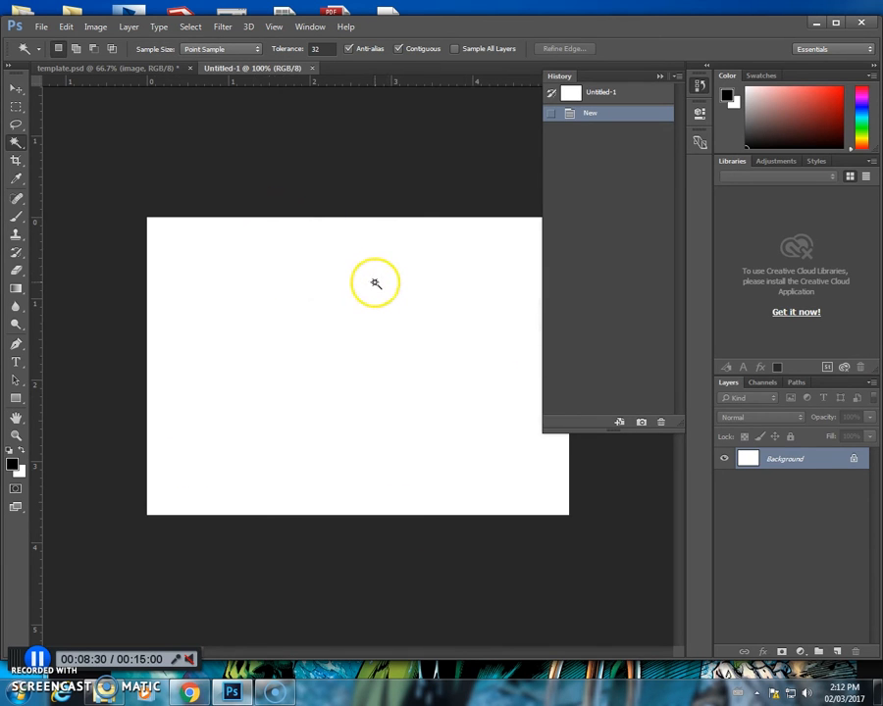
{"action": "key", "text": "ctrl+v"}
{"action": "key", "text": "ctrl+t"}
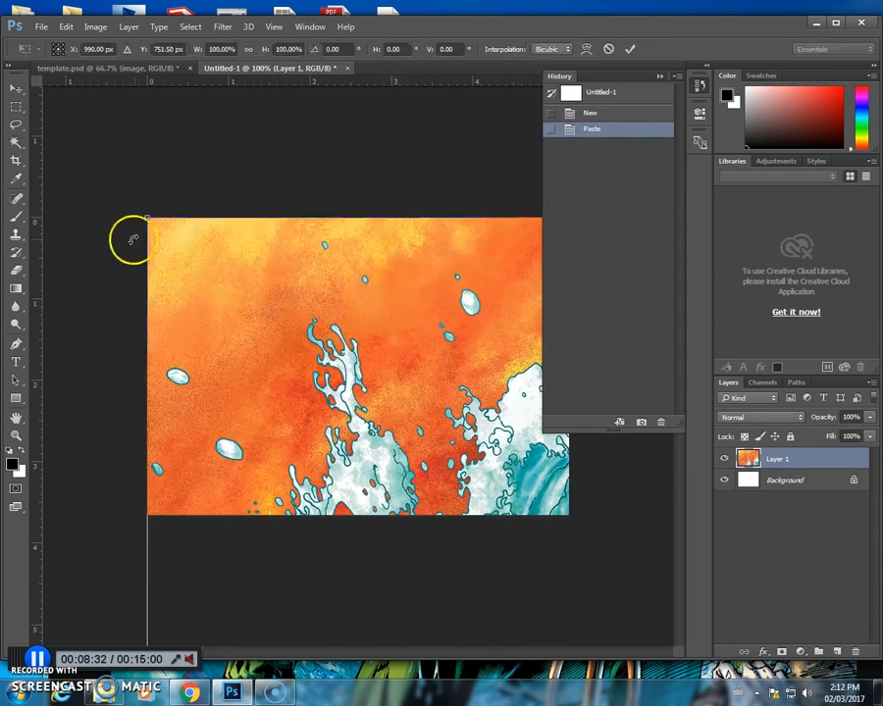
{"action": "left_click_drag", "start_coordinate": [144, 216], "coordinate": [253, 282]}
{"action": "left_click_drag", "start_coordinate": [518, 494], "coordinate": [580, 529]}
{"action": "left_click_drag", "start_coordinate": [518, 479], "coordinate": [517, 481]}
{"action": "key", "text": "Return"}
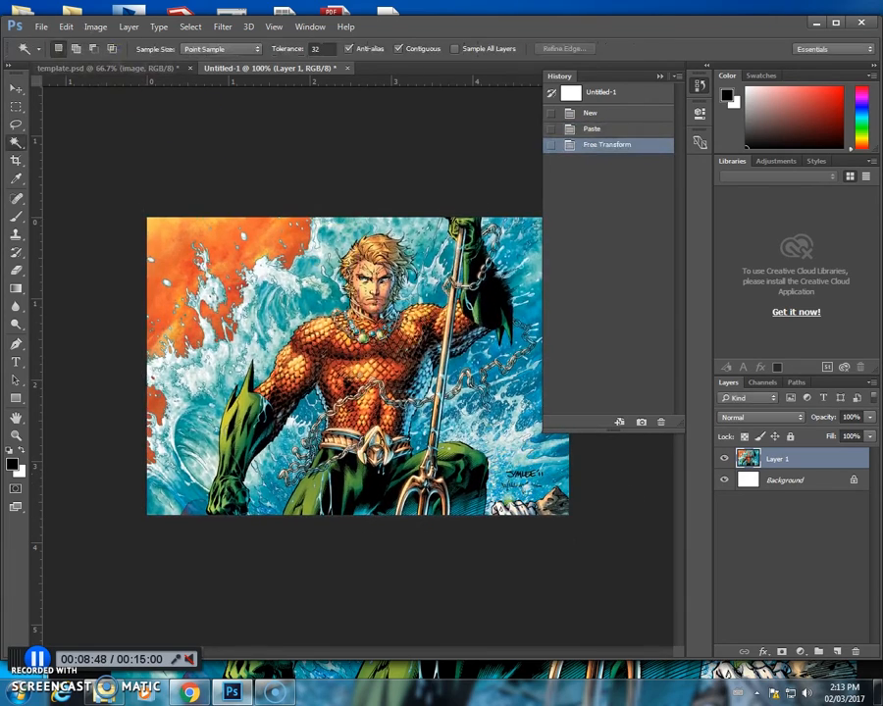
- Save the Aquaman image in the cards folder as a JPEG named aquaman, at quality 8 with Baseline ("Standard") format
{"action": "left_click", "coordinate": [41, 26]}
{"action": "left_click", "coordinate": [113, 178]}
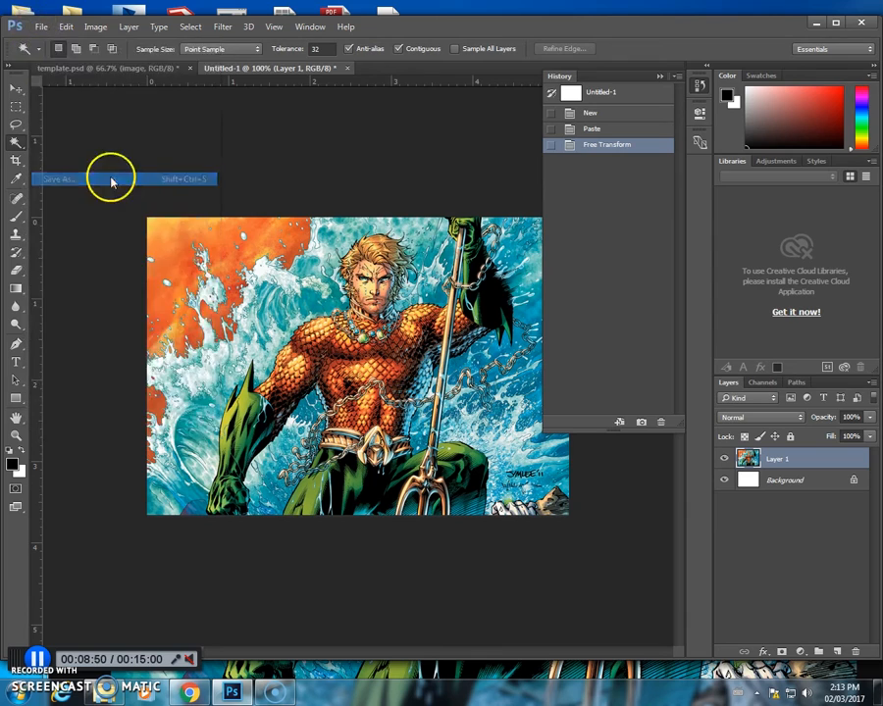
{"action": "left_click", "coordinate": [138, 332]}
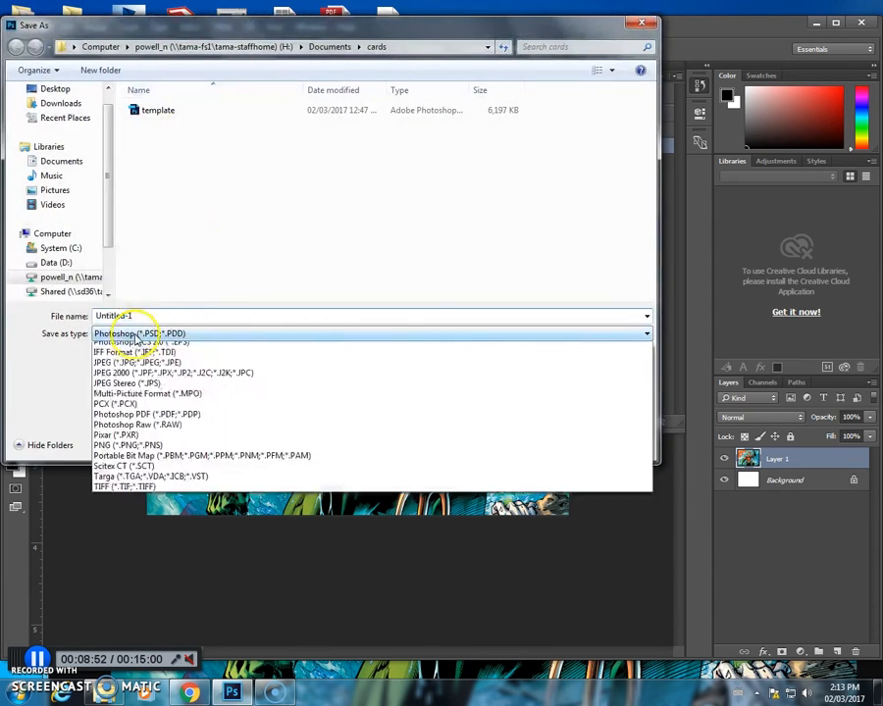
{"action": "left_click", "coordinate": [143, 444]}
{"action": "left_click", "coordinate": [137, 315]}
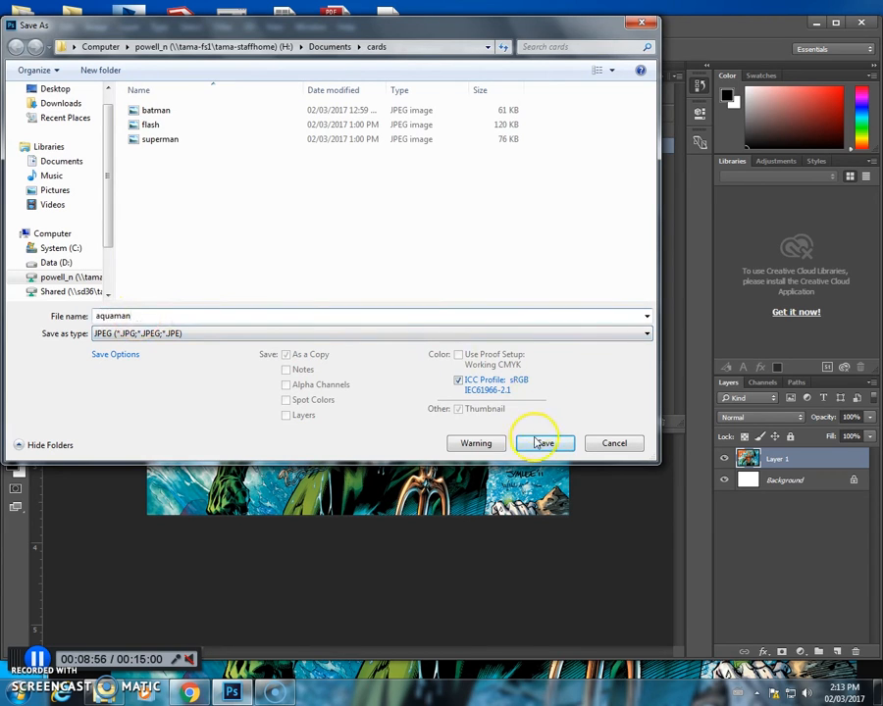
{"action": "left_click", "coordinate": [539, 443]}
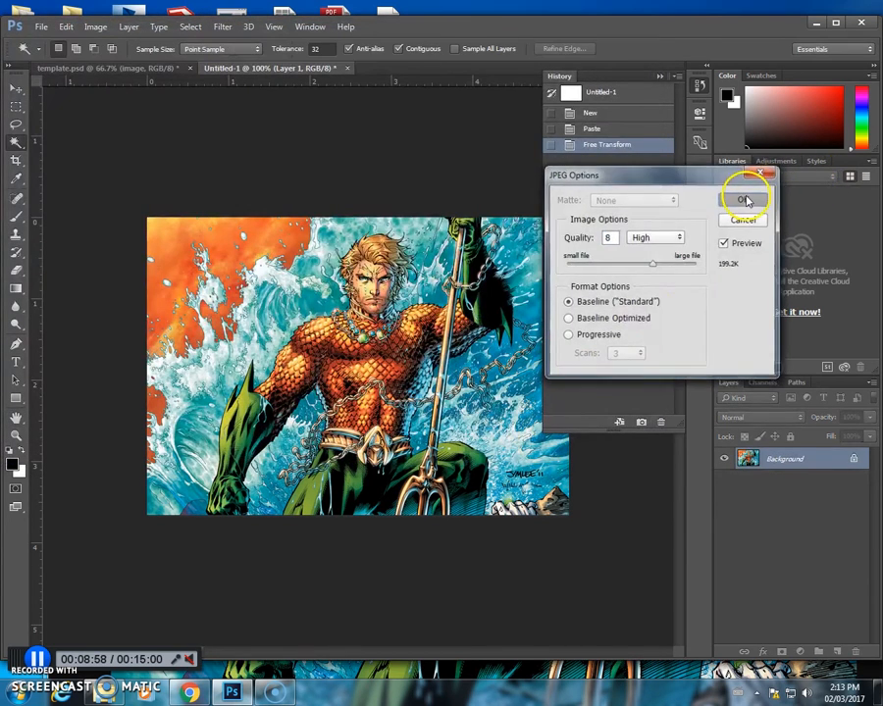
{"action": "left_click", "coordinate": [745, 200]}
- Open the ICT Data merge example CSV file from the cards folder in Excel and enter Aquaman as the name in row 5
{"action": "left_click", "coordinate": [104, 690]}
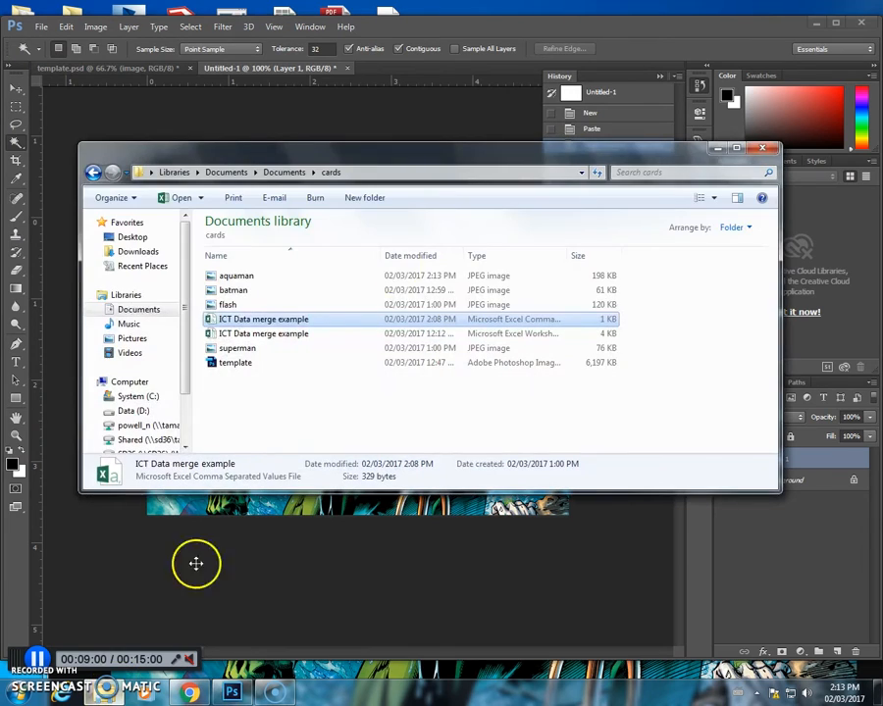
{"action": "double_click", "coordinate": [299, 320]}
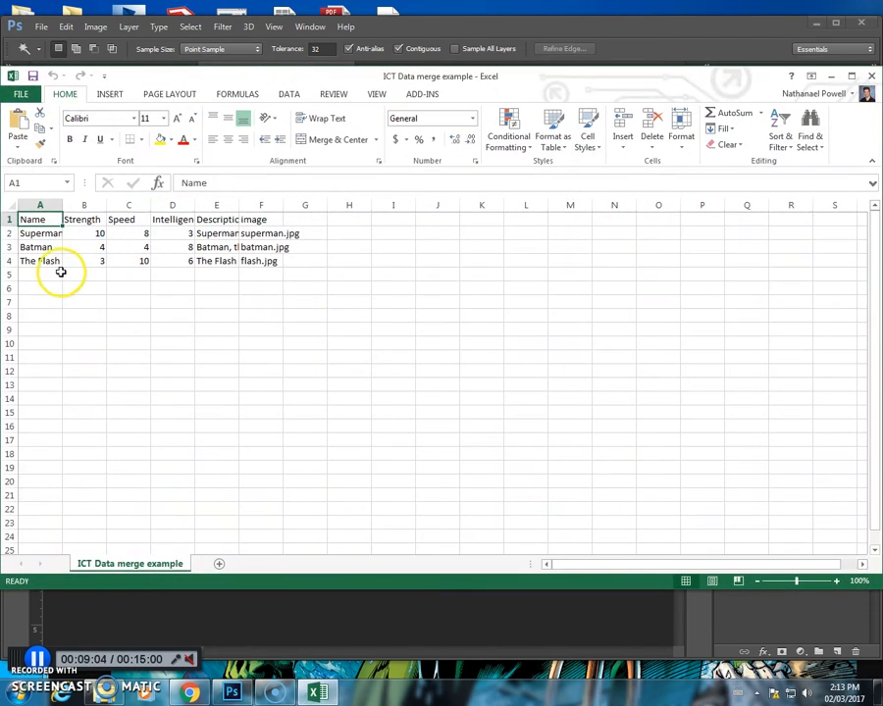
{"action": "left_click", "coordinate": [57, 274]}
{"action": "type", "text": "Aquama"}
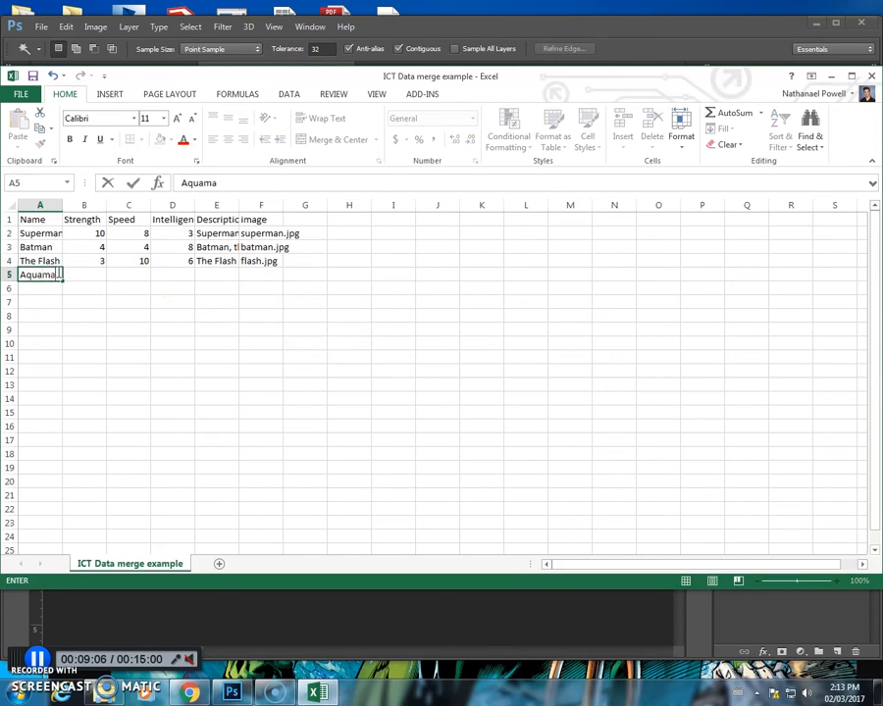
{"action": "type", "text": "n"}
{"action": "key", "text": "Tab"}
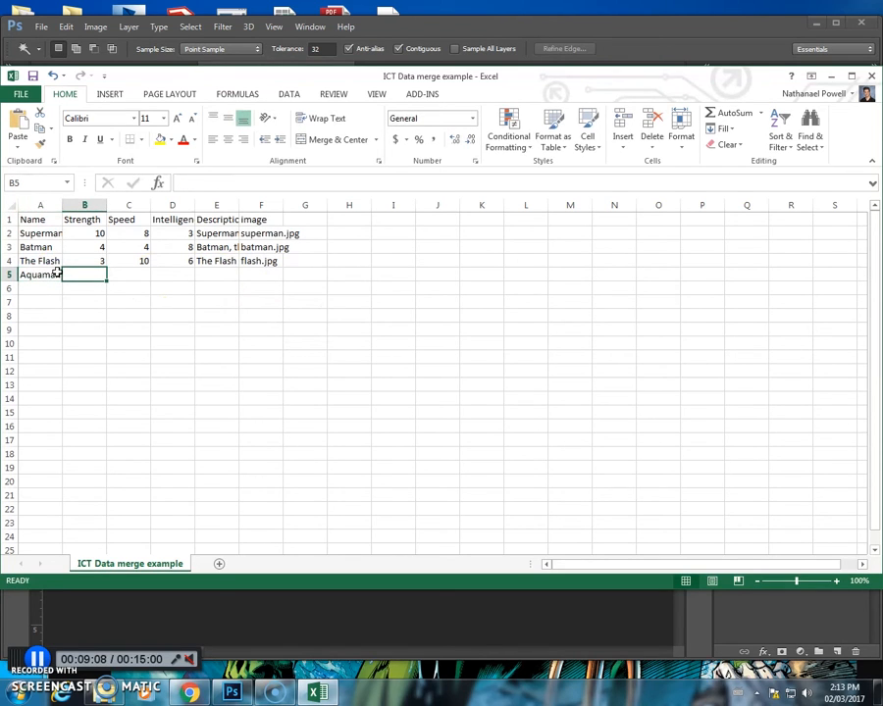
- Give Aquaman a strength of 7, a speed of 5 and an intelligence of 4
{"action": "type", "text": "6"}
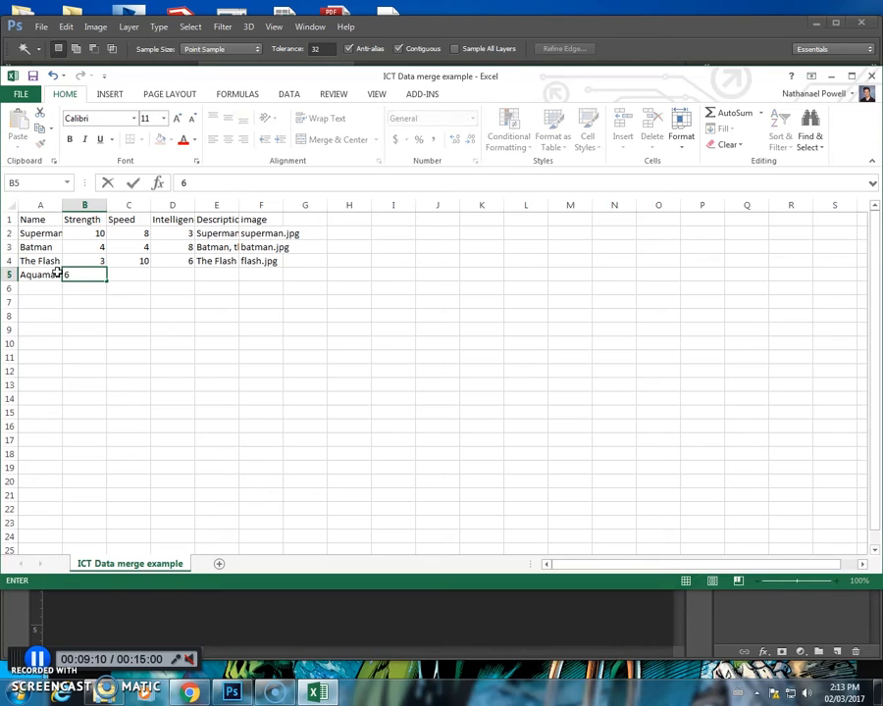
{"action": "key", "text": "Tab"}
{"action": "key", "text": "shift+Tab"}
{"action": "type", "text": "7"}
{"action": "key", "text": "Tab"}
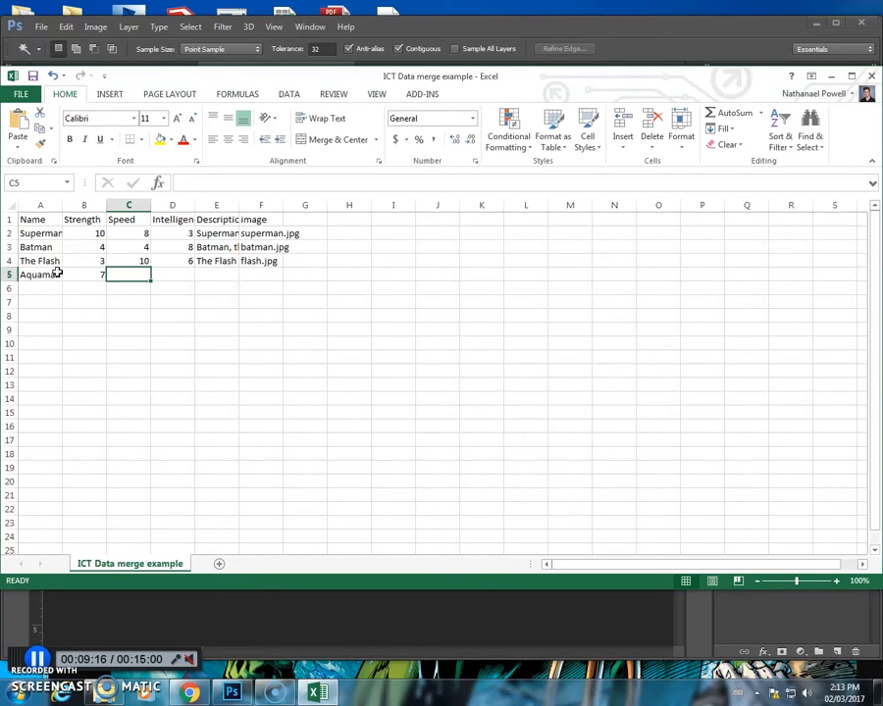
{"action": "type", "text": "5"}
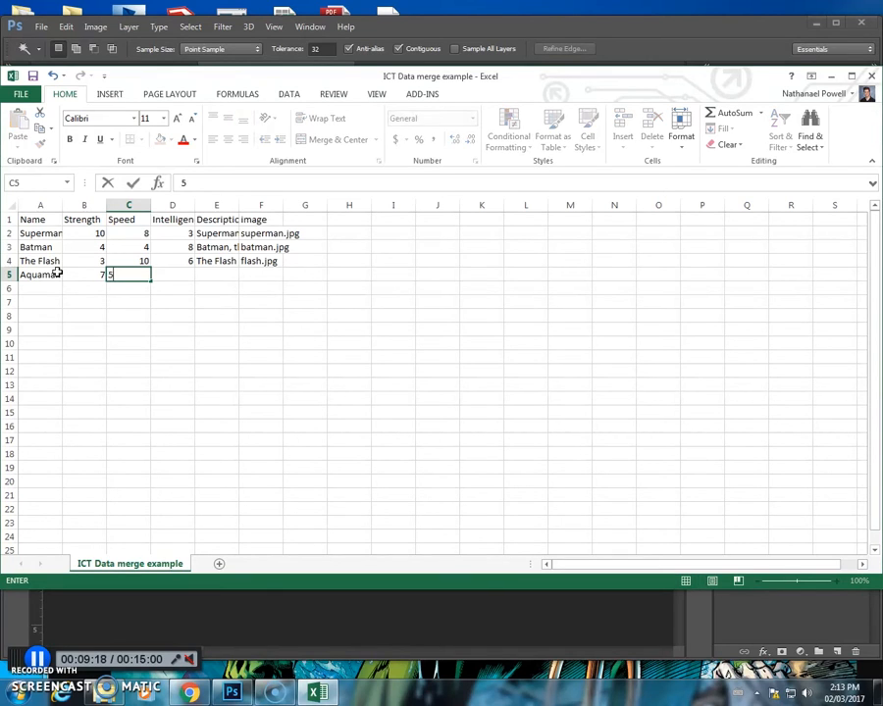
{"action": "key", "text": "Tab"}
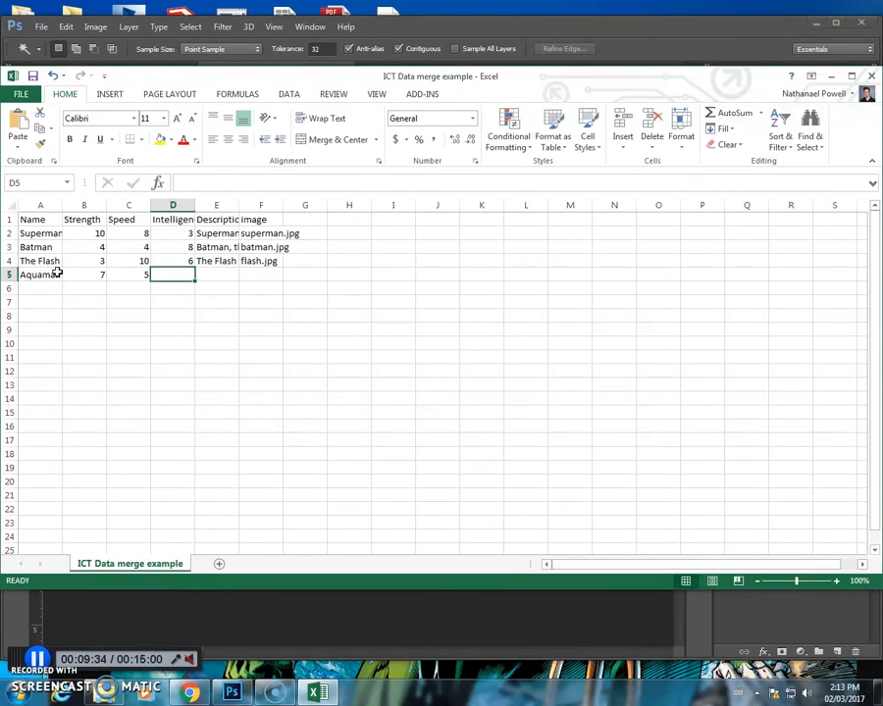
{"action": "type", "text": "4"}
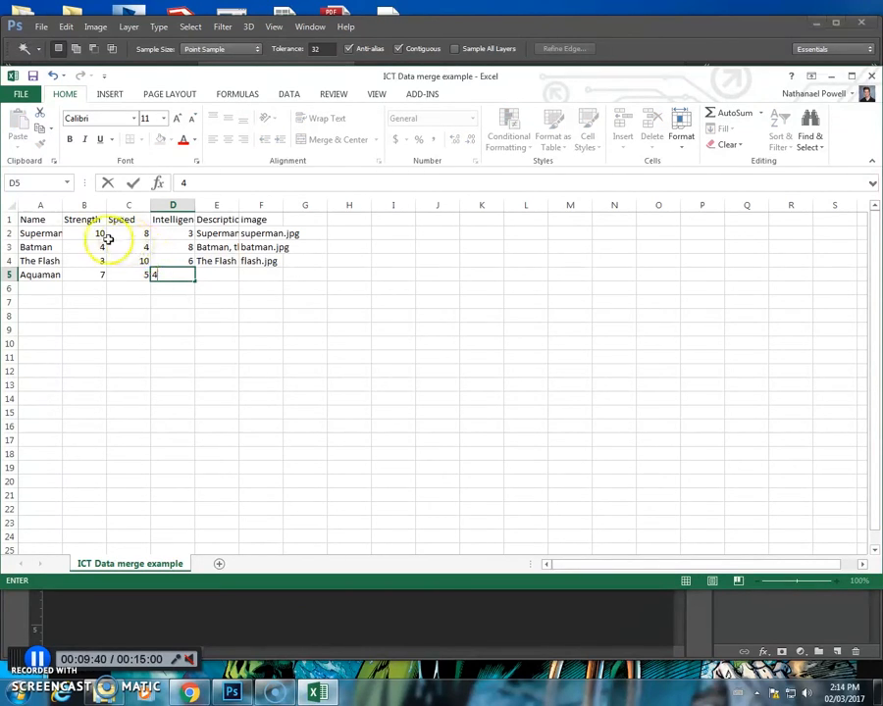
{"action": "key", "text": "Tab"}
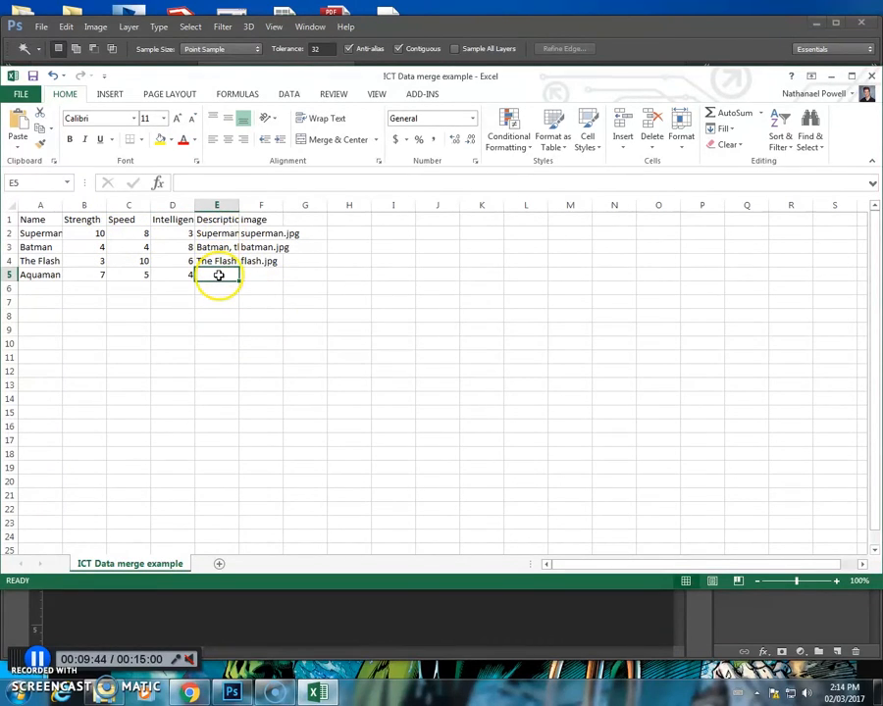
- Enter "Aquaman is the King of Atlantis!" as Aquaman's description
{"action": "type", "text": "Aquaman is the King of At"}
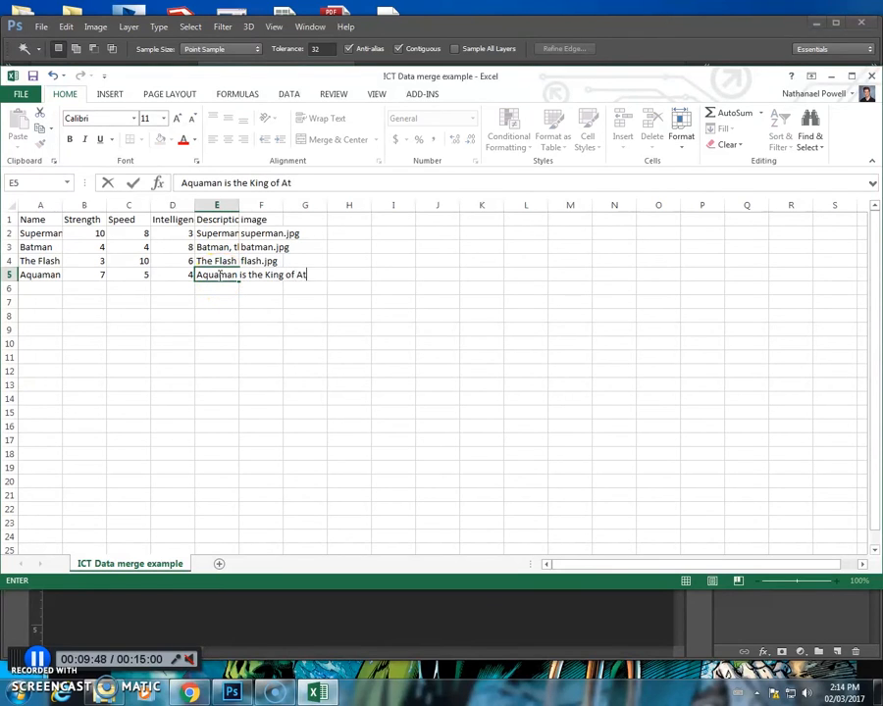
{"action": "type", "text": "lantis!"}
{"action": "left_click", "coordinate": [273, 319]}
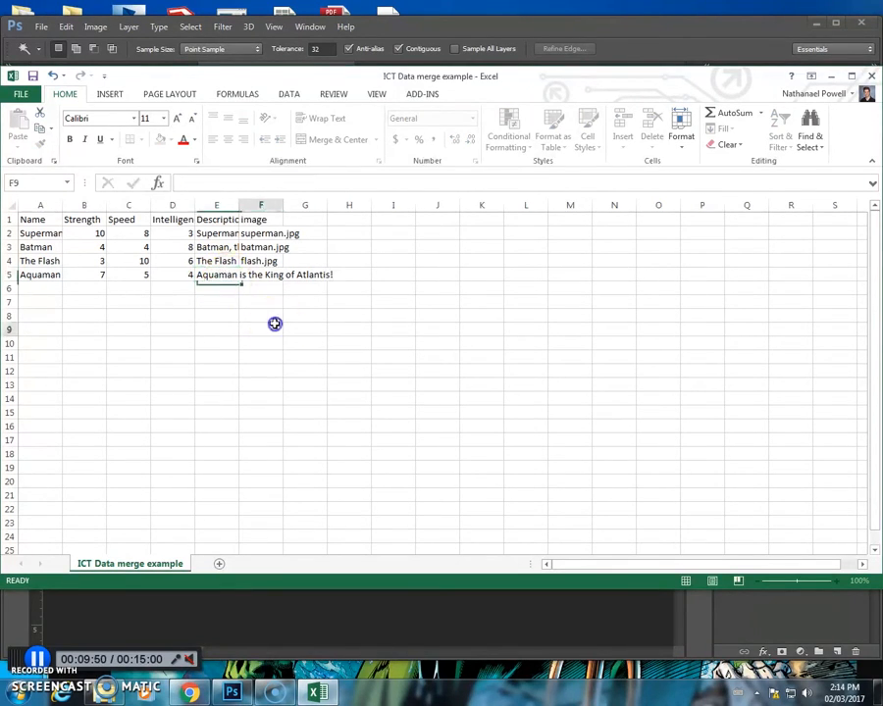
- Enter aquaman.jpg as Aquaman's image and save the spreadsheet, keeping the CSV format
{"action": "left_click", "coordinate": [266, 274]}
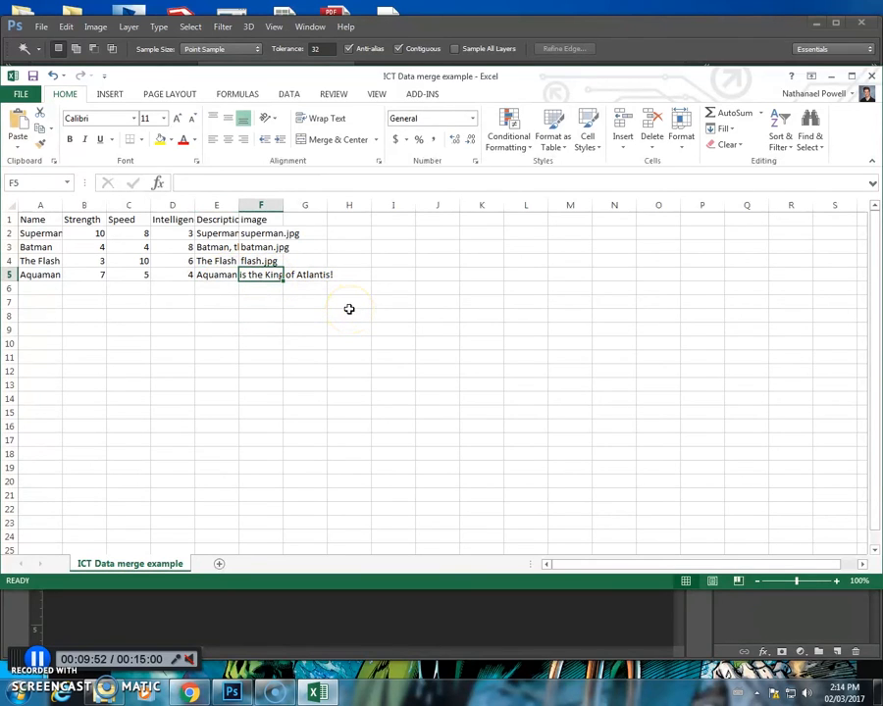
{"action": "type", "text": "aquaman.jpg"}
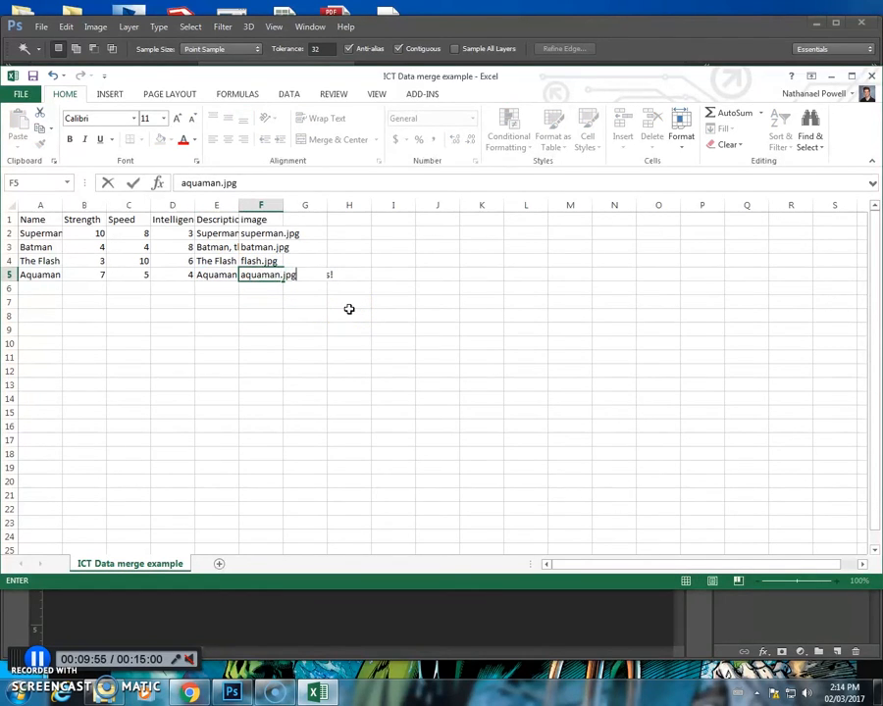
{"action": "left_click", "coordinate": [259, 295]}
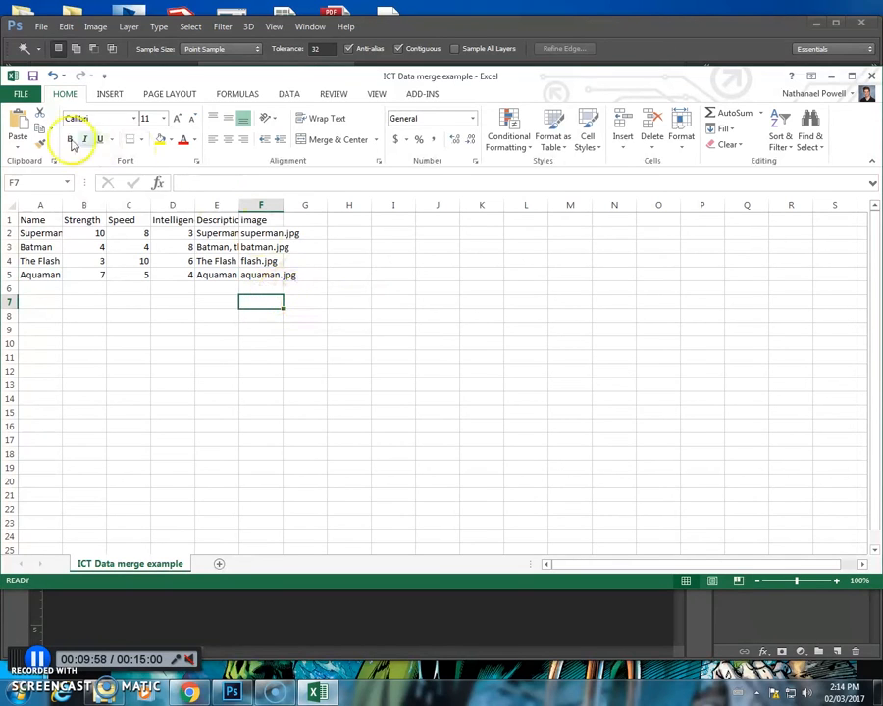
{"action": "left_click", "coordinate": [33, 76]}
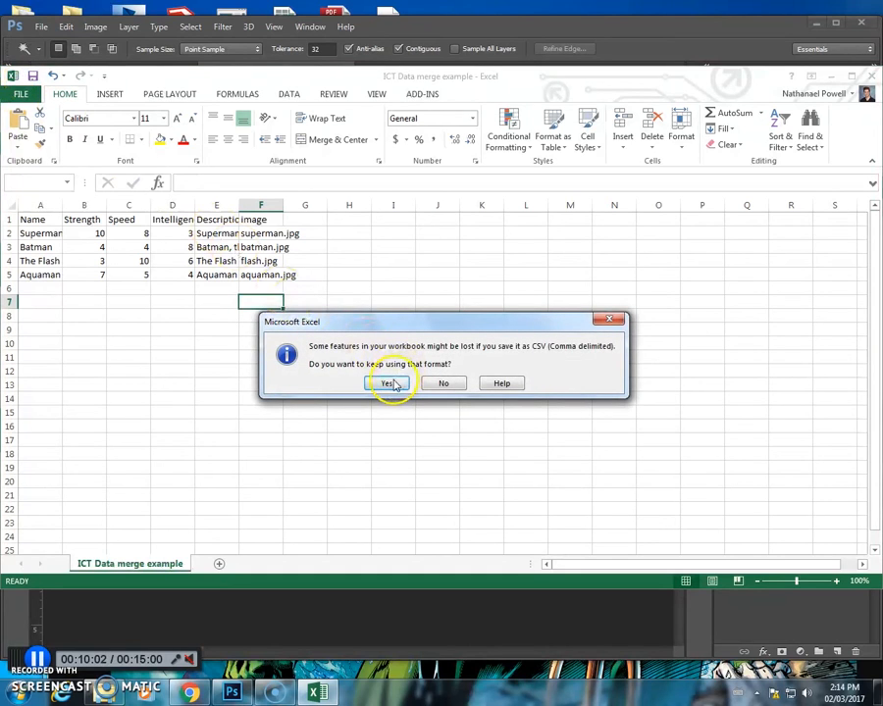
{"action": "left_click", "coordinate": [385, 385]}
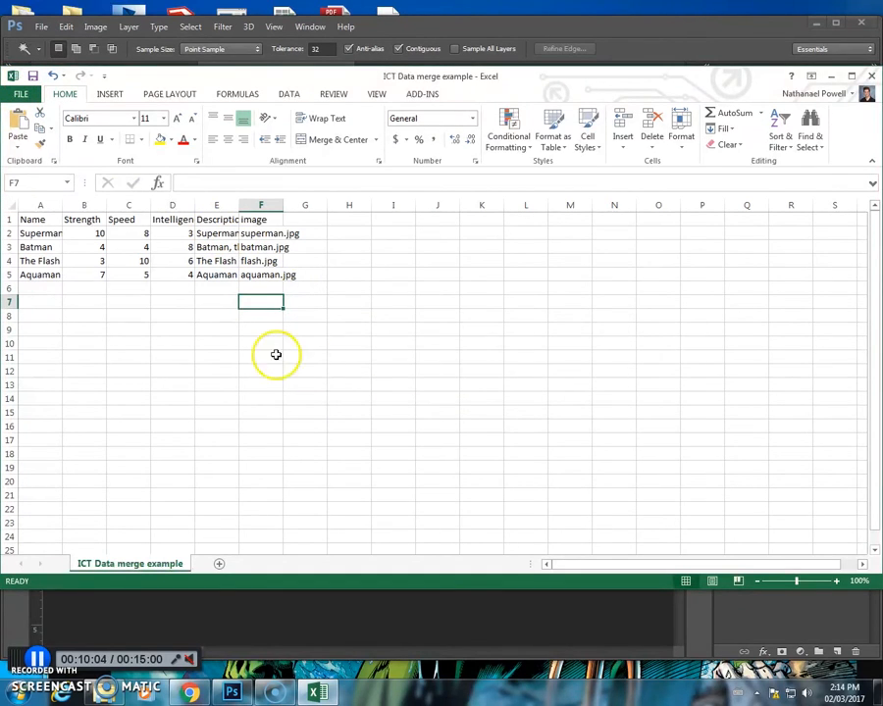
- Close the spreadsheet, return to template.psd in Photoshop and import the ICT Data merge example CSV data sets, replacing the existing ones
{"action": "left_click", "coordinate": [871, 75]}
{"action": "left_click", "coordinate": [454, 366]}
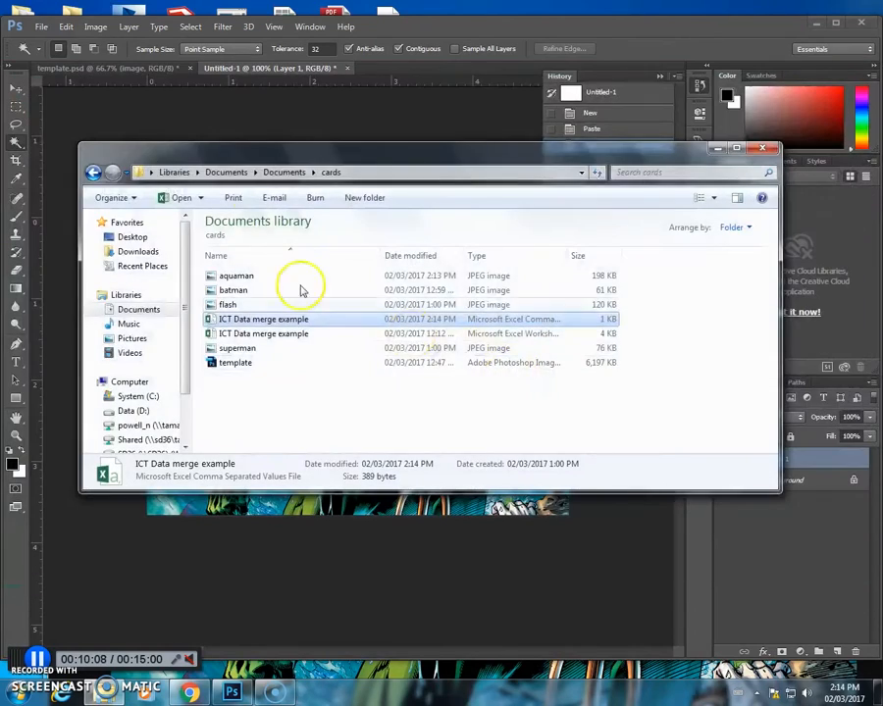
{"action": "left_click", "coordinate": [196, 121]}
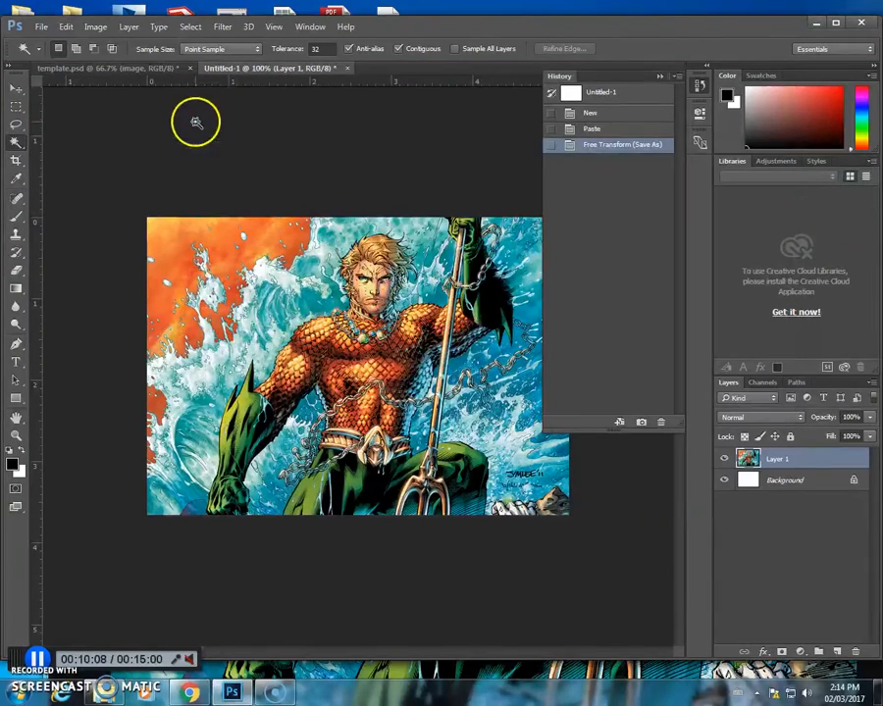
{"action": "left_click", "coordinate": [84, 68]}
{"action": "left_click", "coordinate": [41, 26]}
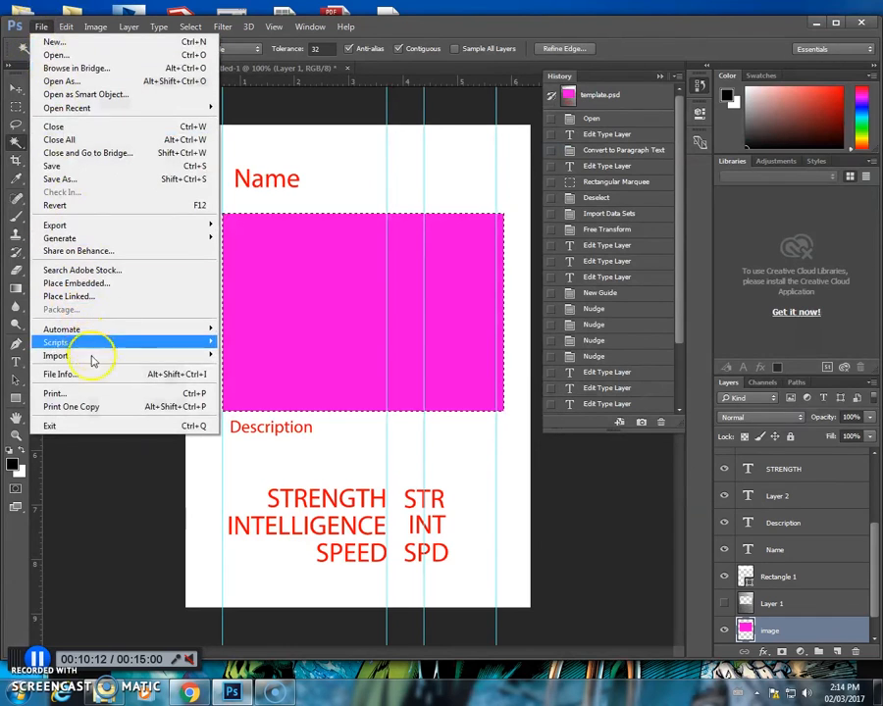
{"action": "mouse_move", "coordinate": [176, 355]}
{"action": "left_click", "coordinate": [261, 355]}
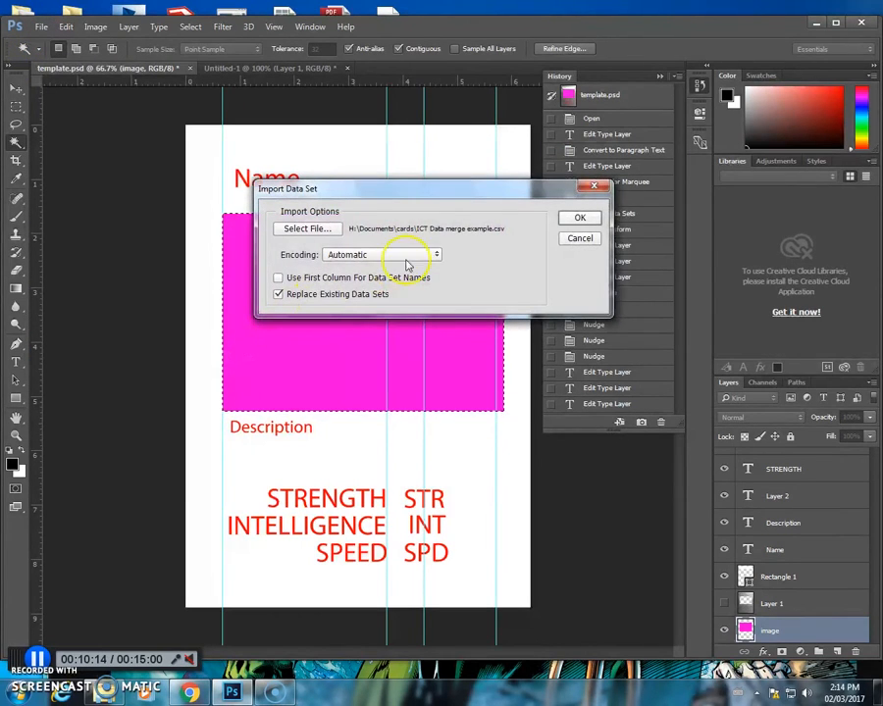
{"action": "left_click", "coordinate": [580, 218]}
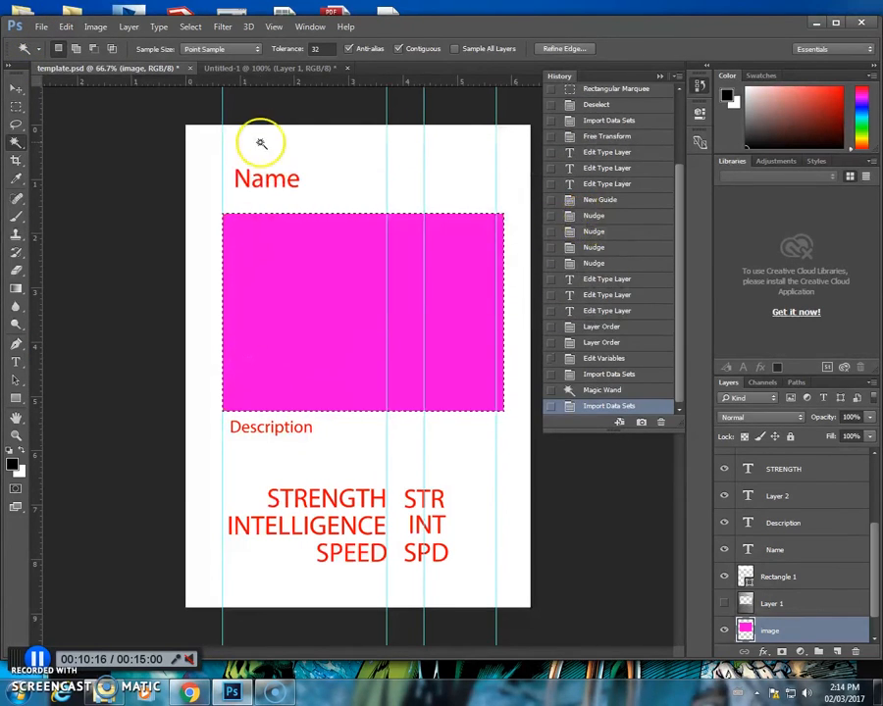
- Preview Data Set 4 on the card without applying it, and turn on the visibility of the Layer 1 background
{"action": "left_click", "coordinate": [98, 27]}
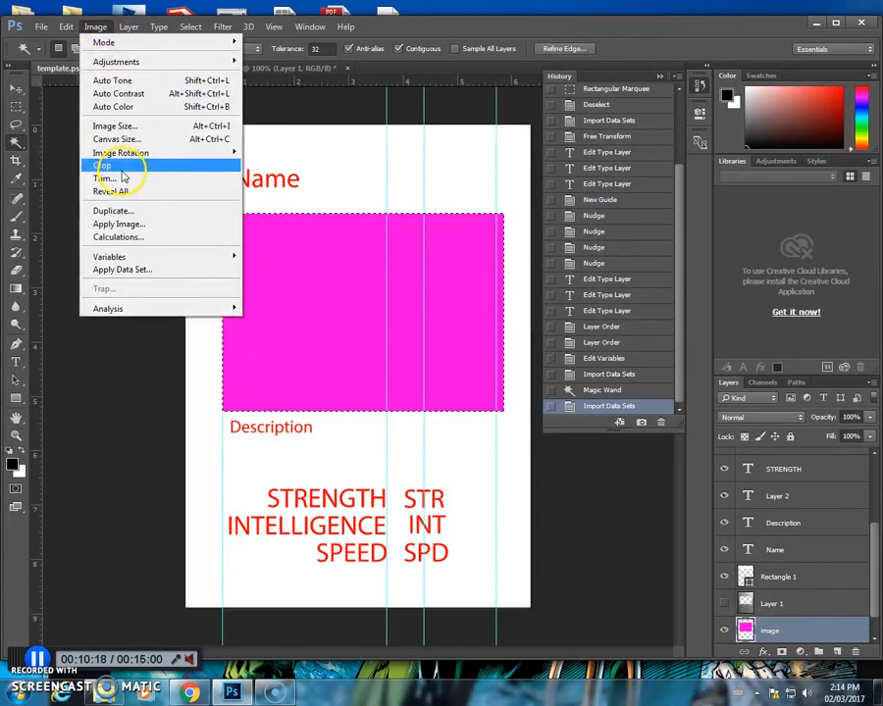
{"action": "left_click", "coordinate": [123, 269]}
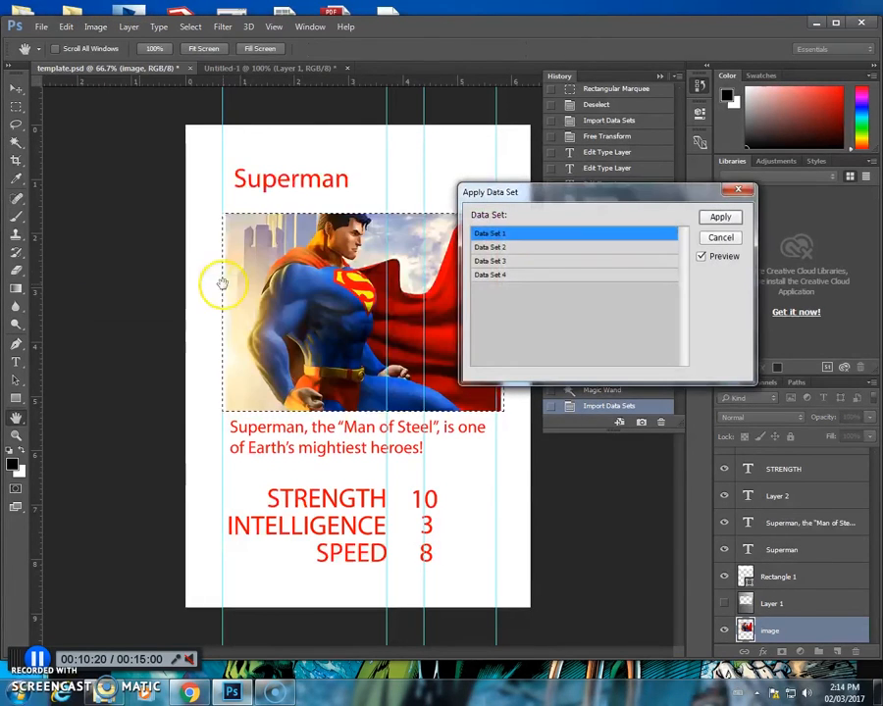
{"action": "left_click", "coordinate": [521, 275]}
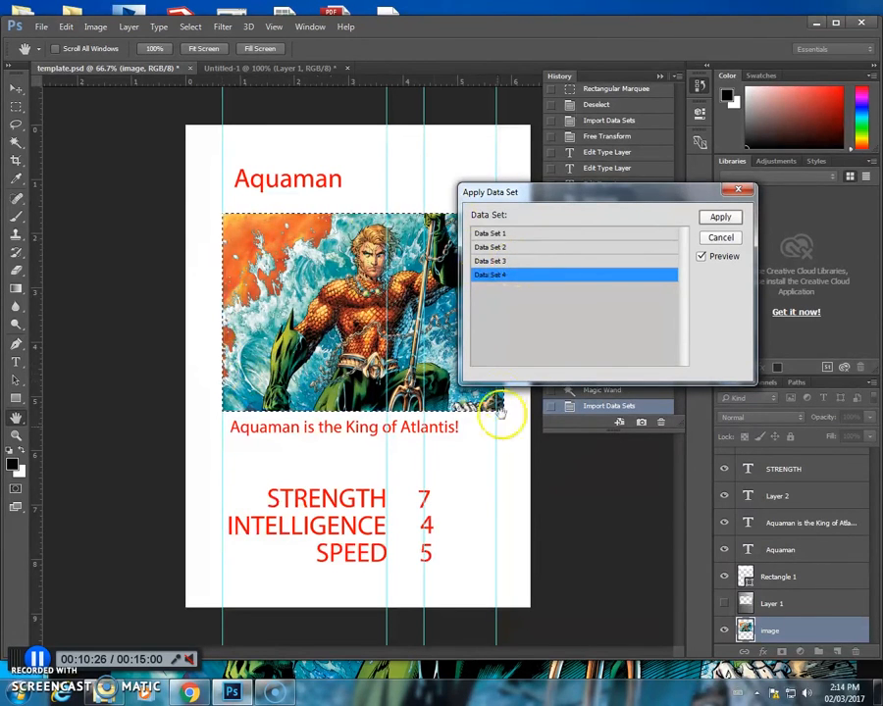
{"action": "left_click", "coordinate": [720, 237]}
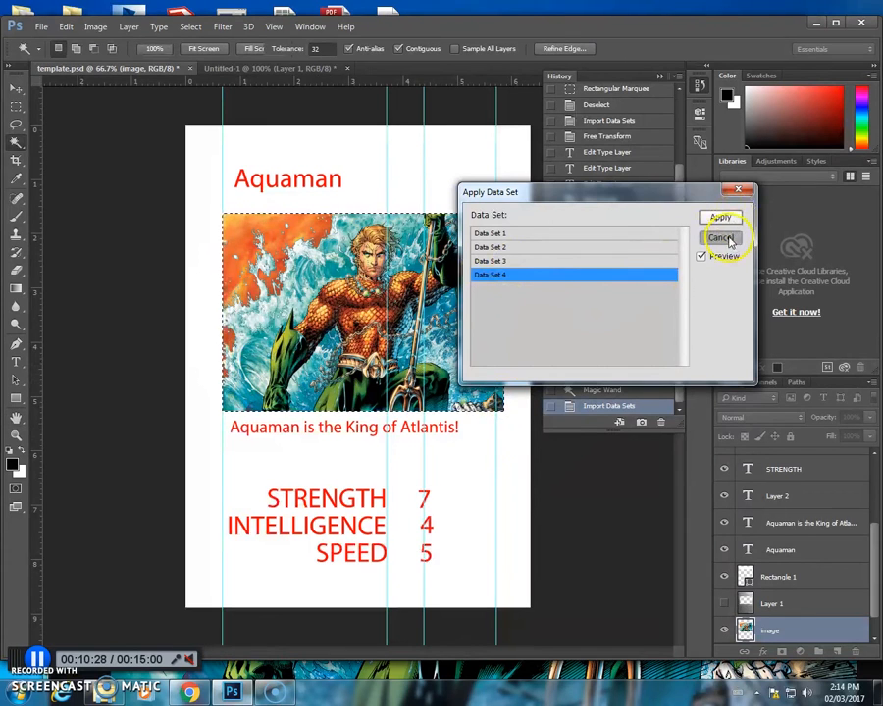
{"action": "left_click", "coordinate": [723, 601]}
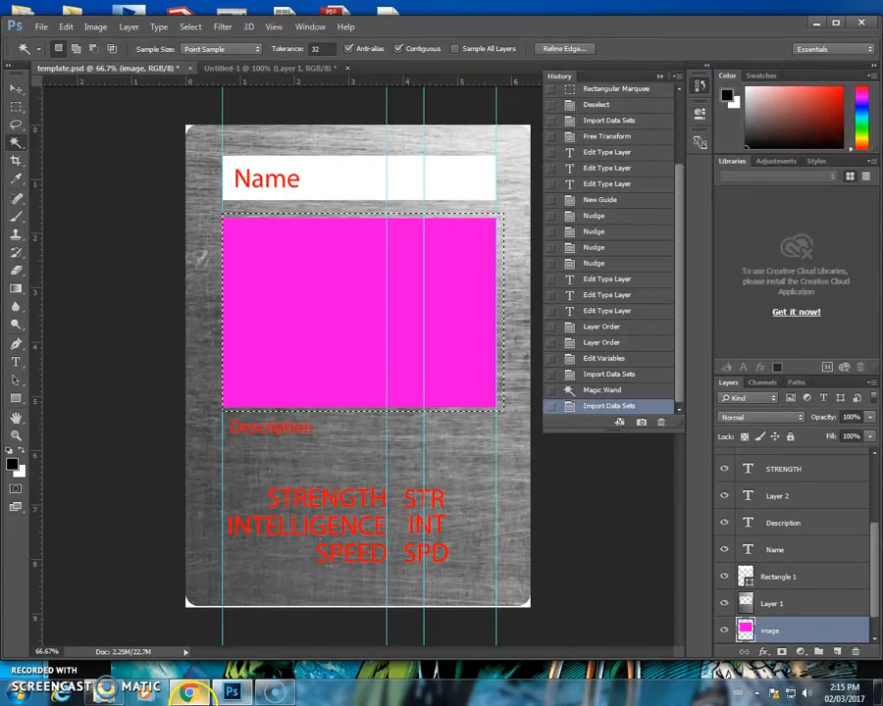
- Switch to Chrome, close the full-size Aquaman picture and filter the aquaman image search to transparent images
{"action": "left_click", "coordinate": [189, 692]}
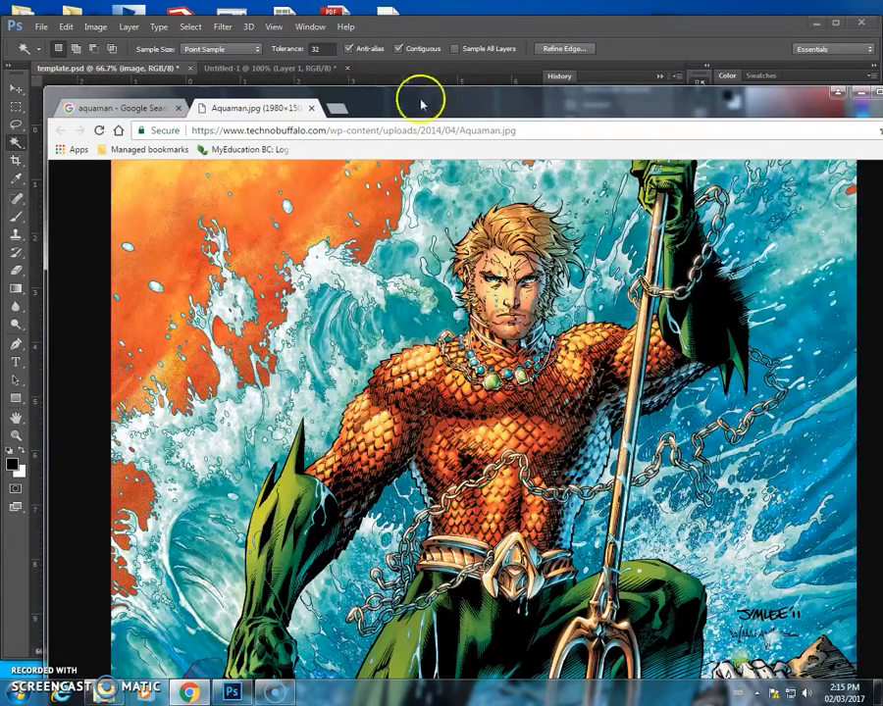
{"action": "left_click", "coordinate": [311, 108]}
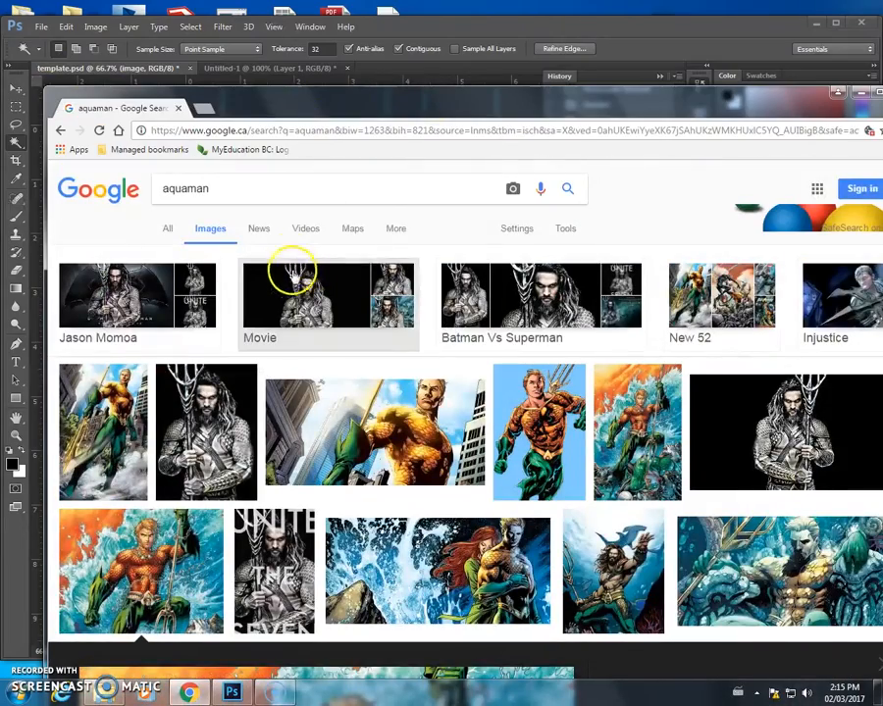
{"action": "left_click", "coordinate": [564, 235]}
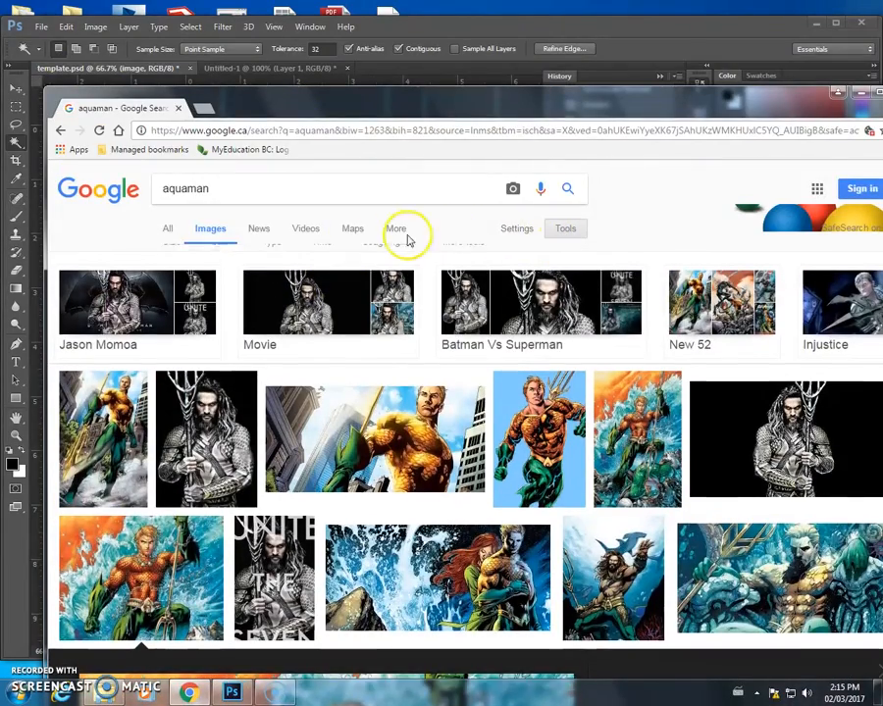
{"action": "left_click", "coordinate": [174, 254]}
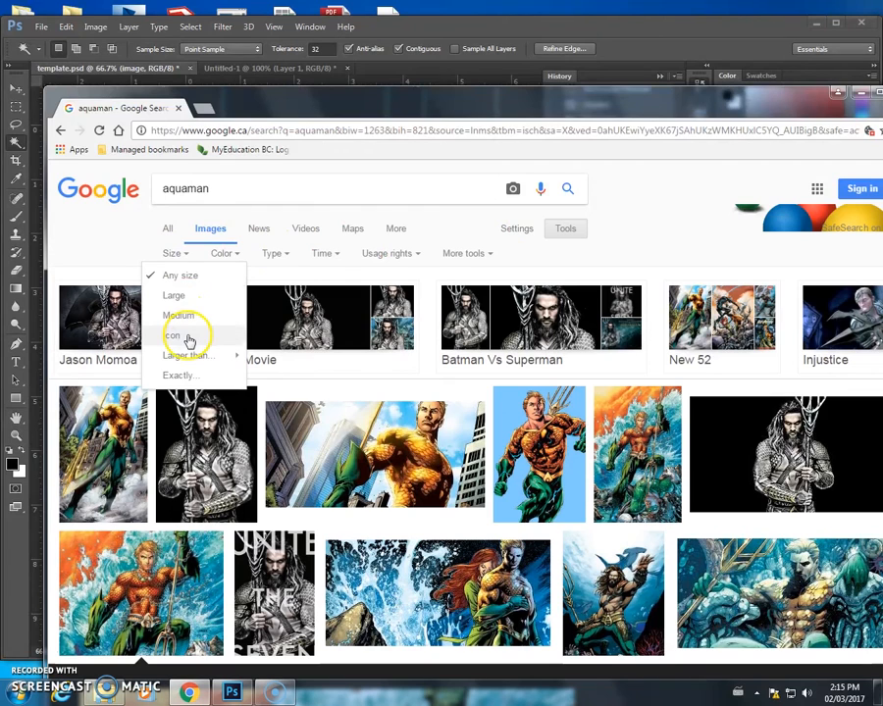
{"action": "left_click", "coordinate": [223, 254]}
{"action": "left_click", "coordinate": [237, 336]}
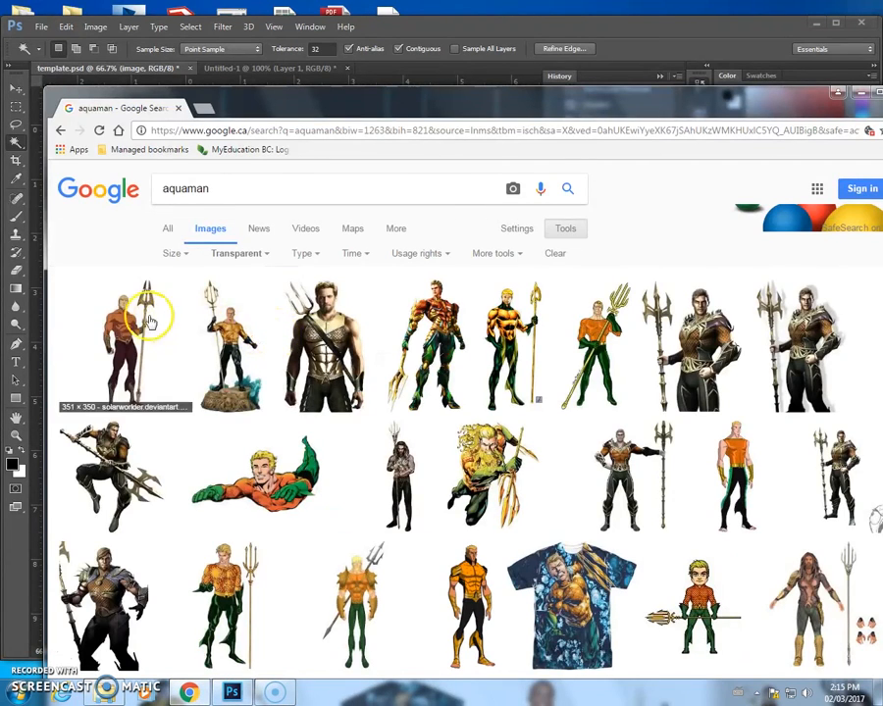
- Choose the 800 × 1049 Aquaman cutout with the trident over his shoulder and view its full-size image
{"action": "left_click", "coordinate": [349, 328]}
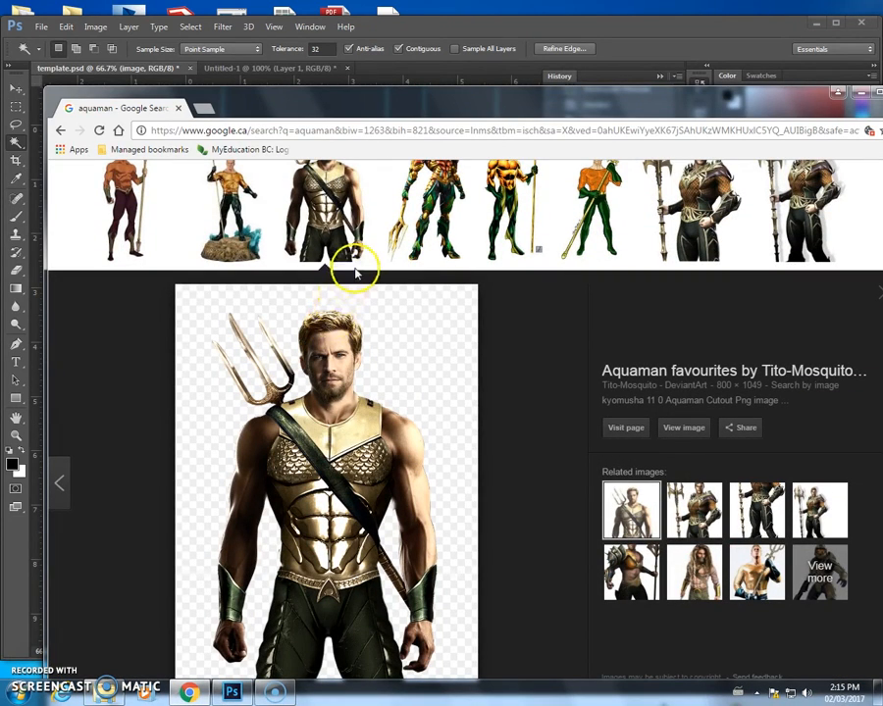
{"action": "scroll", "coordinate": [356, 267], "scroll_direction": "up", "scroll_amount": 2}
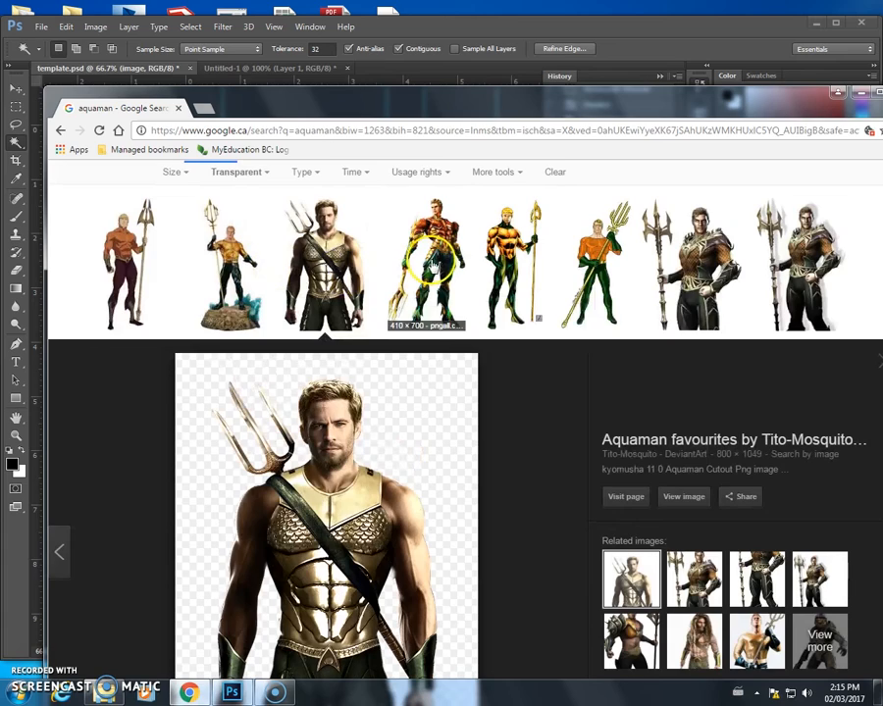
{"action": "scroll", "coordinate": [619, 282], "scroll_direction": "down", "scroll_amount": 3}
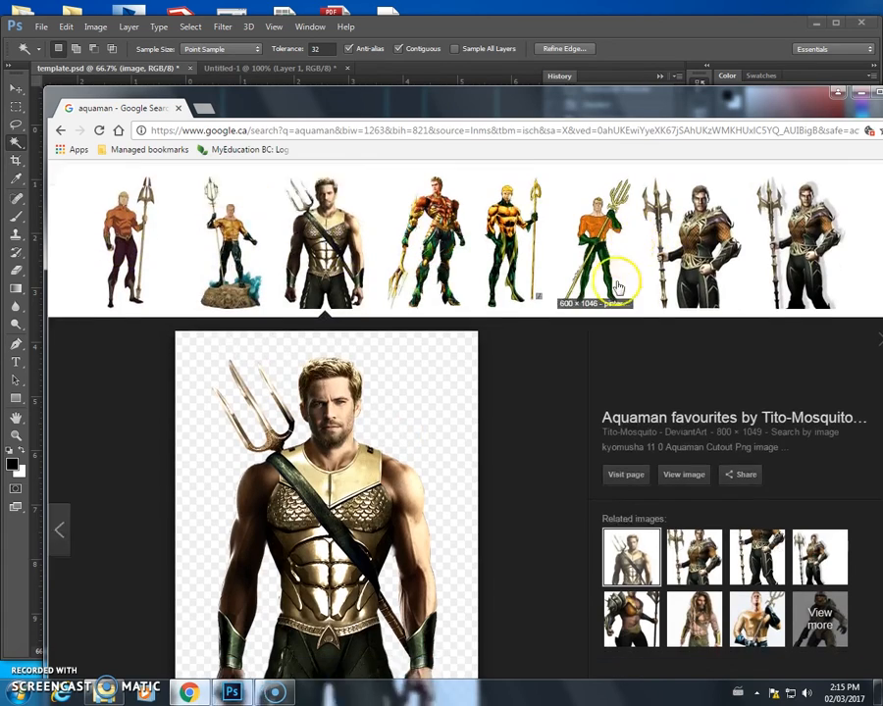
{"action": "scroll", "coordinate": [620, 283], "scroll_direction": "down", "scroll_amount": 2}
{"action": "scroll", "coordinate": [616, 284], "scroll_direction": "up", "scroll_amount": 4}
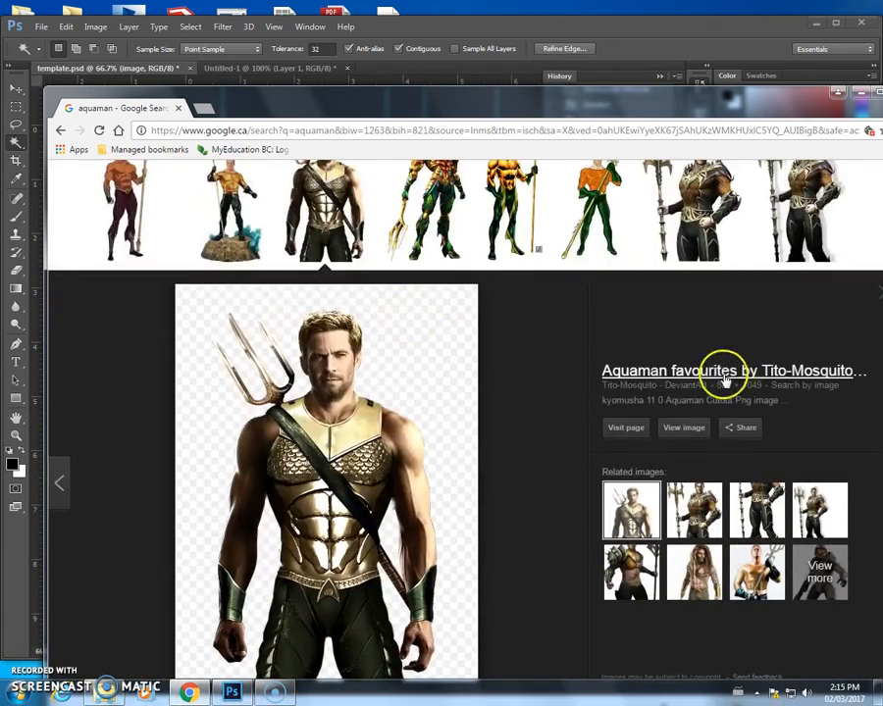
{"action": "left_click", "coordinate": [700, 428]}
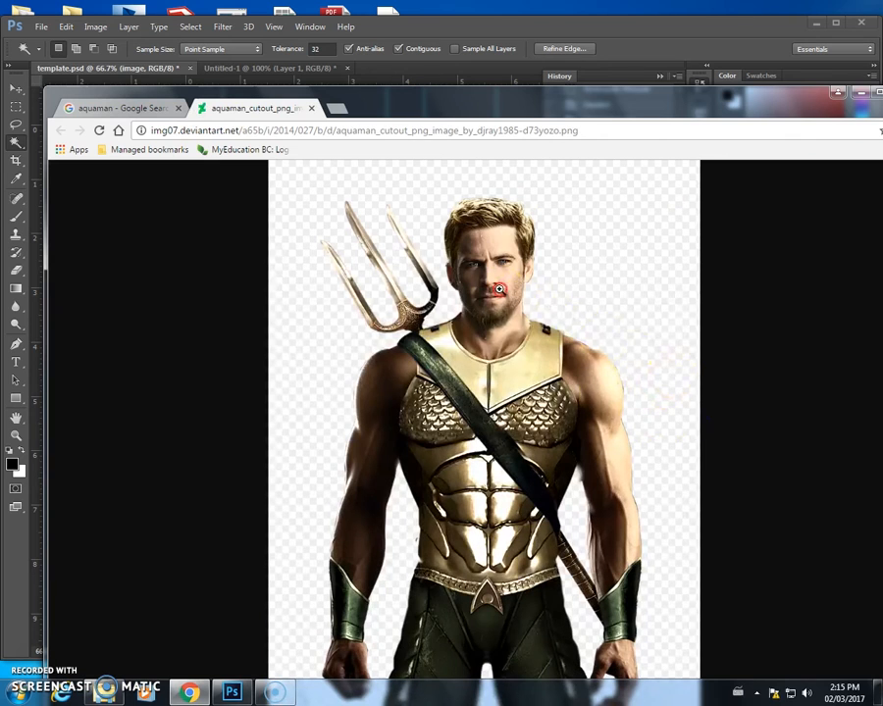
- Save the Aquaman cutout as a PNG file in the Downloads folder, keeping the suggested file name
{"action": "right_click", "coordinate": [499, 289]}
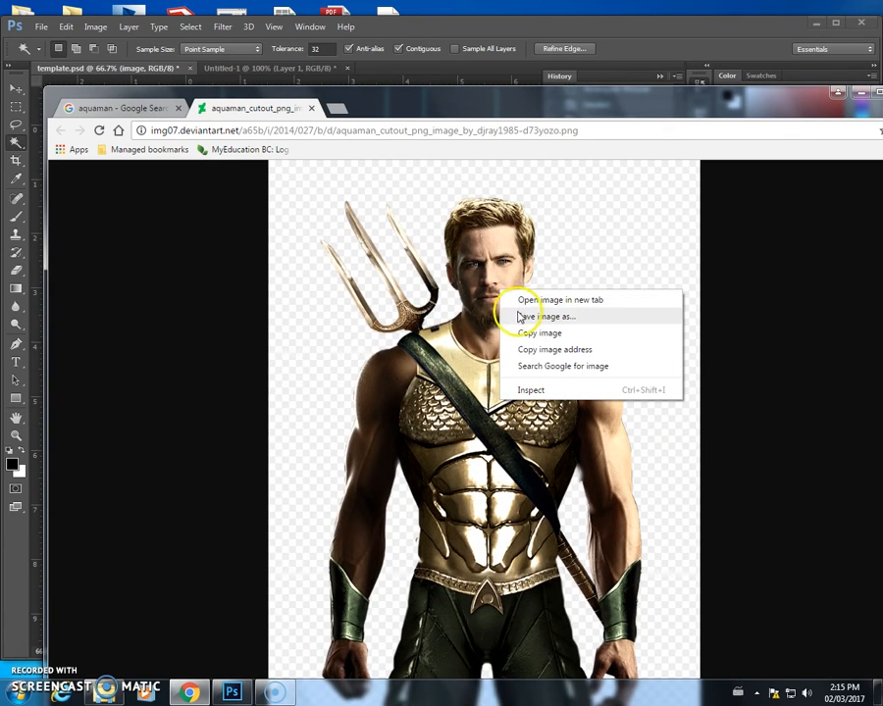
{"action": "left_click_drag", "start_coordinate": [394, 117], "coordinate": [424, 102]}
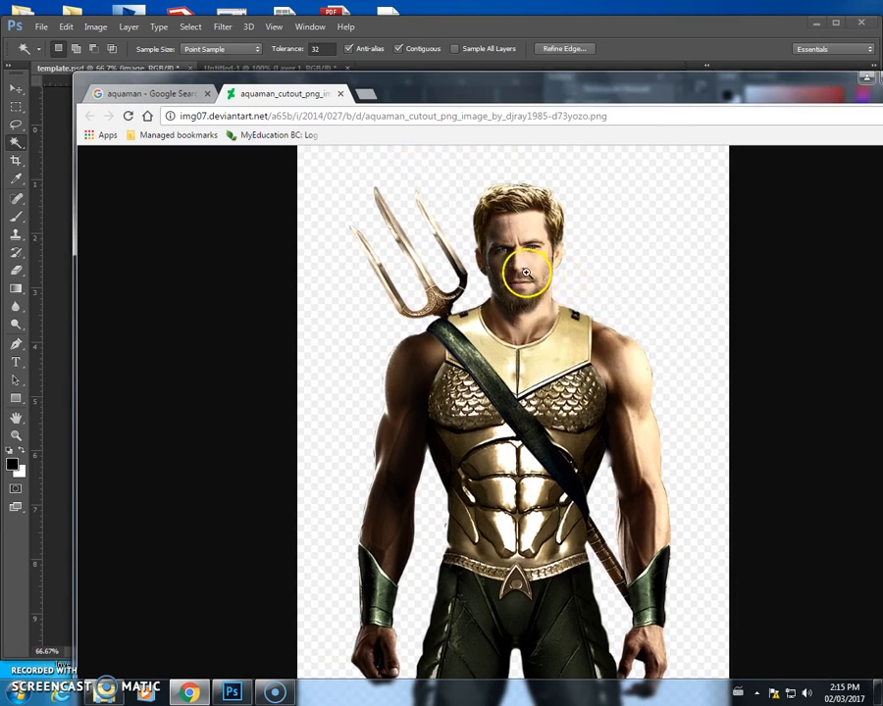
{"action": "right_click", "coordinate": [526, 272]}
{"action": "left_click", "coordinate": [556, 292]}
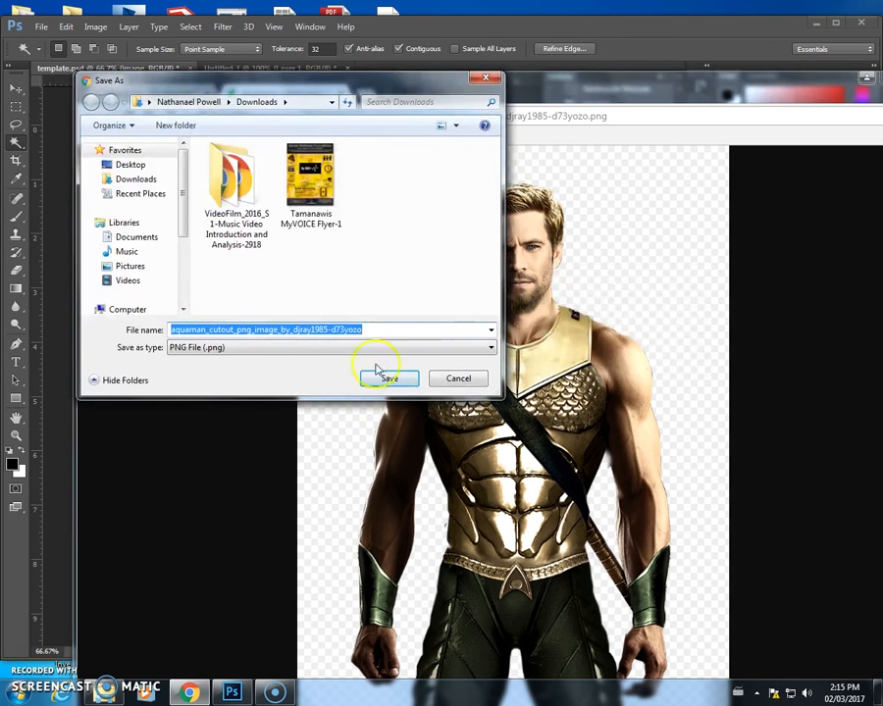
{"action": "left_click", "coordinate": [382, 380]}
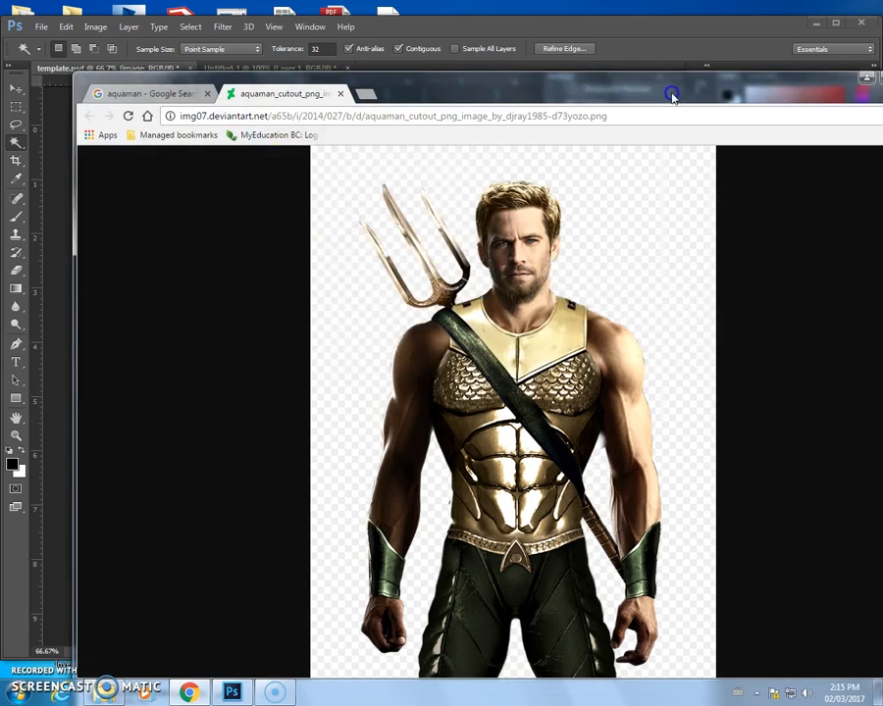
- Return to the Untitled-1 document in Photoshop and hide both Layer 1 and the Background layer
{"action": "left_click", "coordinate": [285, 71]}
{"action": "left_click", "coordinate": [267, 68]}
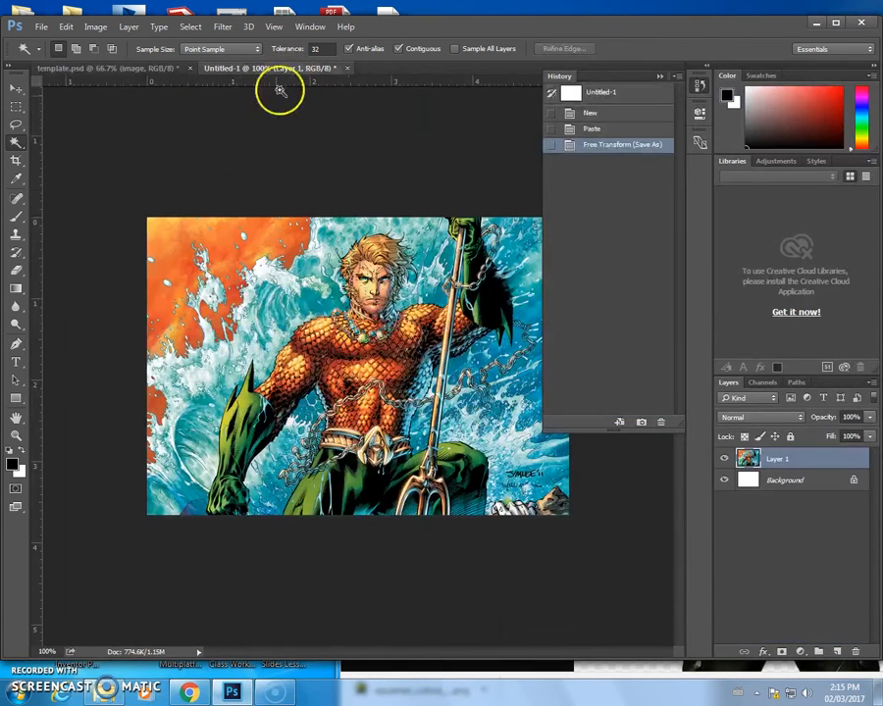
{"action": "left_click", "coordinate": [723, 460]}
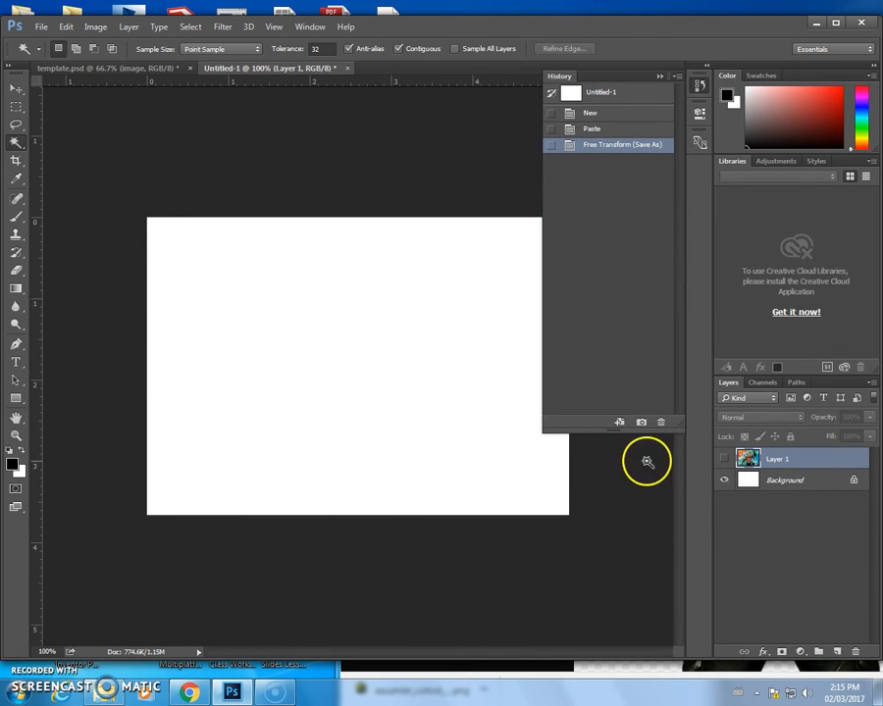
{"action": "left_click", "coordinate": [724, 479]}
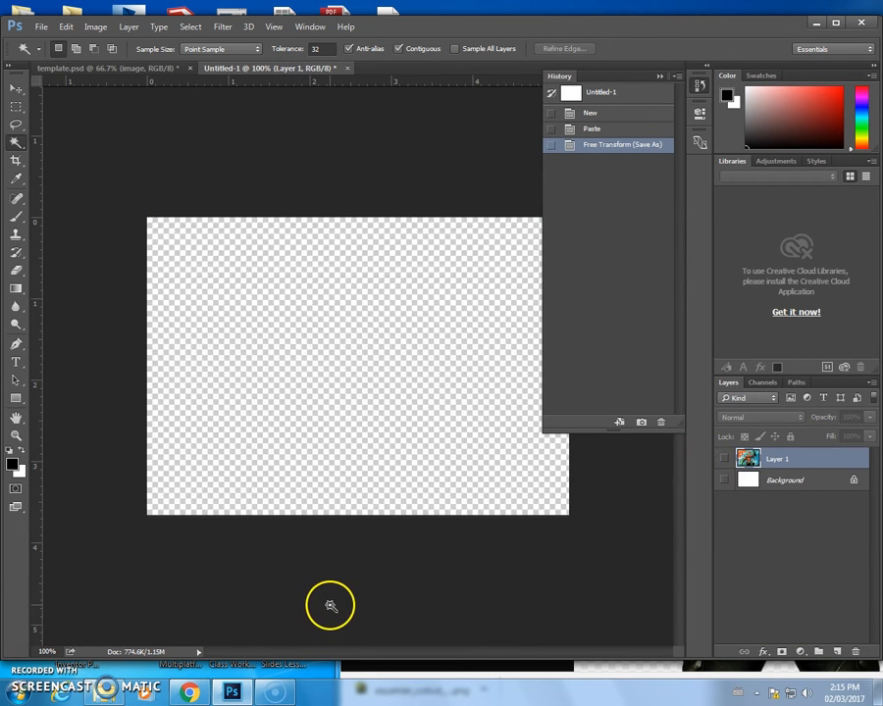
- Place the downloaded Aquaman cutout PNG from Chrome into Untitled-1, scaled to about 14.2% with his head and torso filling the canvas height
{"action": "left_click", "coordinate": [190, 692]}
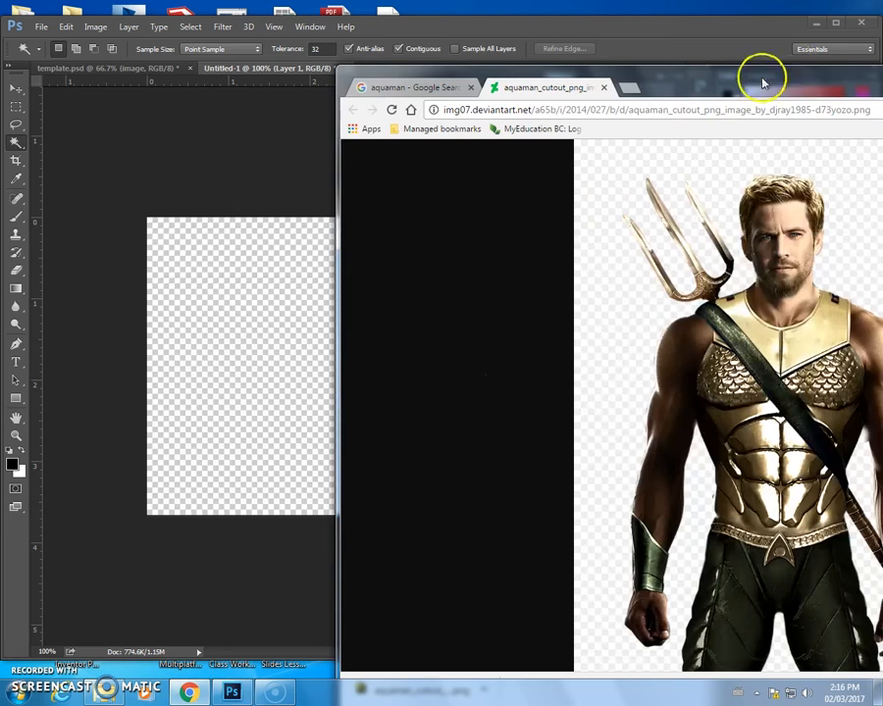
{"action": "left_click_drag", "start_coordinate": [763, 83], "coordinate": [760, 42]}
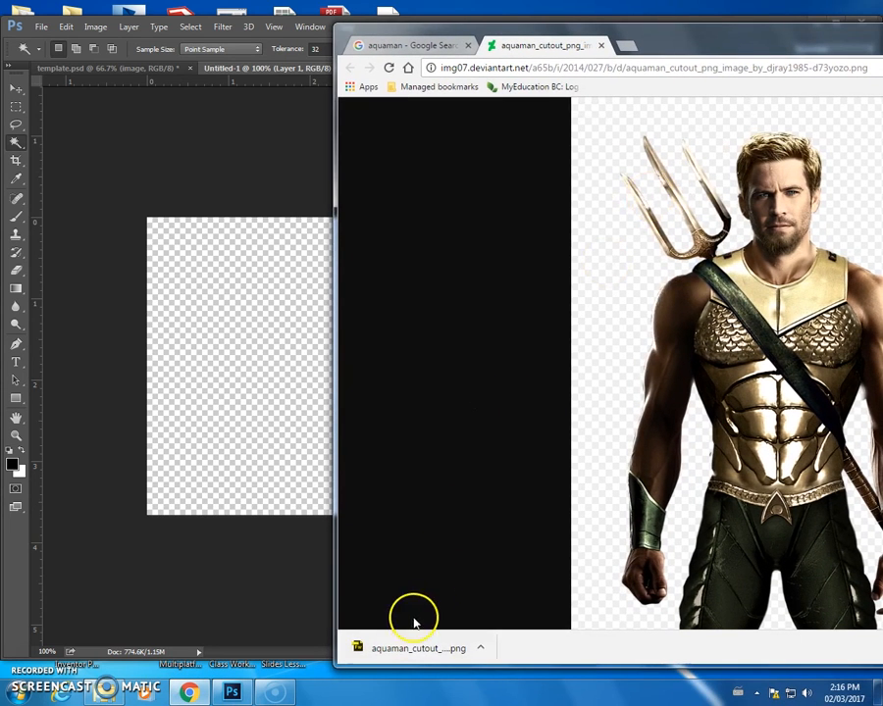
{"action": "left_click_drag", "start_coordinate": [428, 647], "coordinate": [268, 451]}
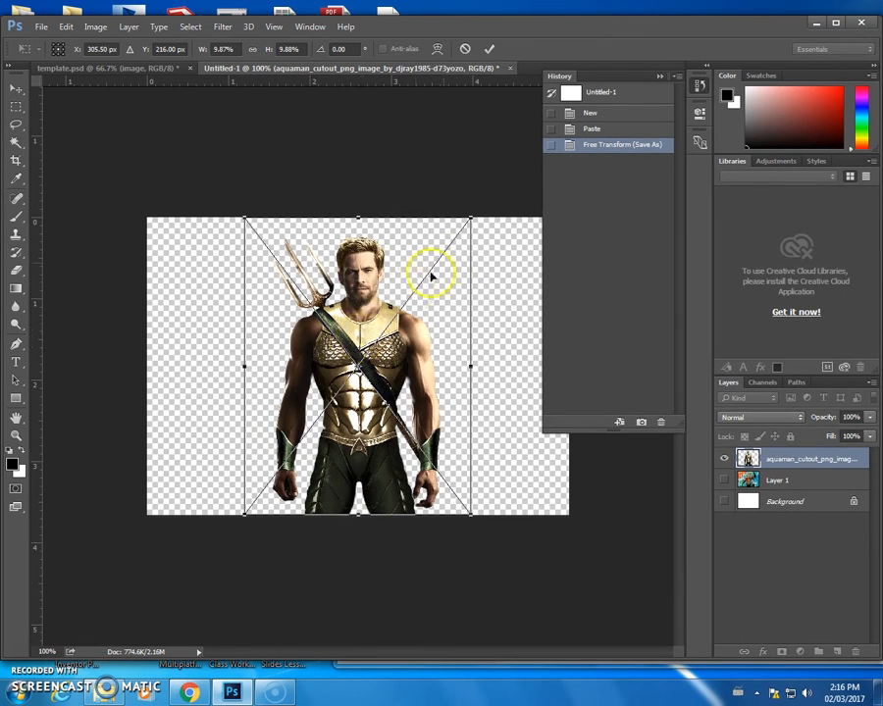
{"action": "left_click_drag", "start_coordinate": [427, 340], "coordinate": [382, 451]}
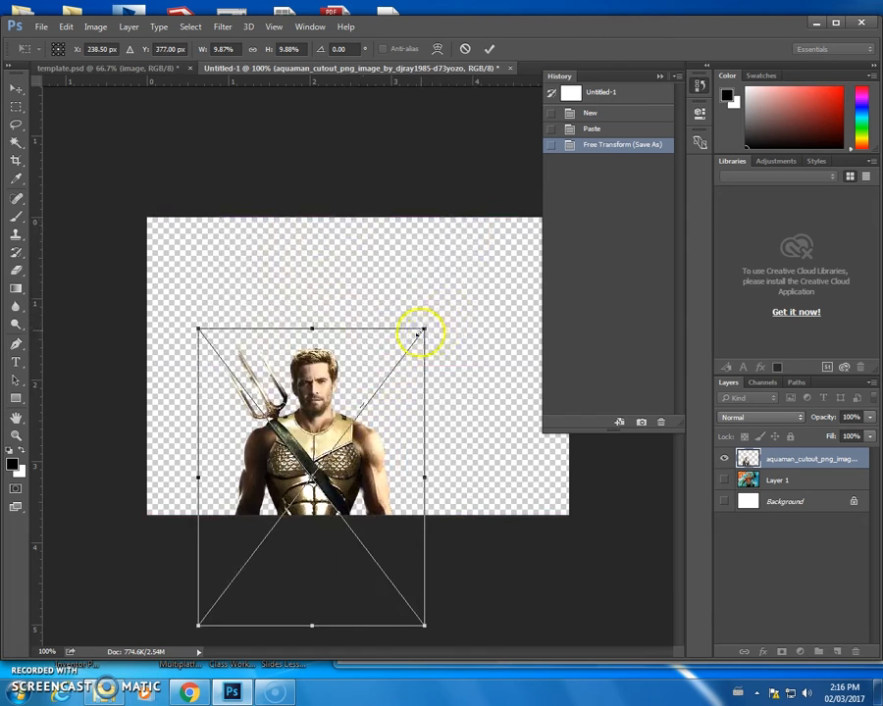
{"action": "left_click_drag", "start_coordinate": [423, 329], "coordinate": [520, 282]}
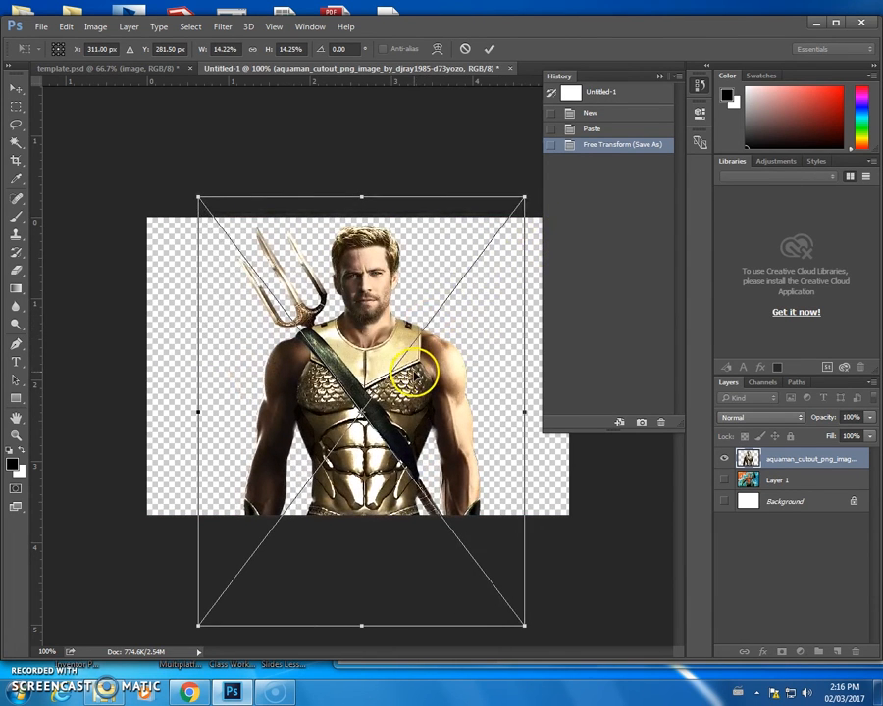
{"action": "key", "text": "Return"}
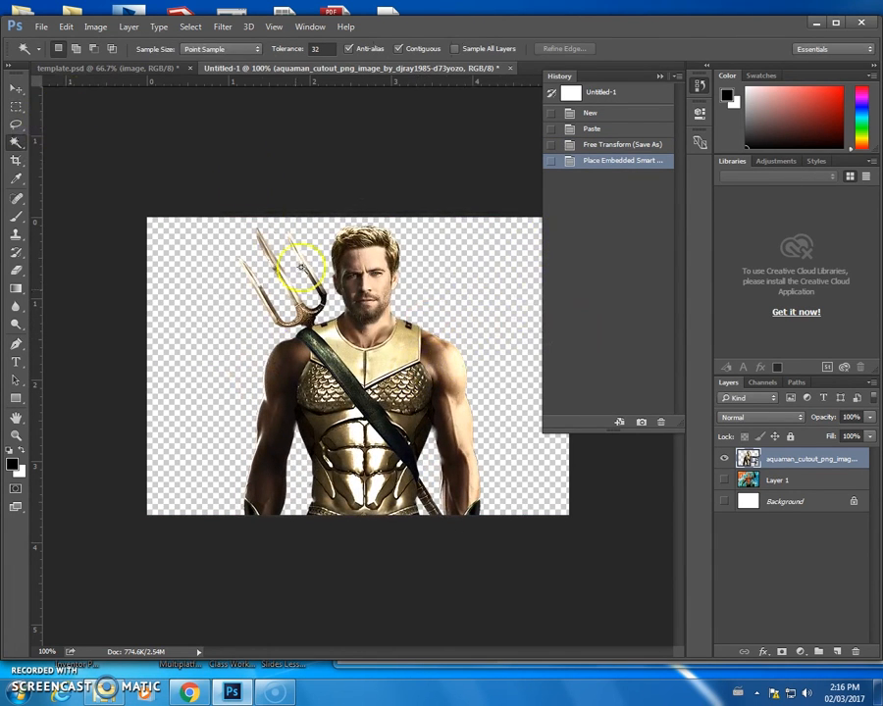
- Save the Aquaman cutout as a PNG named aquaman in the cards folder, and close Untitled-1 without saving its changes
{"action": "left_click", "coordinate": [41, 26]}
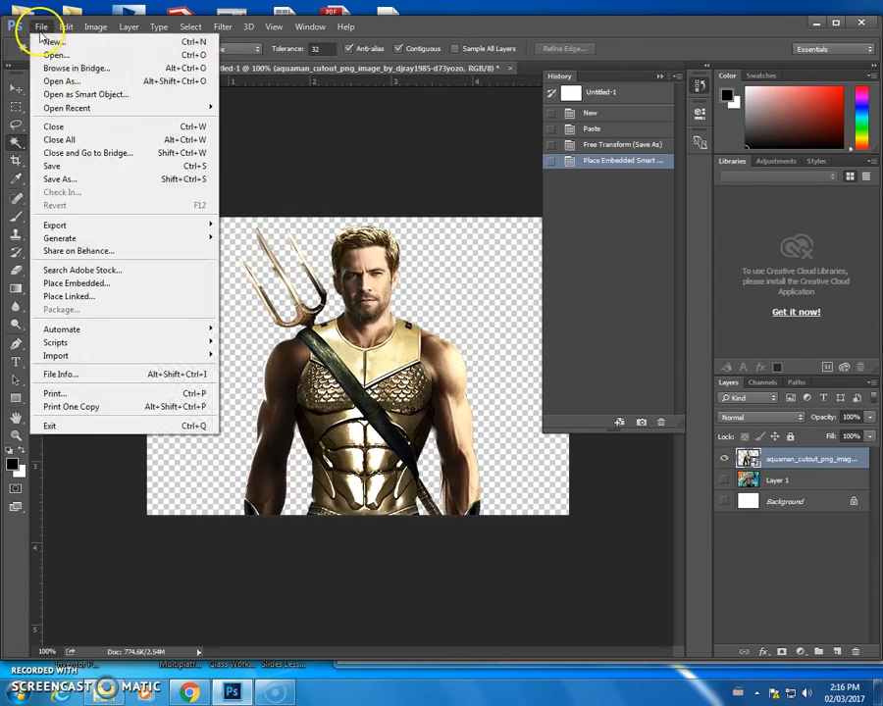
{"action": "left_click", "coordinate": [69, 180]}
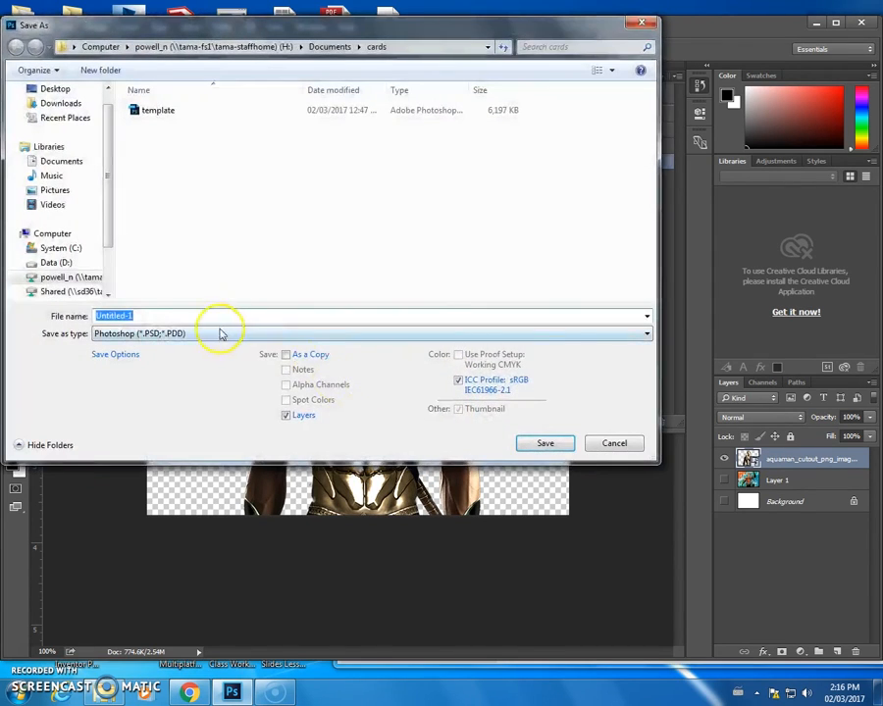
{"action": "left_click", "coordinate": [228, 334]}
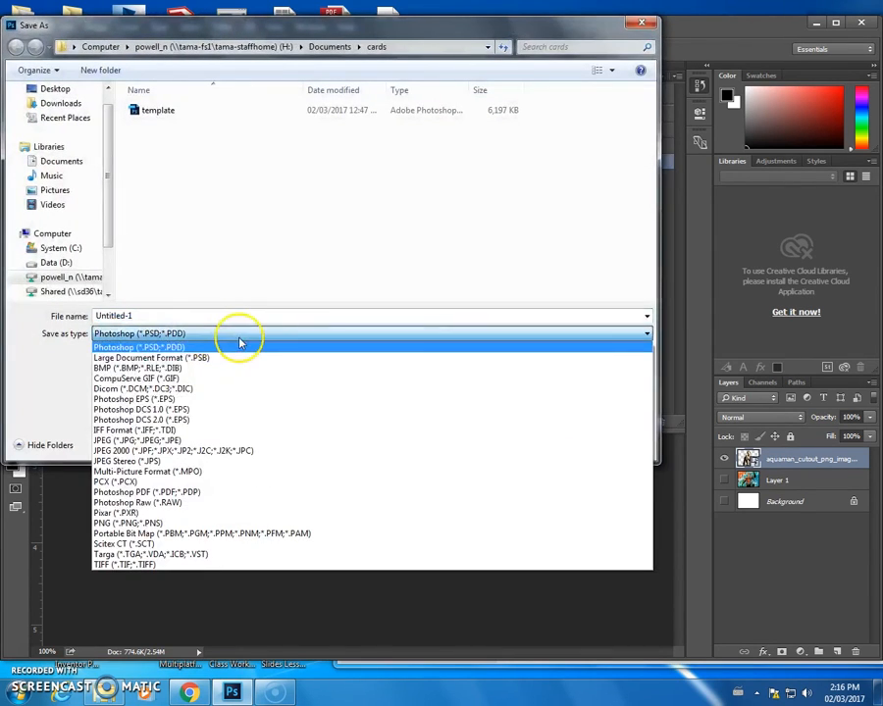
{"action": "left_click", "coordinate": [172, 524]}
{"action": "left_click", "coordinate": [154, 336]}
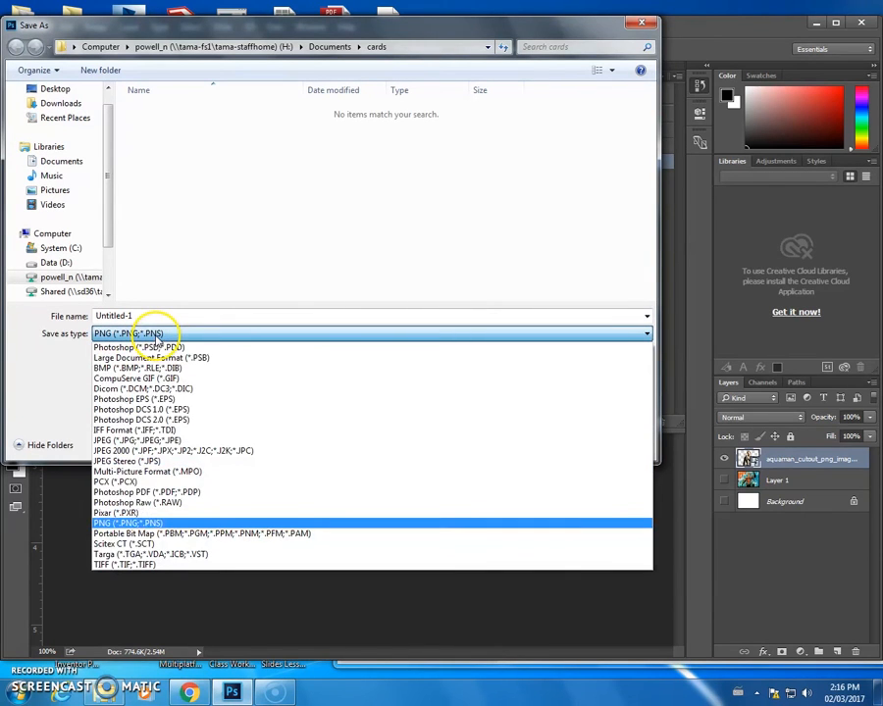
{"action": "left_click", "coordinate": [187, 524]}
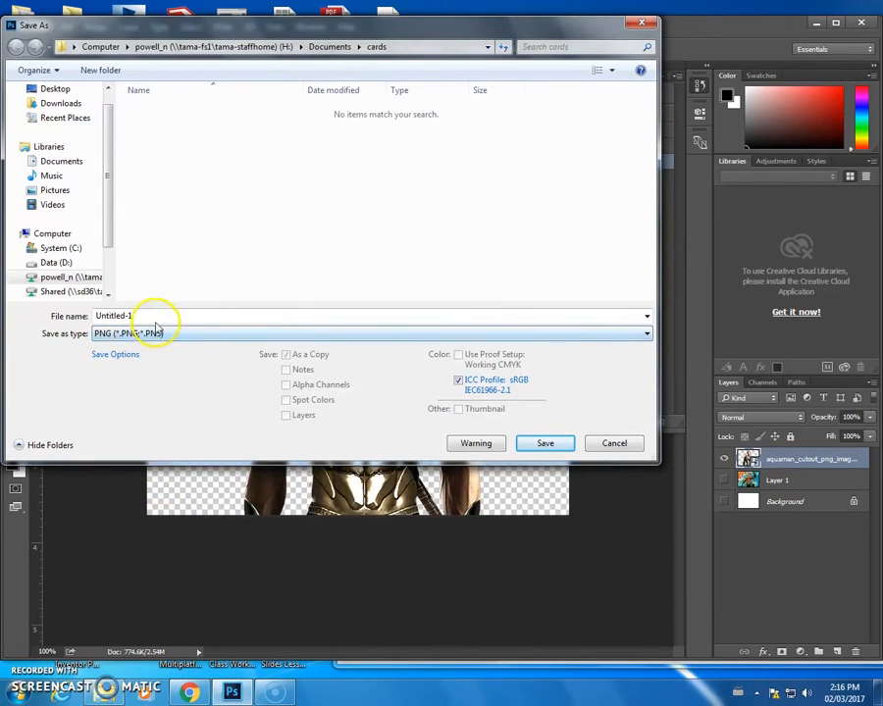
{"action": "key", "text": "shift+Tab"}
{"action": "type", "text": "aquam"}
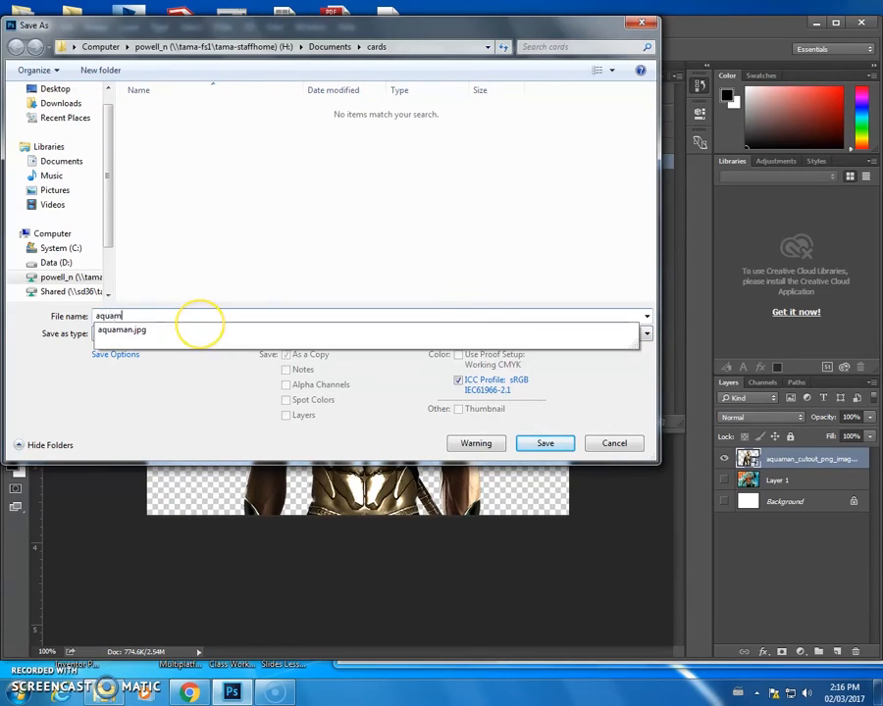
{"action": "type", "text": "an"}
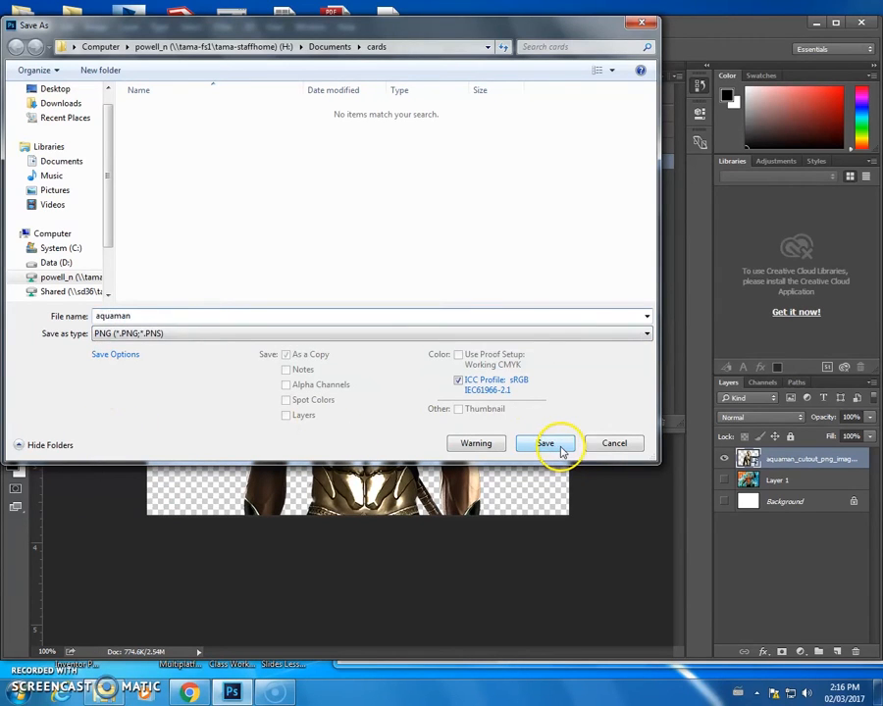
{"action": "left_click", "coordinate": [547, 445]}
{"action": "left_click", "coordinate": [486, 216]}
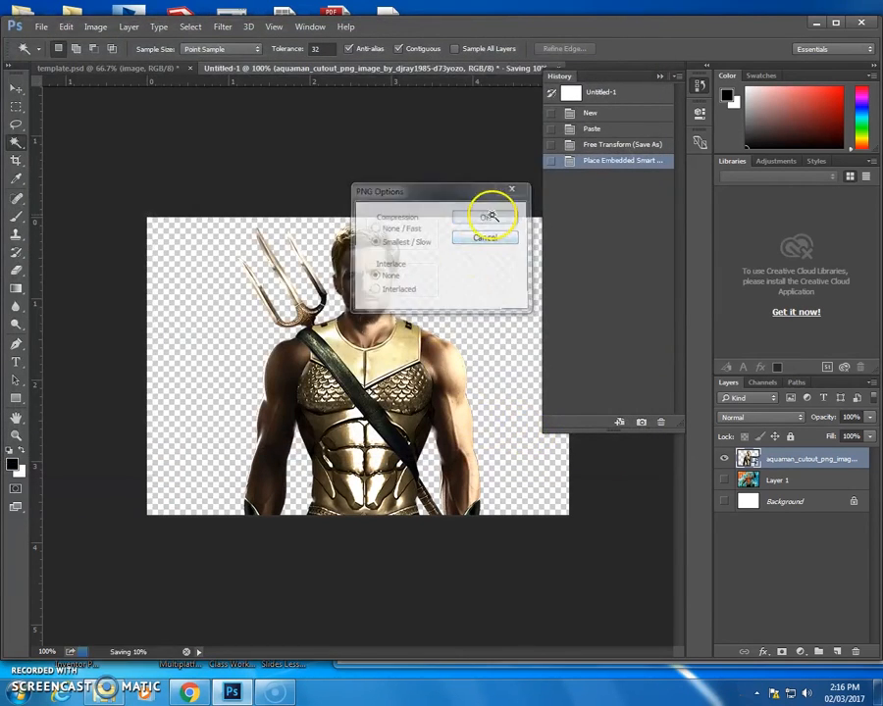
{"action": "left_click", "coordinate": [509, 69]}
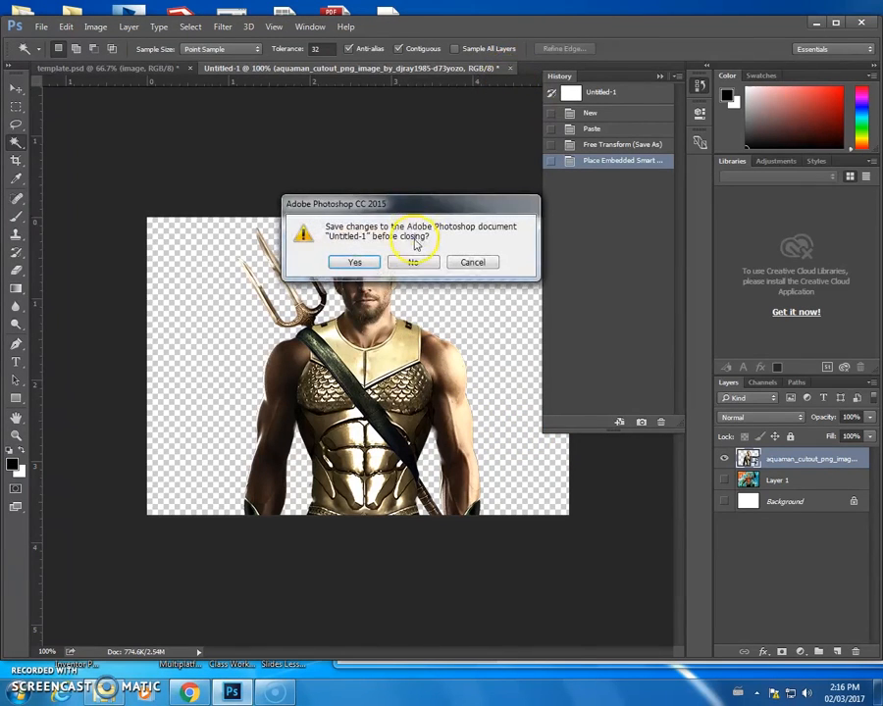
{"action": "left_click", "coordinate": [413, 261]}
- Open the ICT Data merge example CSV file from the cards folder in Excel and change Aquaman's image entry to aquaman.png
{"action": "left_click", "coordinate": [96, 693]}
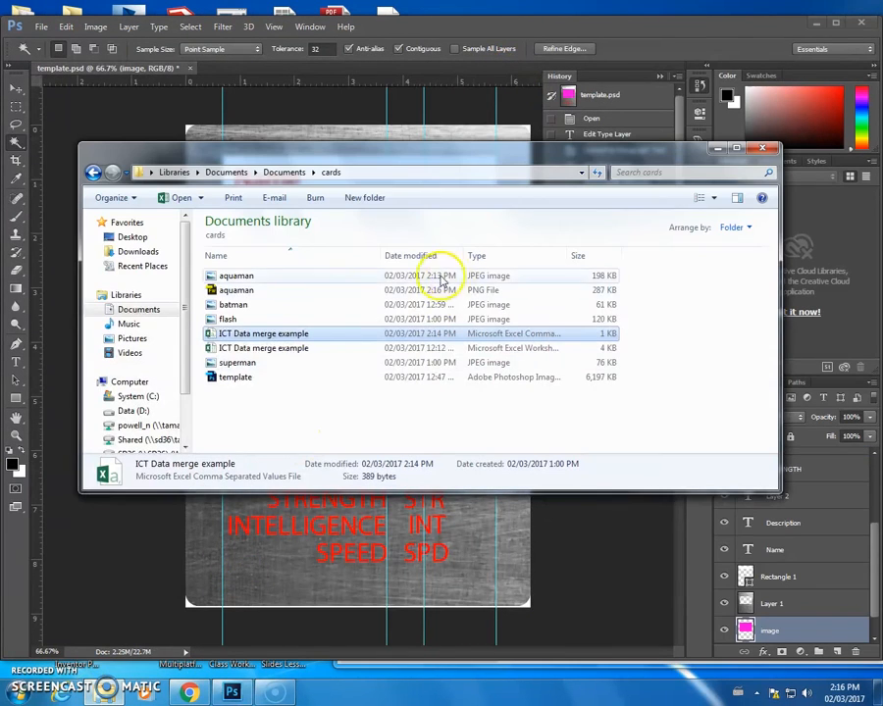
{"action": "double_click", "coordinate": [284, 334]}
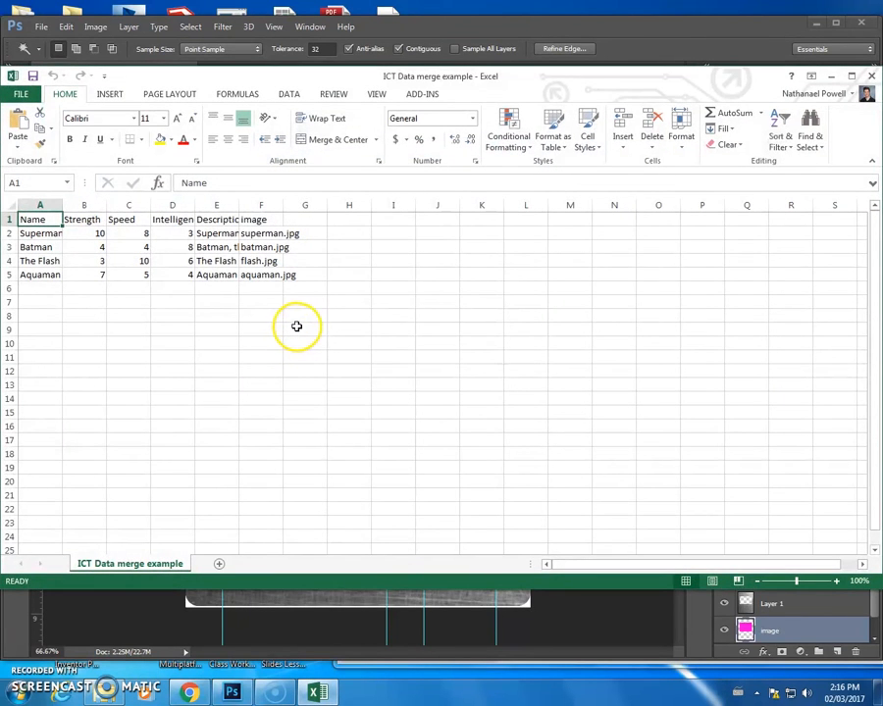
{"action": "double_click", "coordinate": [277, 276]}
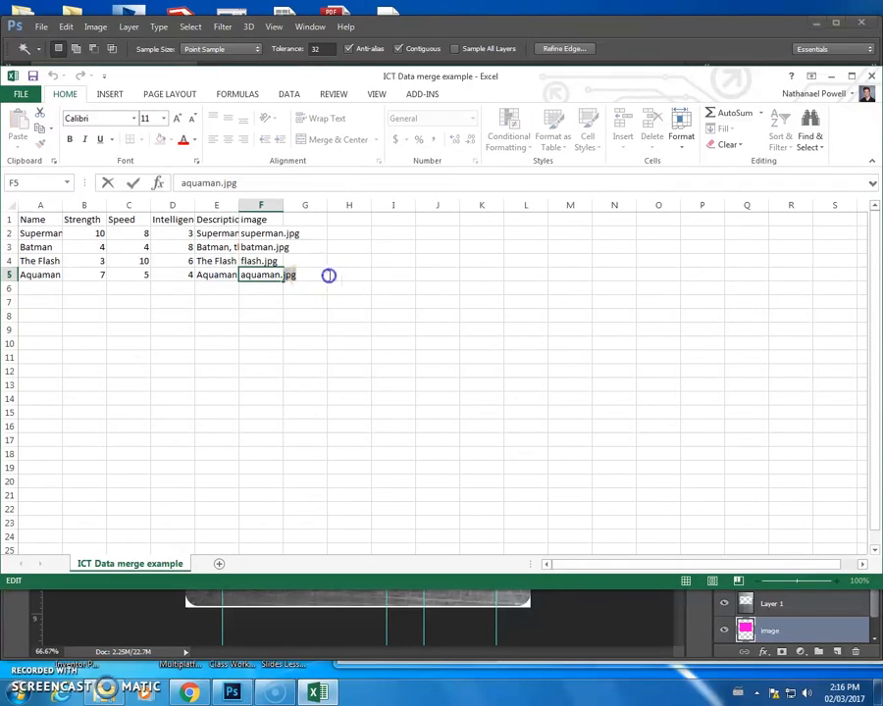
{"action": "left_click_drag", "start_coordinate": [329, 275], "coordinate": [341, 275]}
{"action": "type", "text": "png"}
{"action": "key", "text": "Return"}
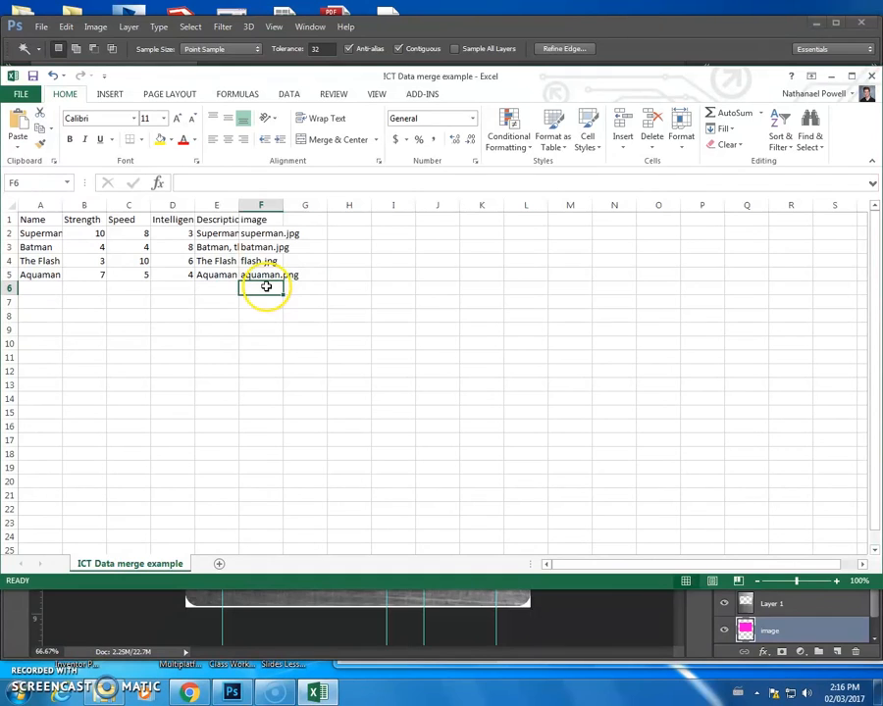
- Save the spreadsheet, keeping the CSV format, and close Excel
{"action": "key", "text": "ctrl+s"}
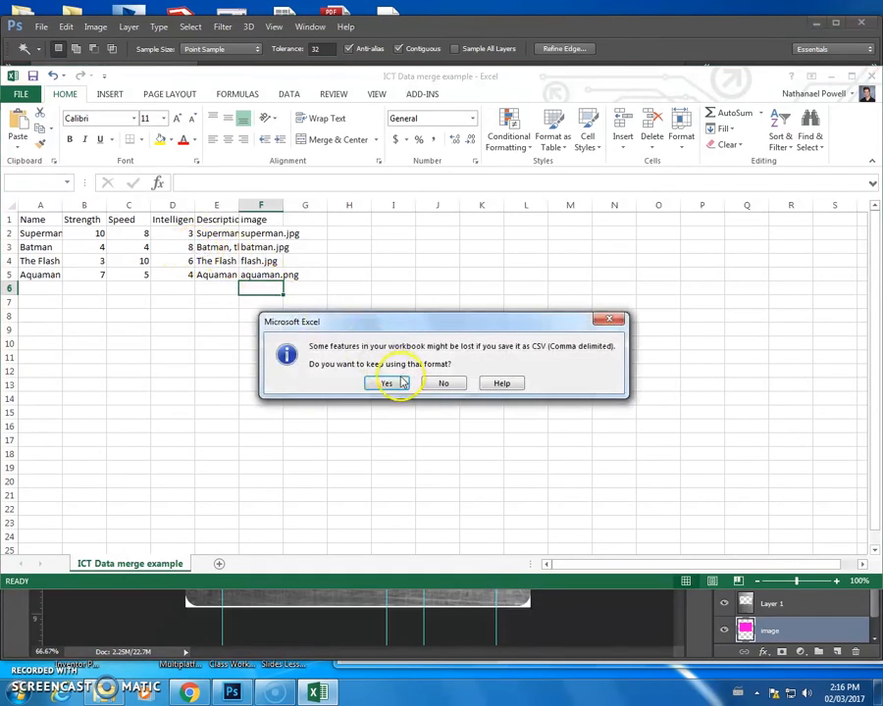
{"action": "left_click", "coordinate": [392, 328]}
{"action": "left_click", "coordinate": [870, 77]}
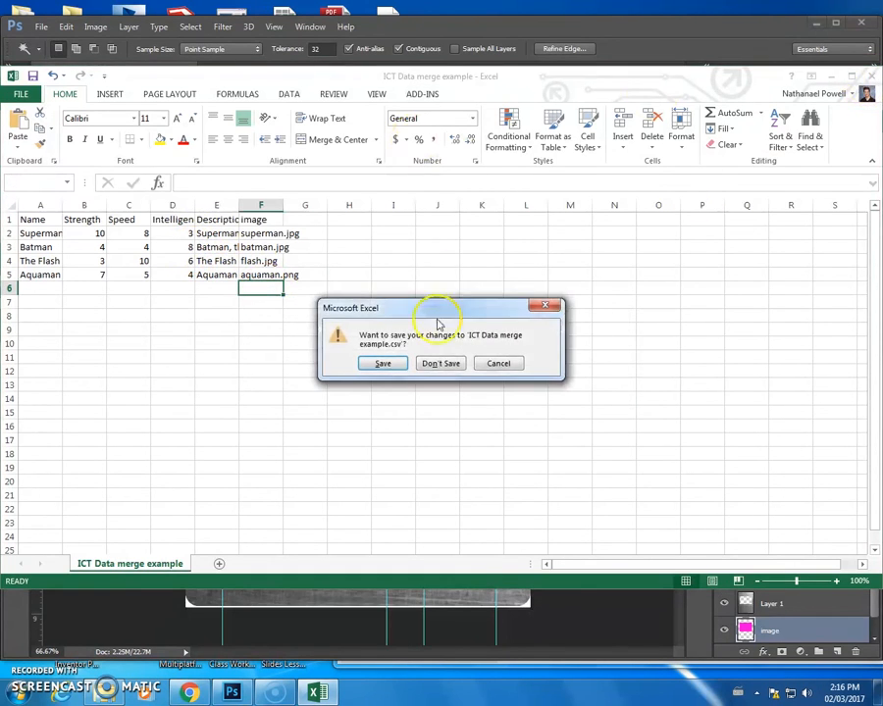
{"action": "left_click", "coordinate": [460, 367]}
- Return to template.psd in Photoshop and import ICT Data merge example.csv as data sets, replacing the existing ones
{"action": "left_click", "coordinate": [143, 110]}
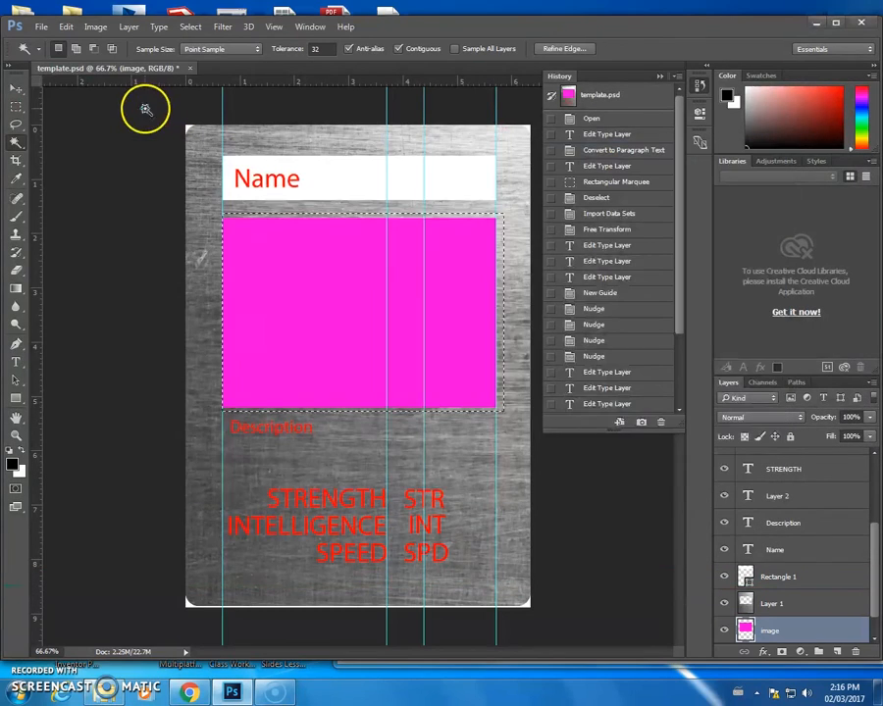
{"action": "left_click", "coordinate": [41, 26]}
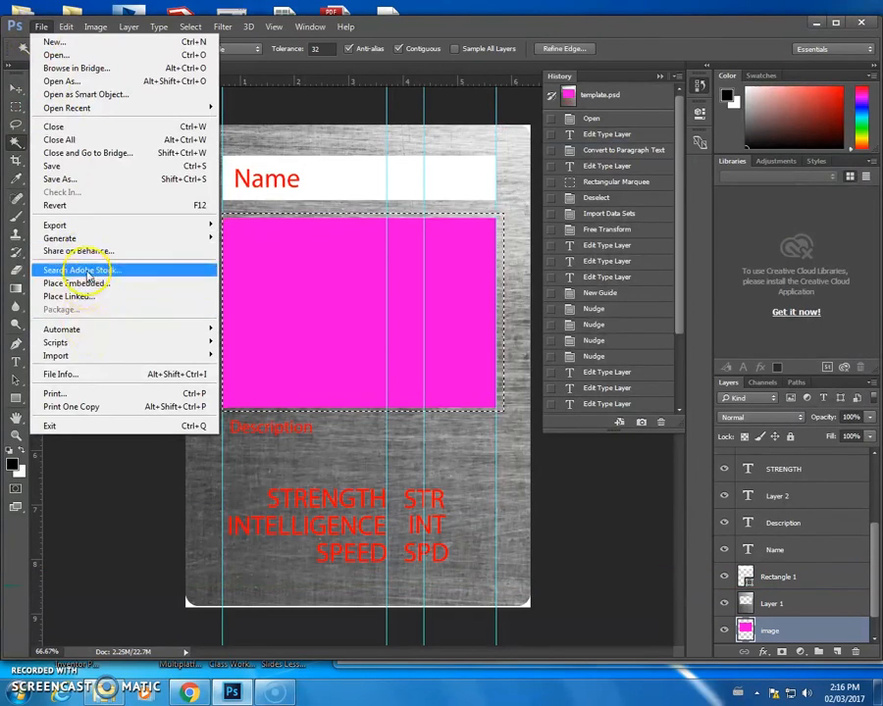
{"action": "mouse_move", "coordinate": [146, 356]}
{"action": "left_click", "coordinate": [252, 357]}
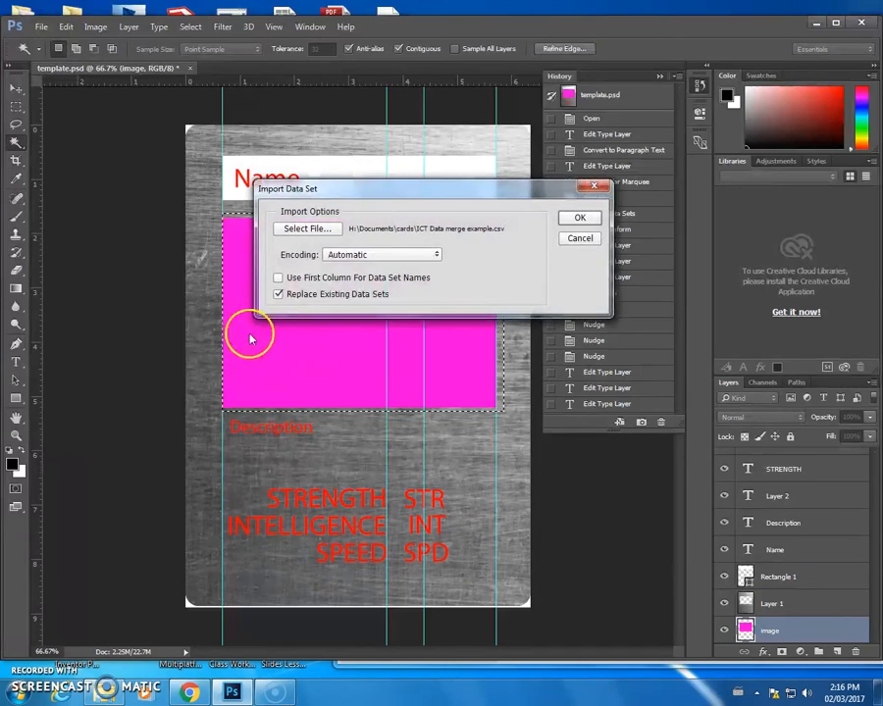
{"action": "left_click", "coordinate": [578, 218]}
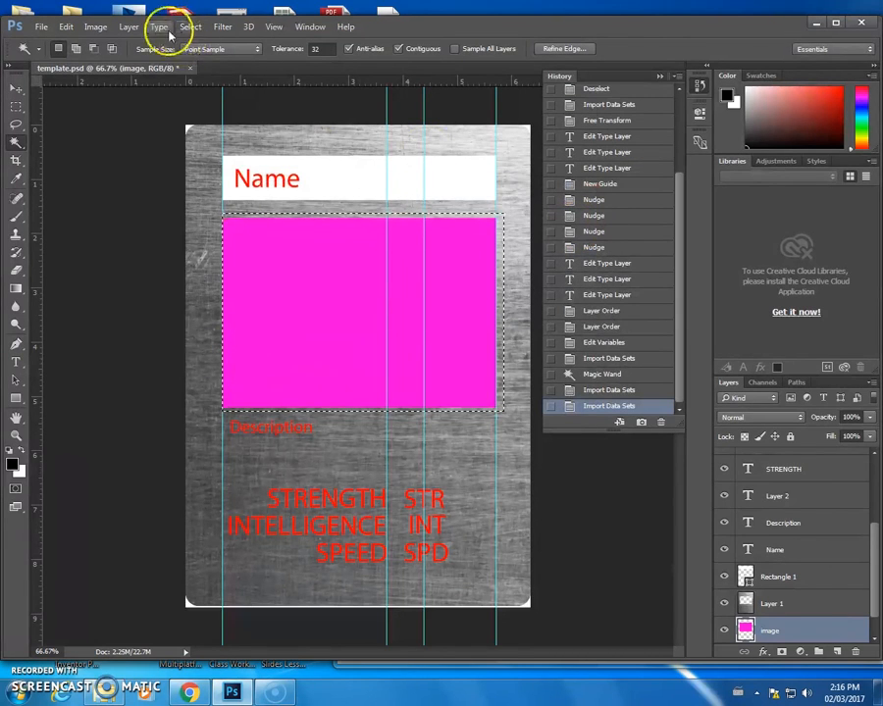
- Preview Data Set 4 and Data Set 2 on the card without applying either one
{"action": "left_click", "coordinate": [95, 27]}
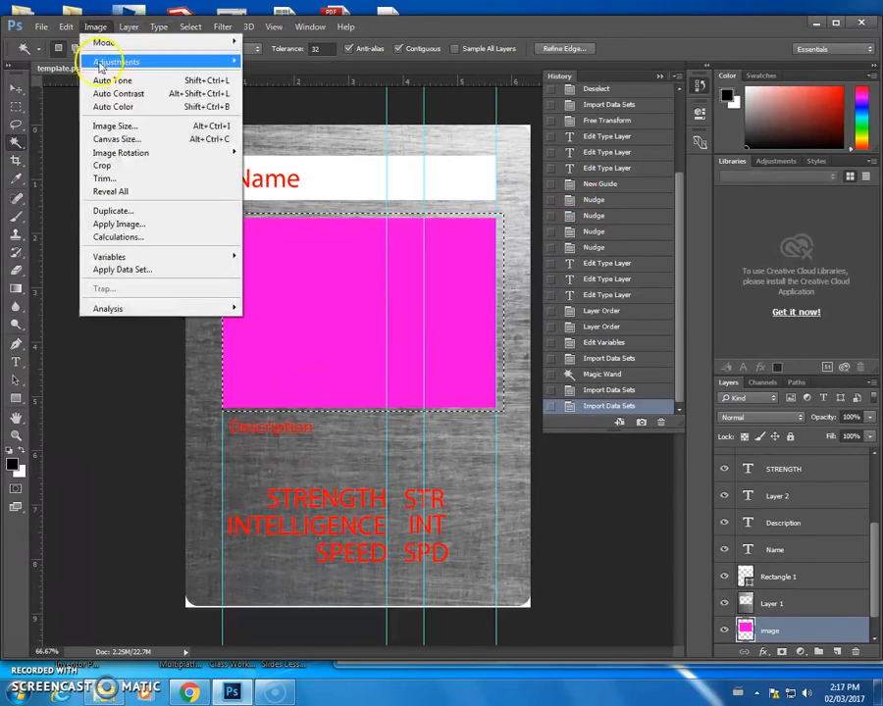
{"action": "left_click", "coordinate": [138, 267]}
{"action": "left_click", "coordinate": [501, 277]}
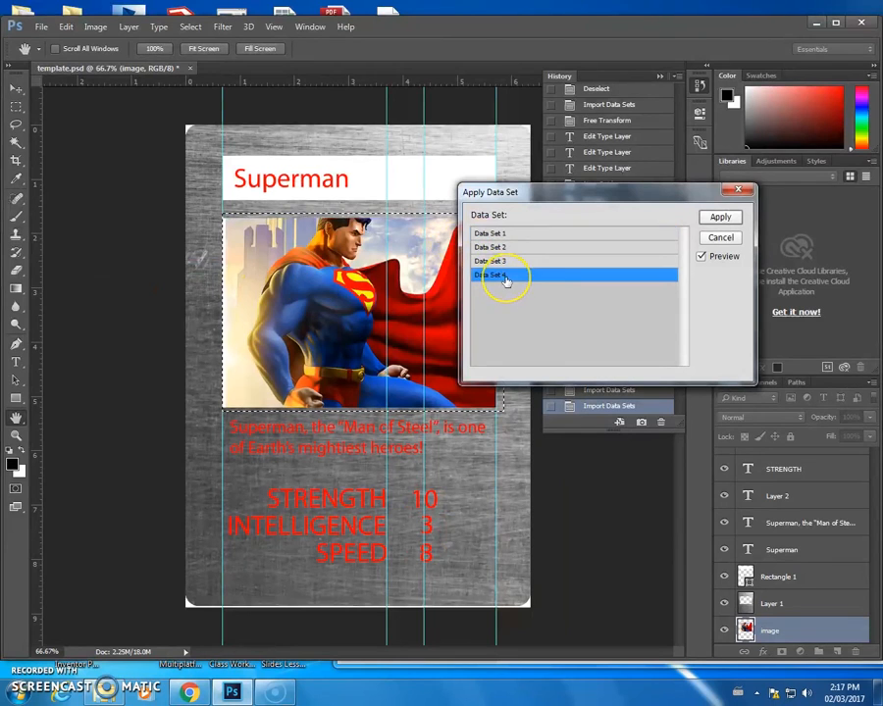
{"action": "left_click", "coordinate": [545, 248]}
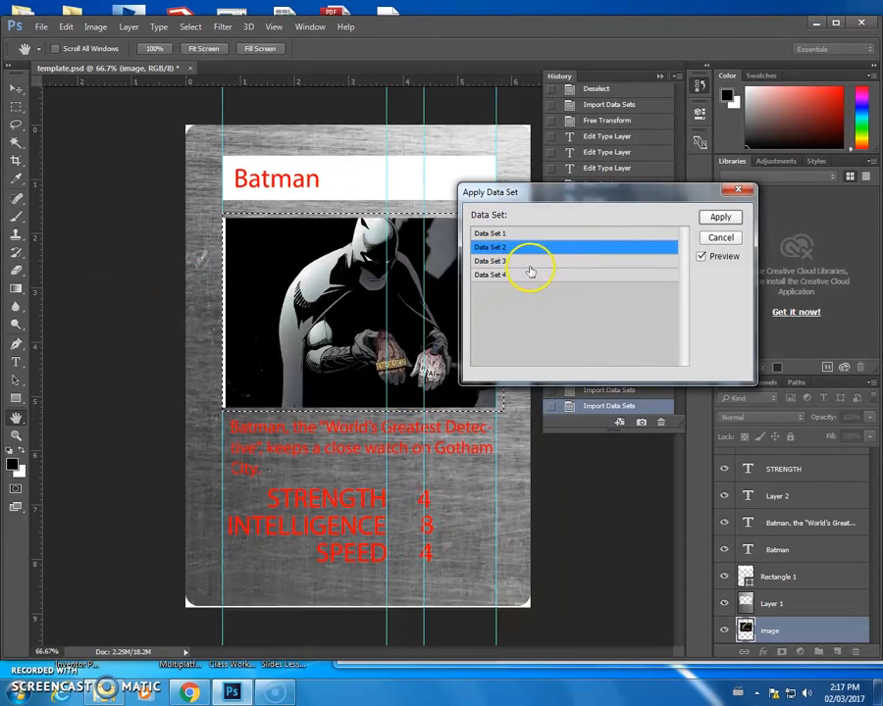
{"action": "left_click", "coordinate": [719, 238]}
- Paint black scribbles with the 13 px Brush on the Background layer inside the picture area, hiding the image layer while painting
{"action": "scroll", "coordinate": [765, 537], "scroll_direction": "down", "scroll_amount": 1}
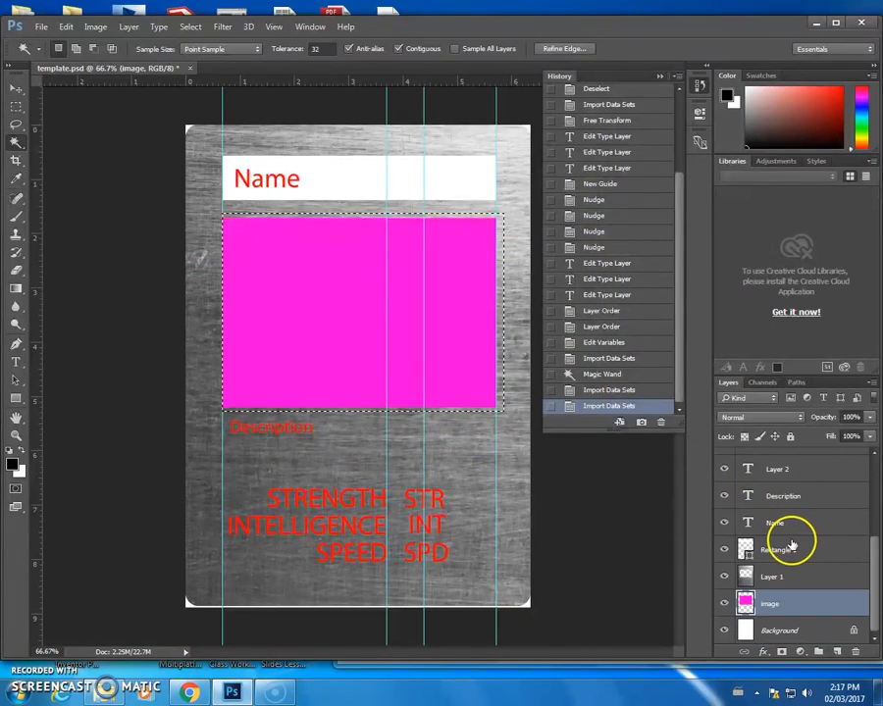
{"action": "left_click", "coordinate": [772, 633]}
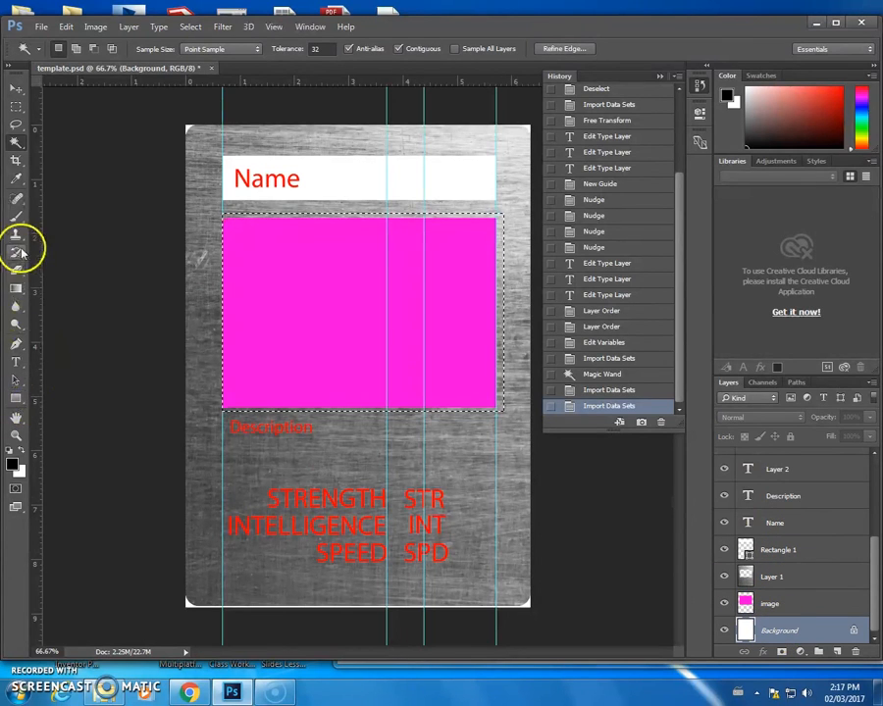
{"action": "left_click", "coordinate": [724, 604]}
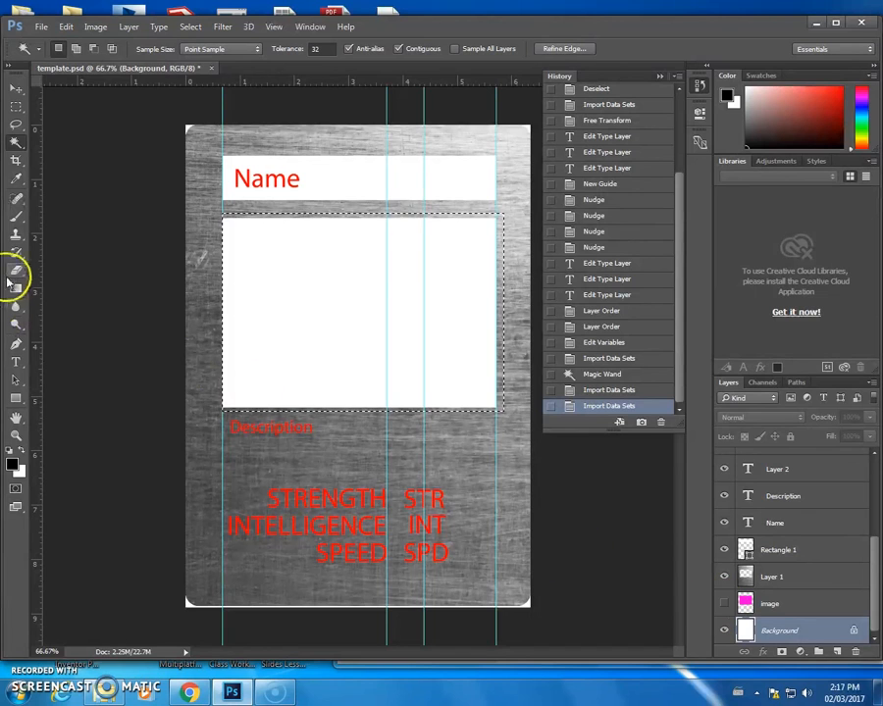
{"action": "left_click", "coordinate": [21, 229]}
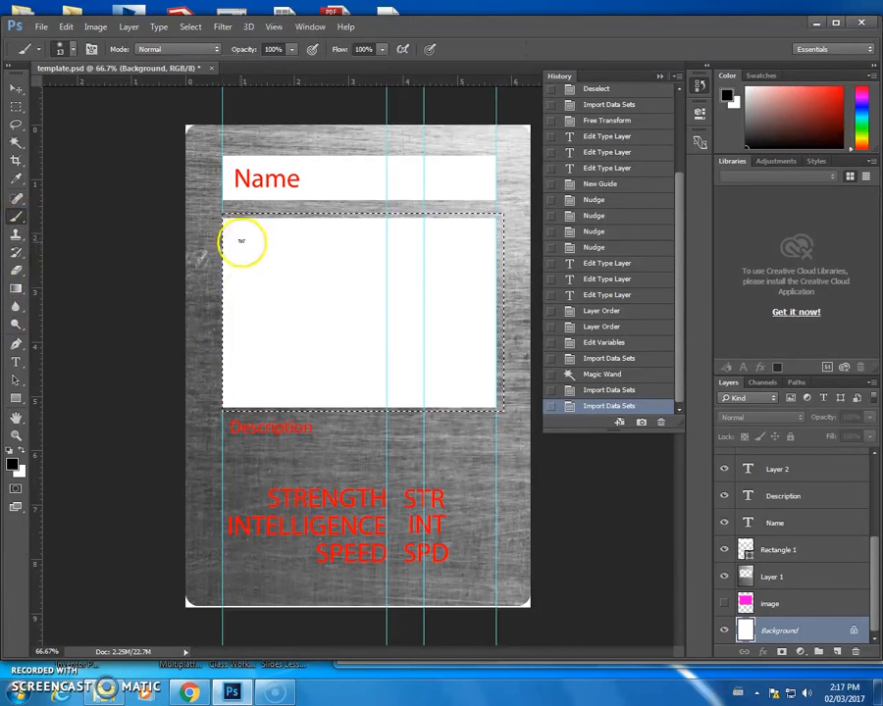
{"action": "mouse_move", "coordinate": [236, 326]}
{"action": "left_mouse_down"}
{"action": "mouse_move", "coordinate": [381, 237]}
{"action": "mouse_move", "coordinate": [334, 333]}
{"action": "mouse_move", "coordinate": [398, 342]}
{"action": "mouse_move", "coordinate": [508, 271]}
{"action": "mouse_move", "coordinate": [515, 377]}
{"action": "left_mouse_up"}
{"action": "left_click", "coordinate": [723, 602]}
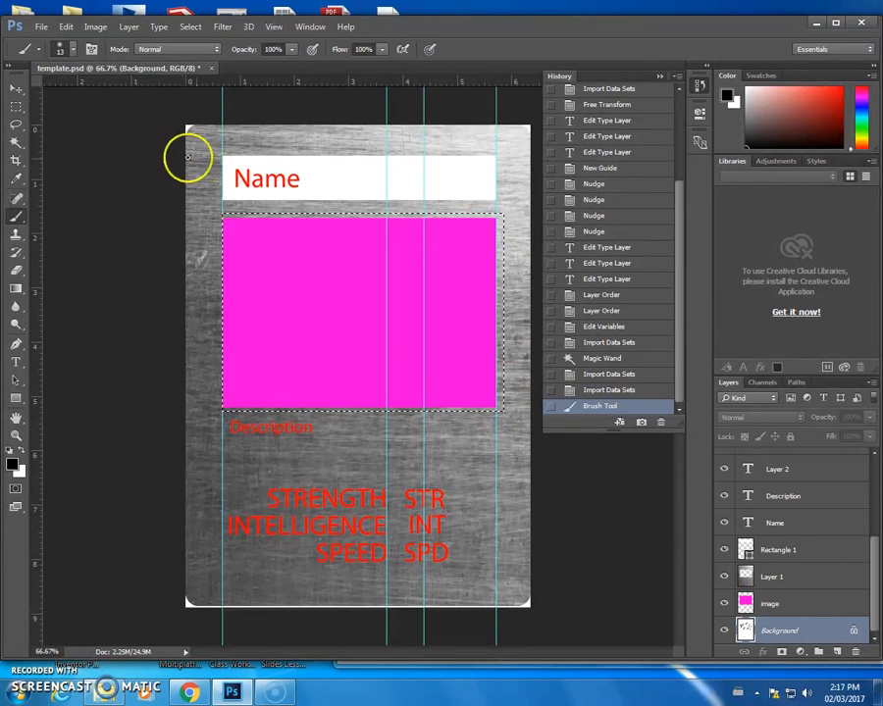
- Preview Data Set 4 over the painted background, and close the data set preview without applying it
{"action": "left_click", "coordinate": [95, 26]}
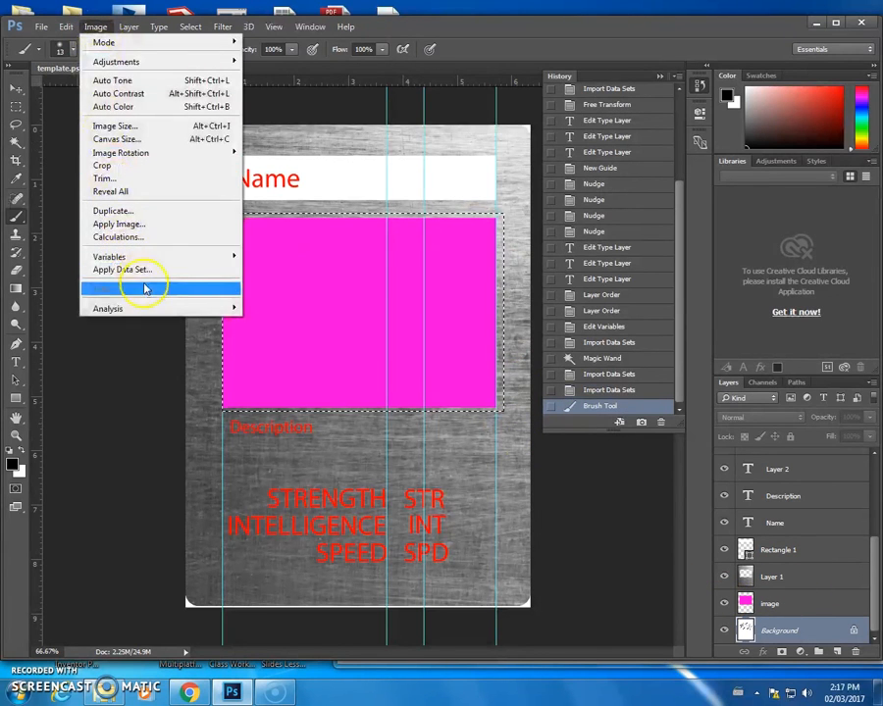
{"action": "left_click", "coordinate": [137, 268]}
{"action": "left_click", "coordinate": [508, 277]}
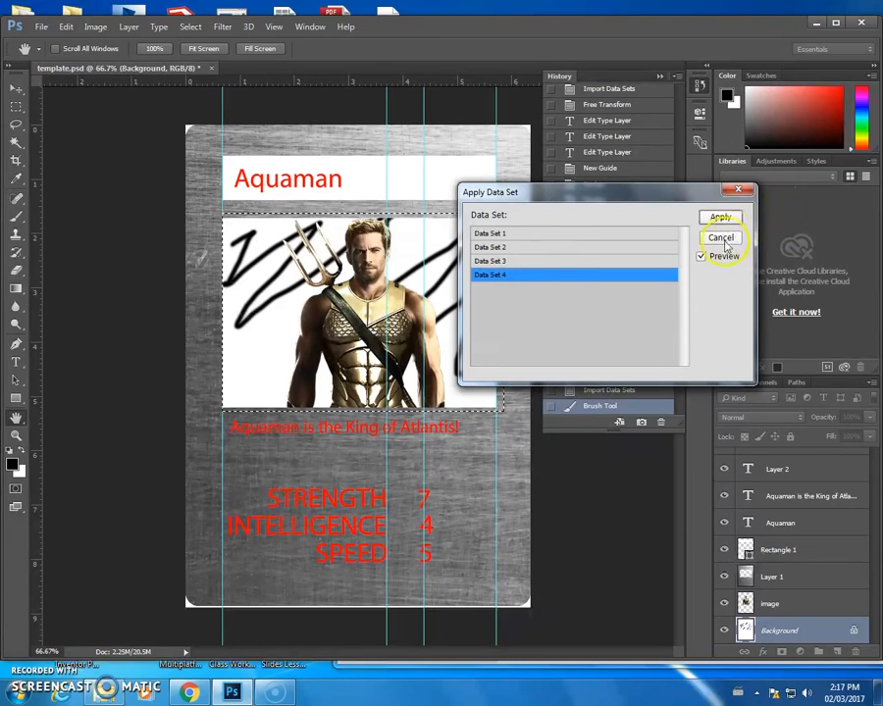
{"action": "left_click", "coordinate": [736, 191]}
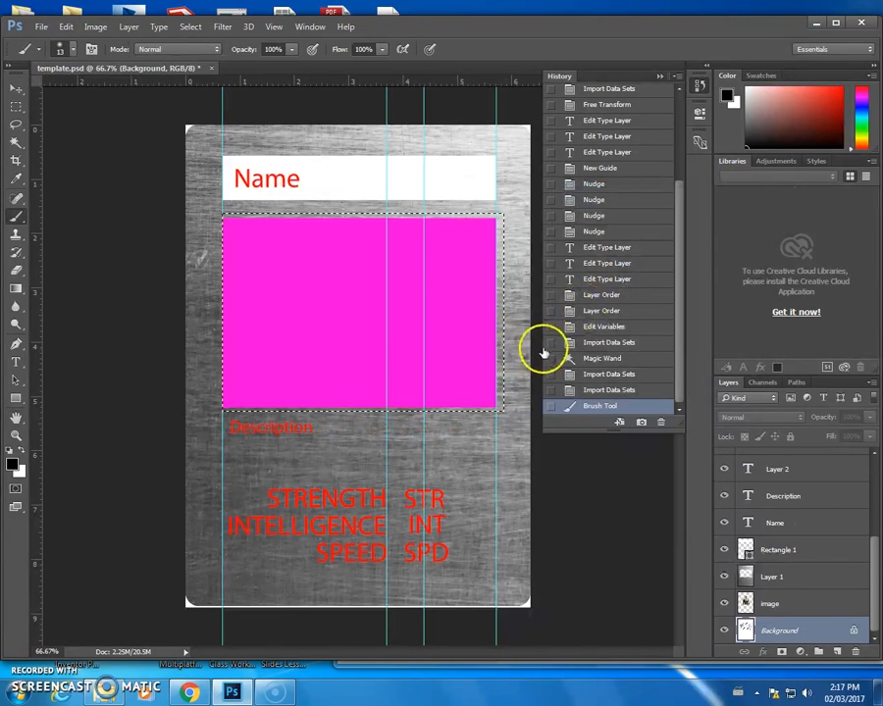